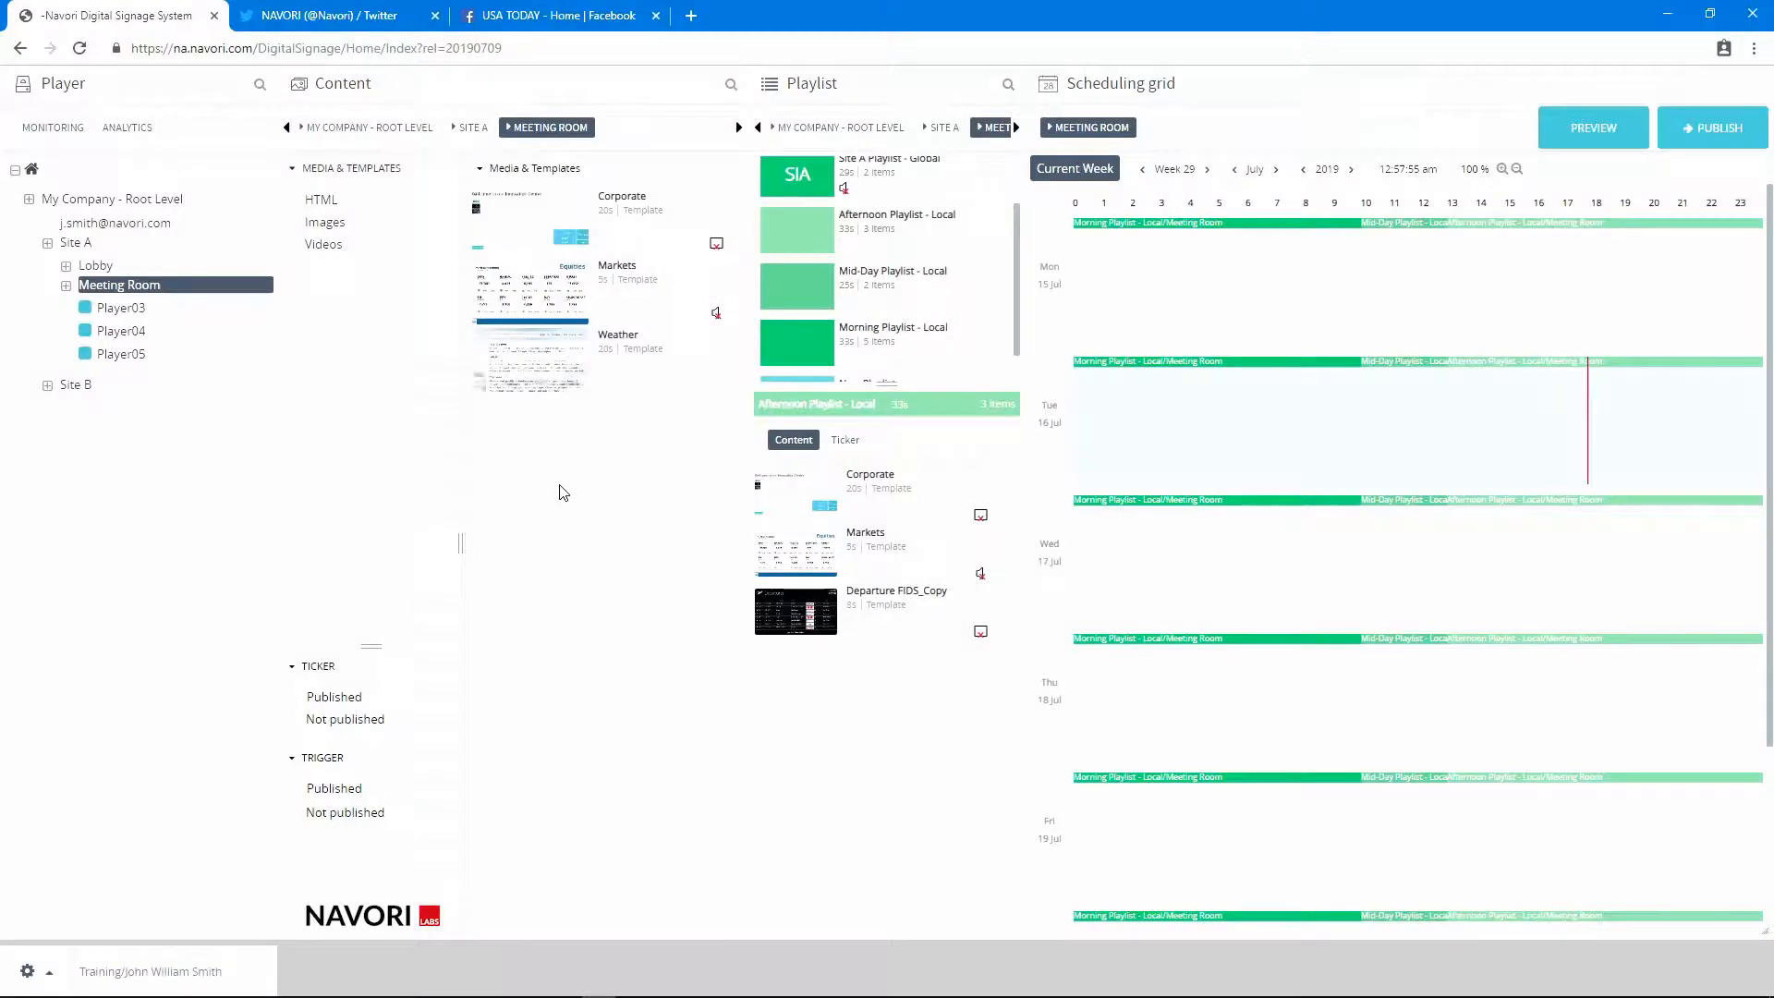
Step: Open the Weather template for editing and examine the data feed behind its This Afternoon description zone
double_click(541, 366)
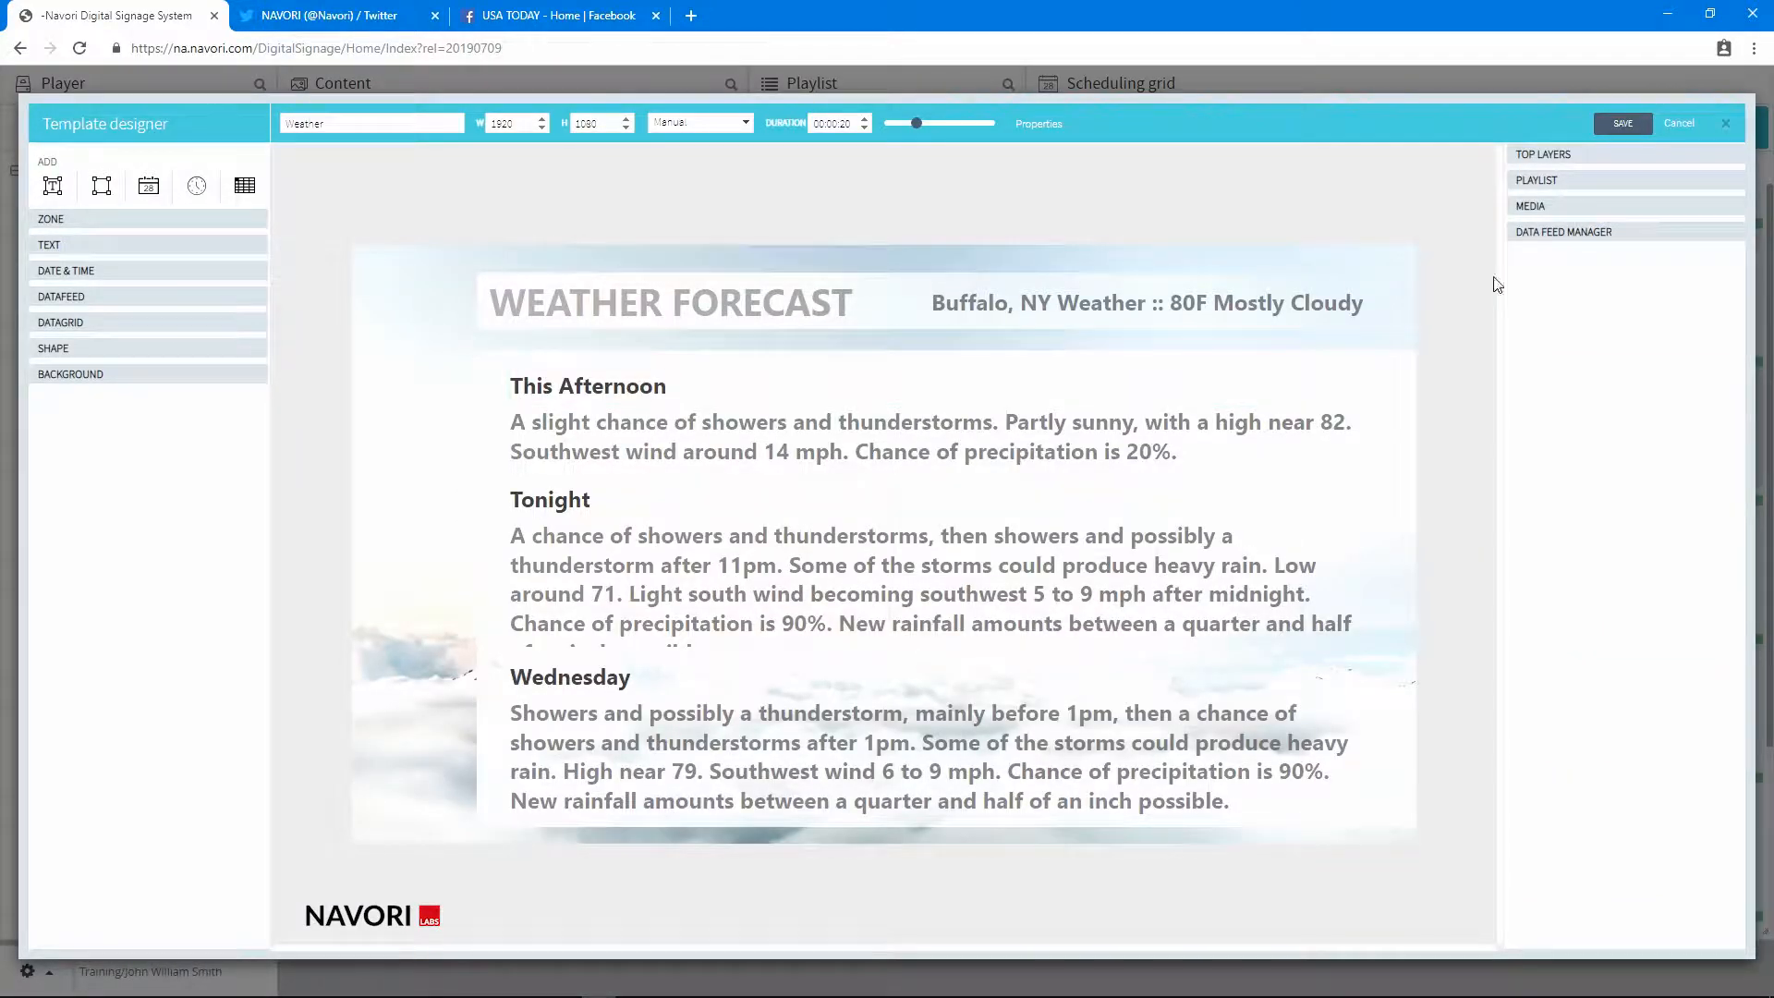
left_click(1346, 441)
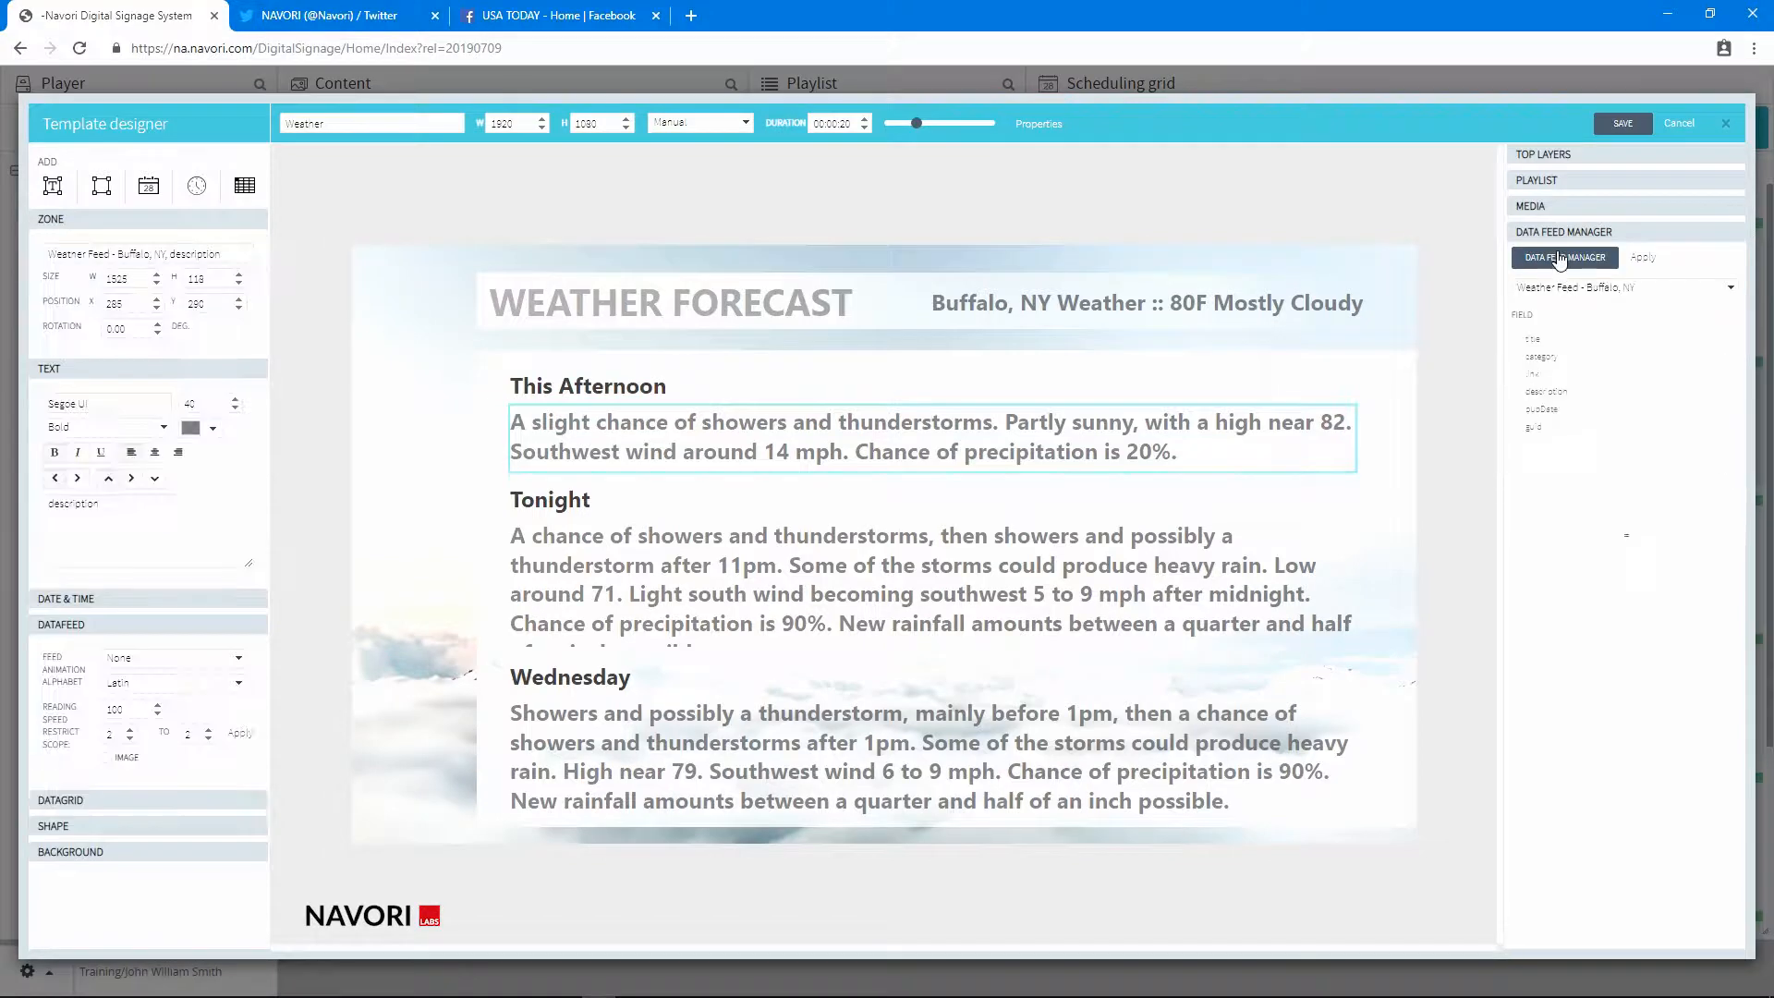
left_click(1559, 259)
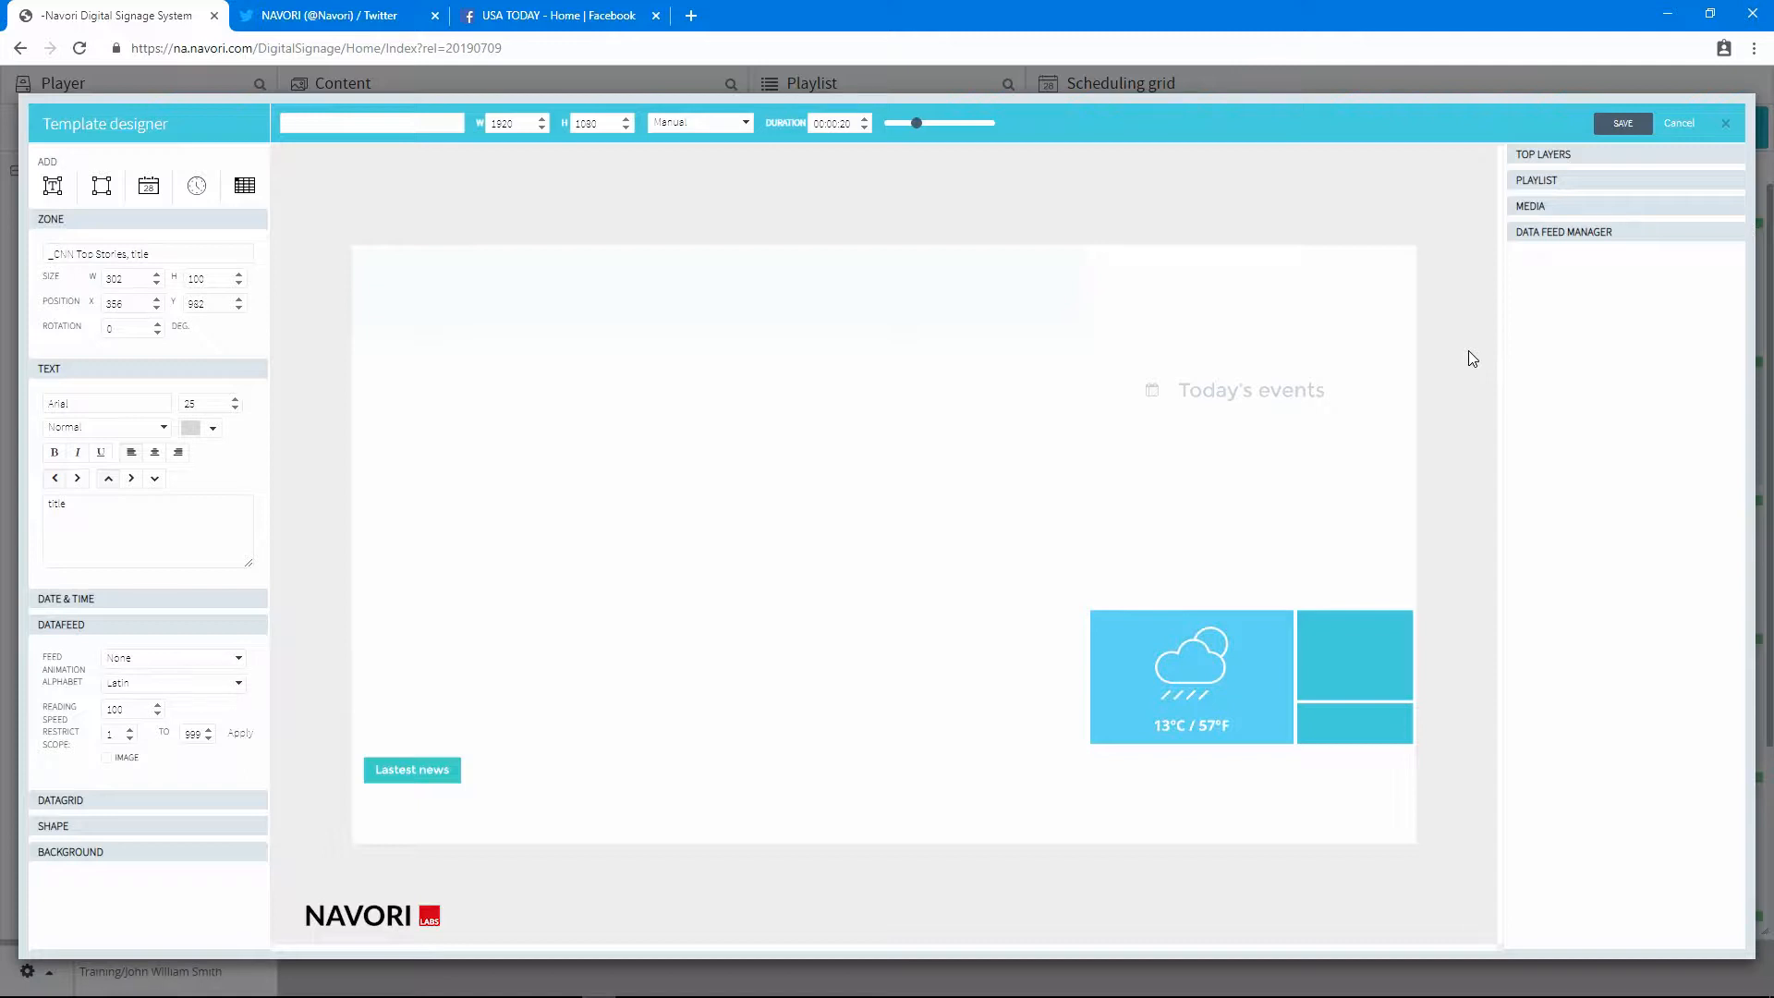
Step: Add the _CNN Money title field beside the Lastest news label, sized about 1675 × 45
left_click(1530, 234)
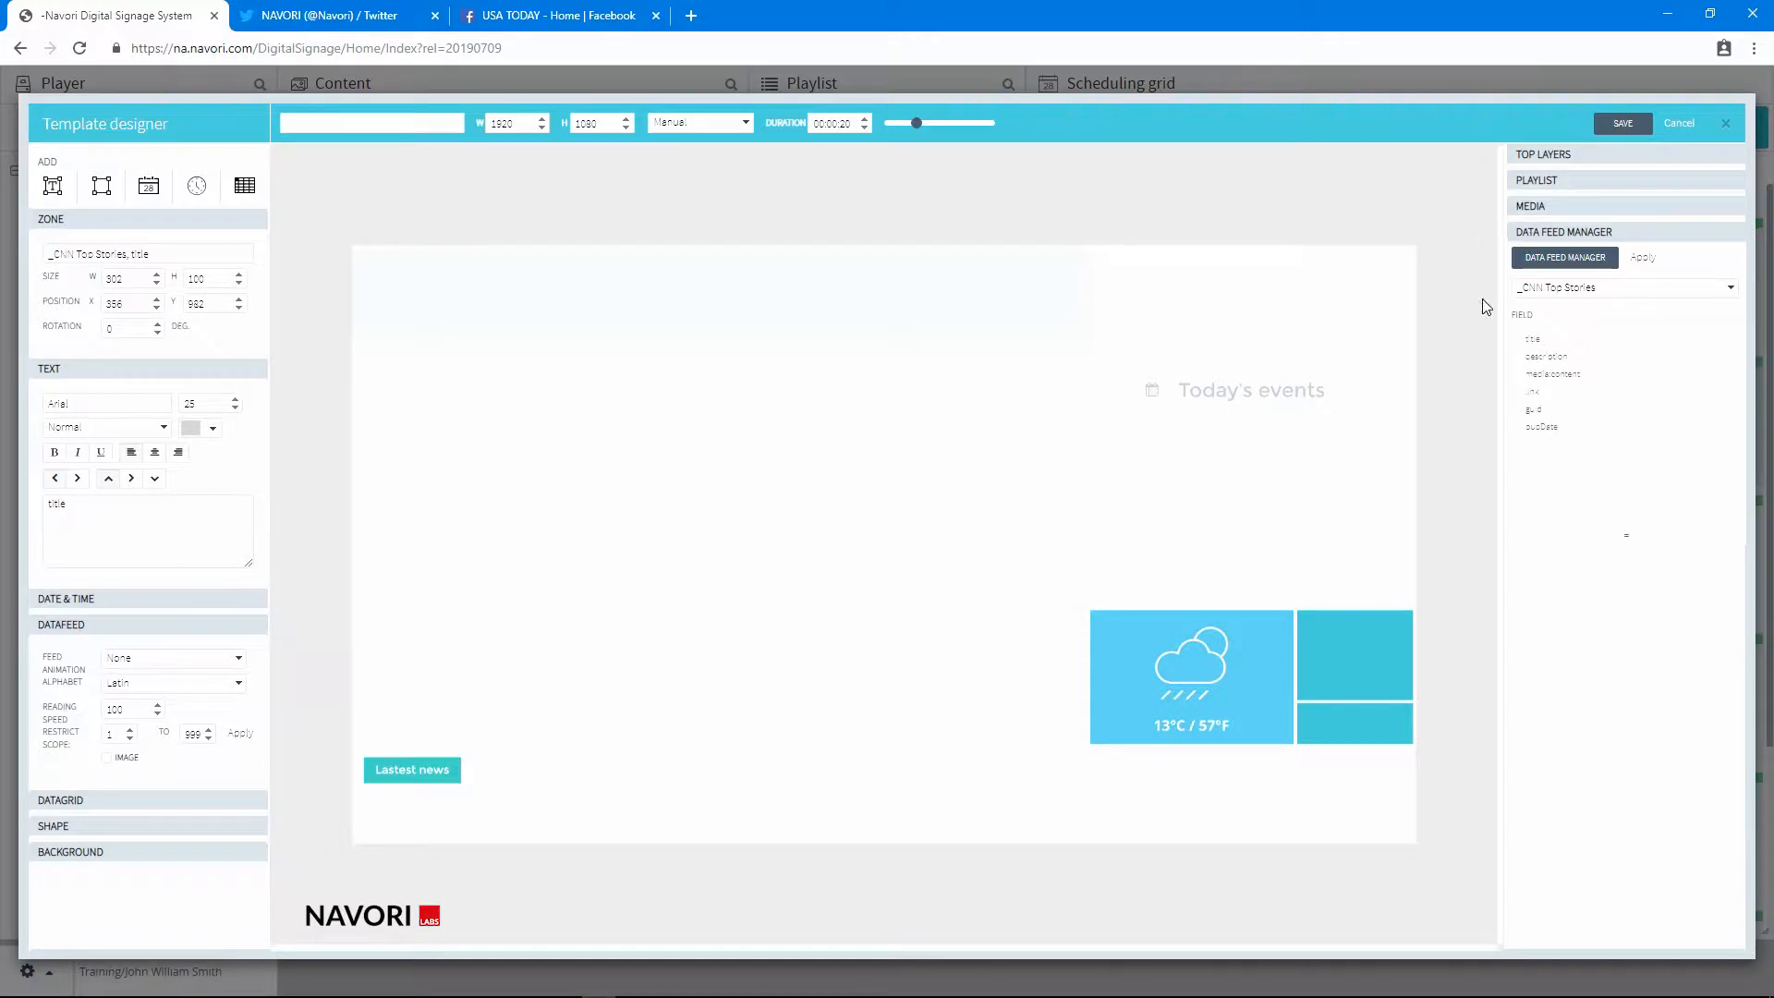
left_click(1634, 294)
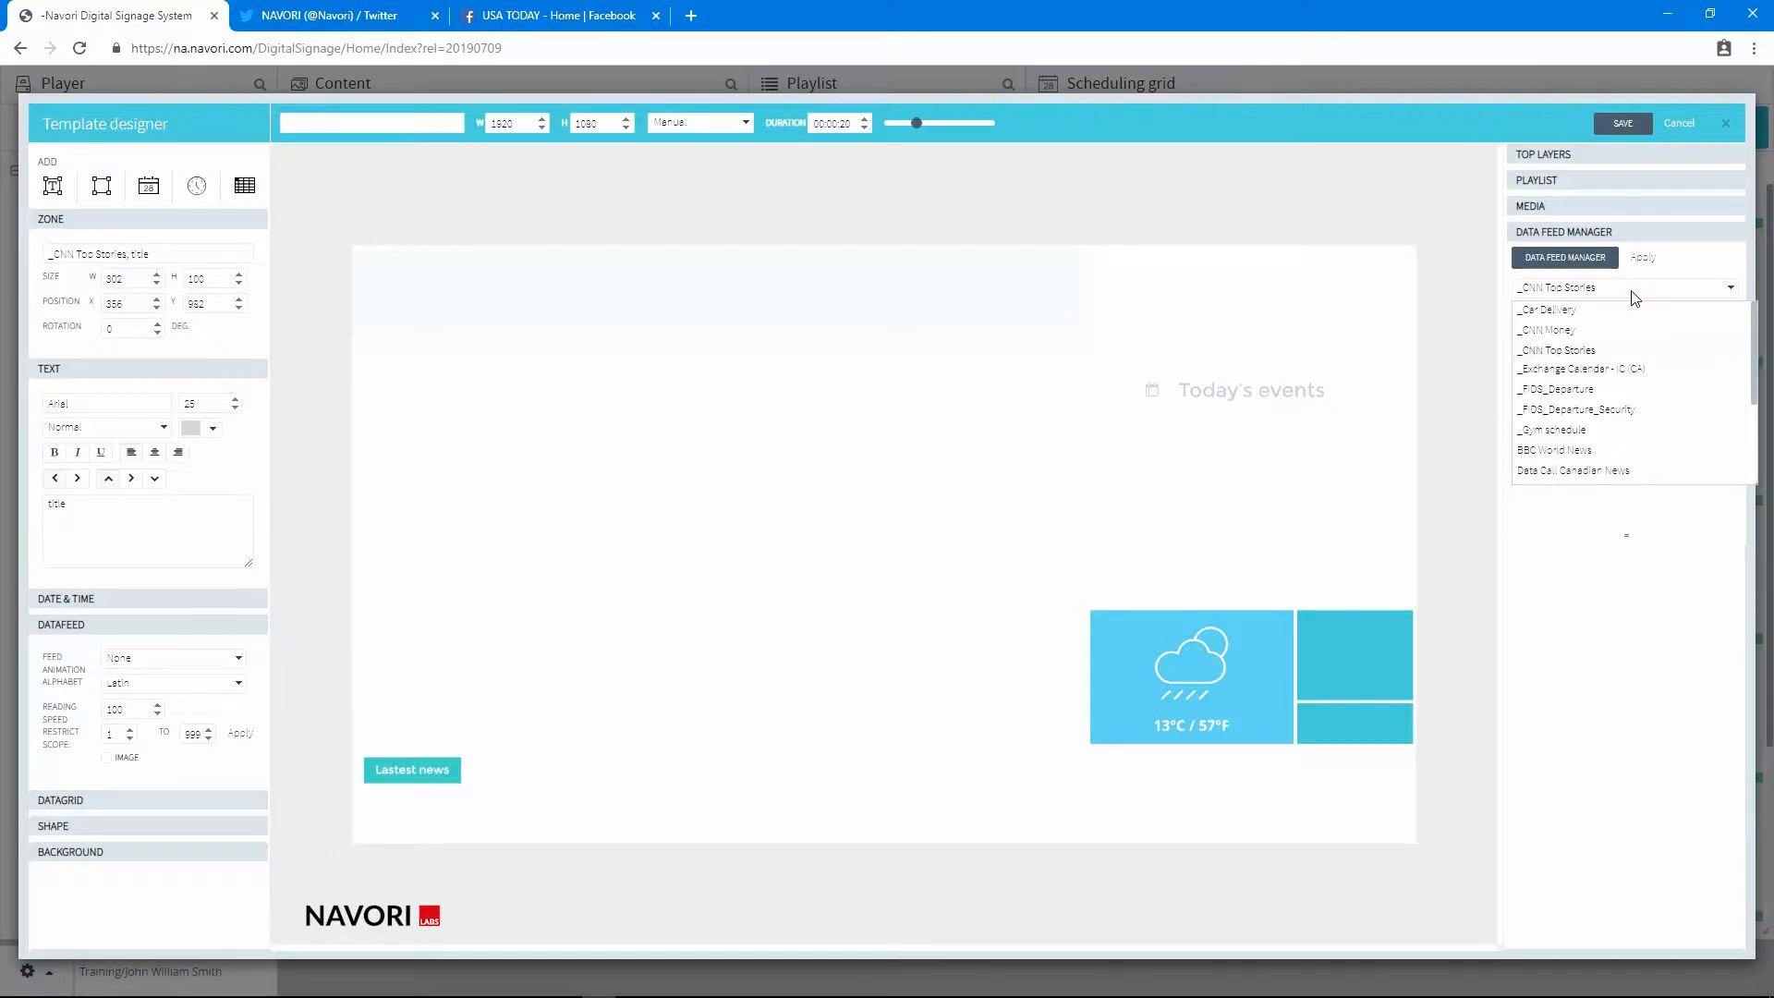
left_click(1601, 335)
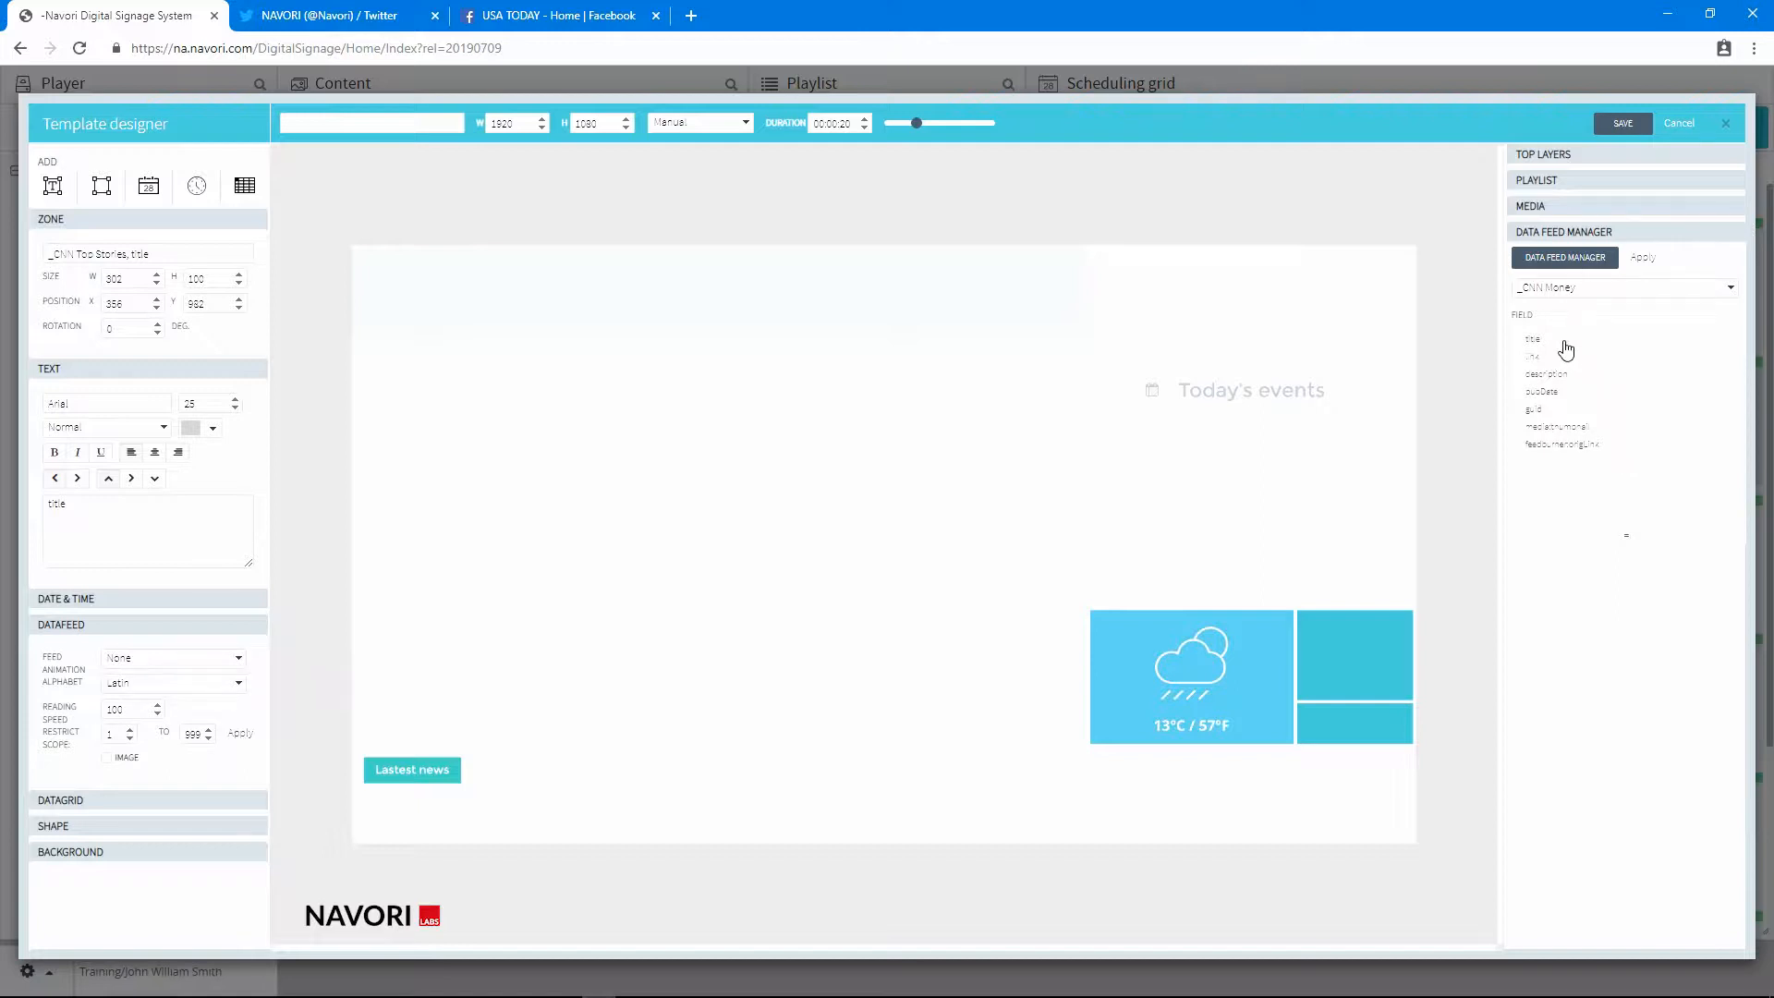
left_click_drag(1561, 344, 519, 773)
left_click_drag(636, 783, 1398, 778)
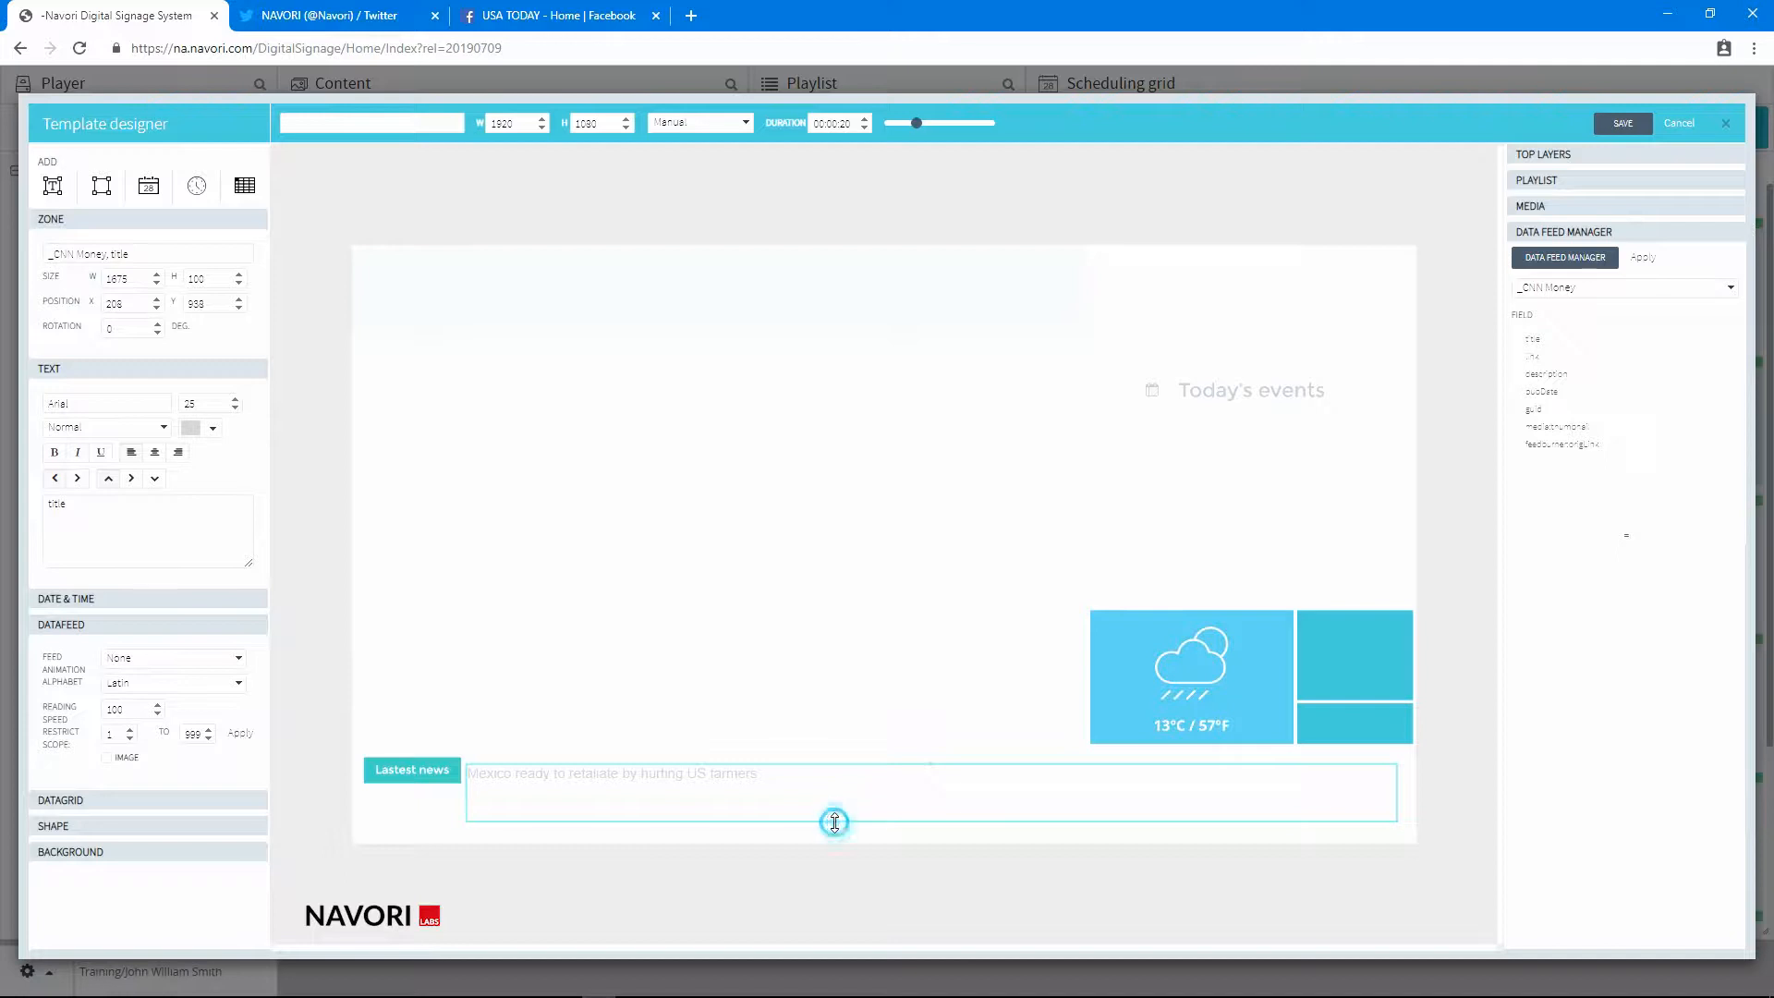
left_click_drag(832, 821, 830, 792)
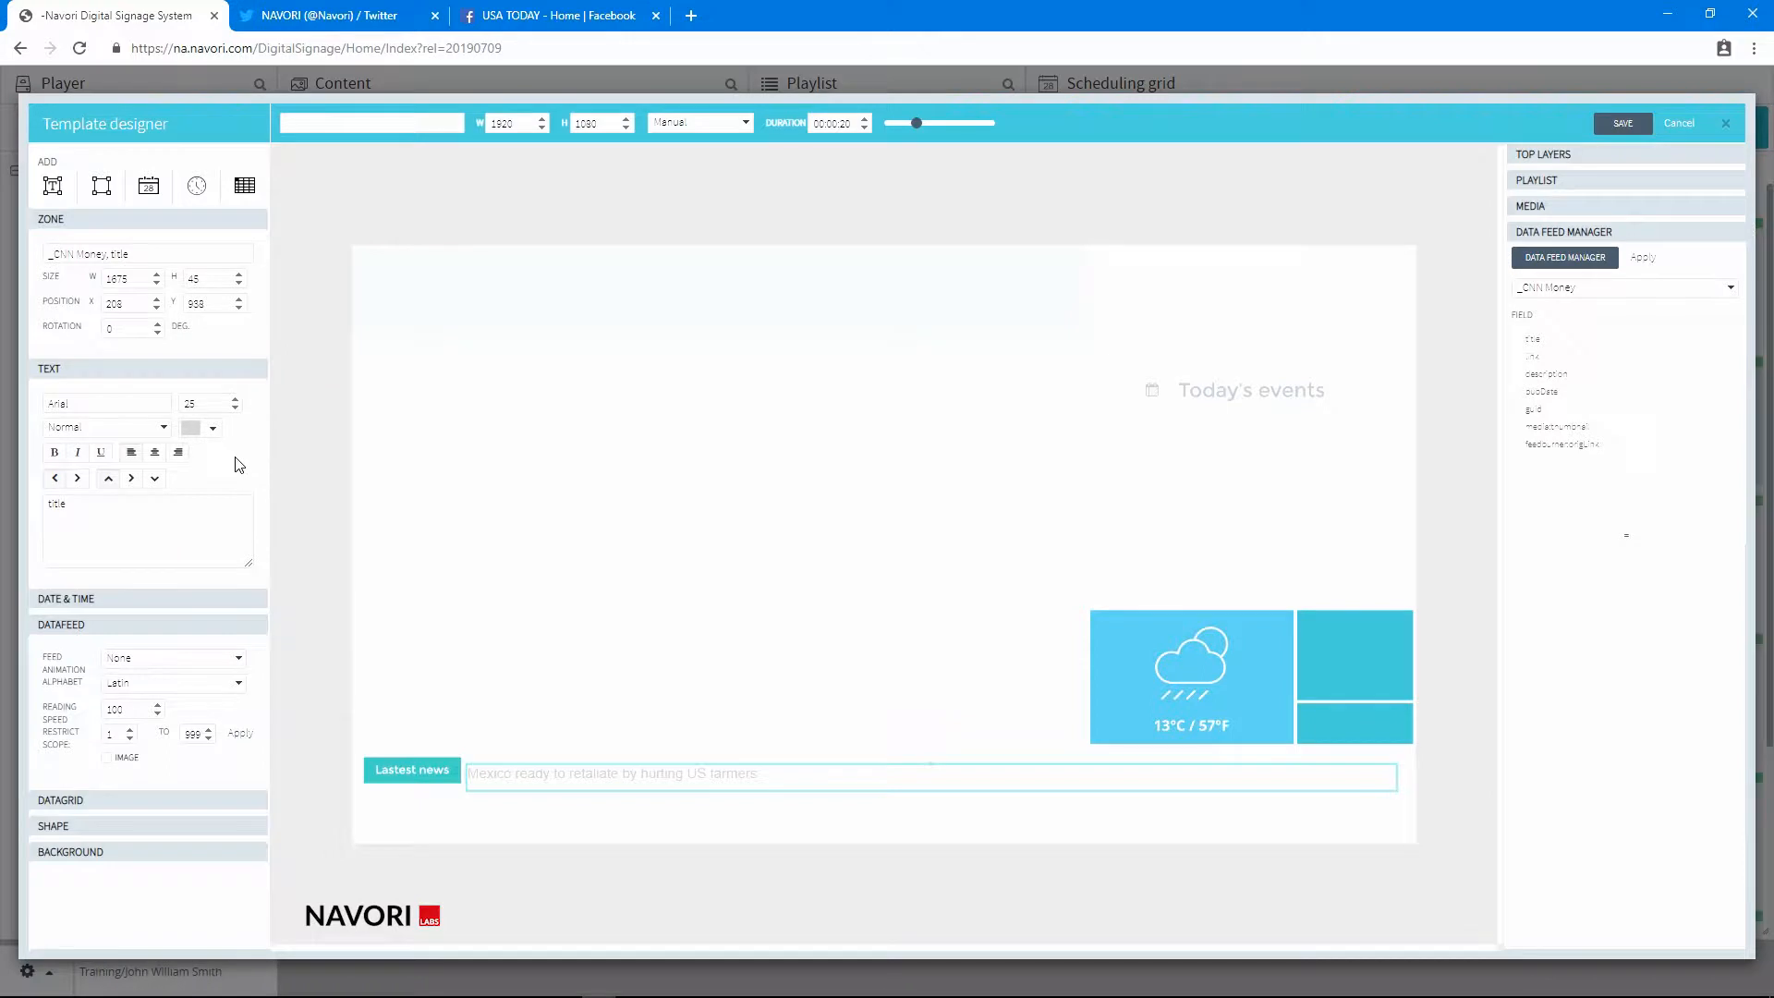
Step: Format the news title text as bold, black (#000000), with a font size of 27
left_click(55, 451)
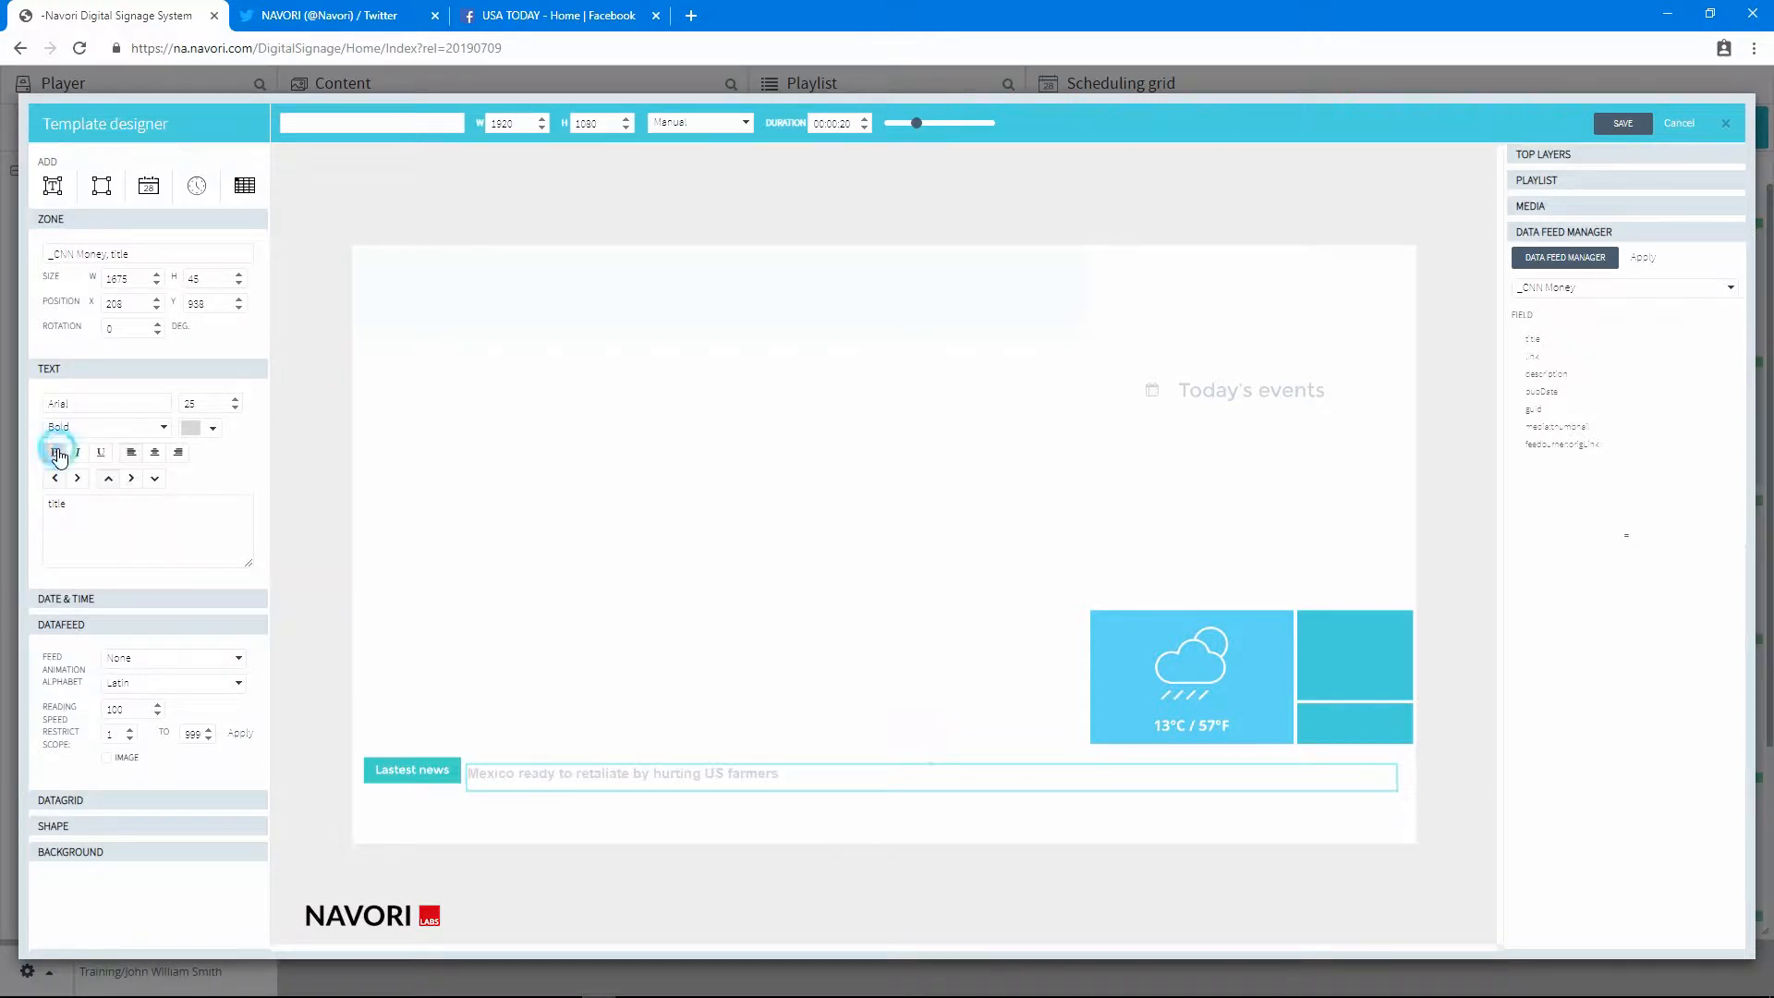
left_click(190, 427)
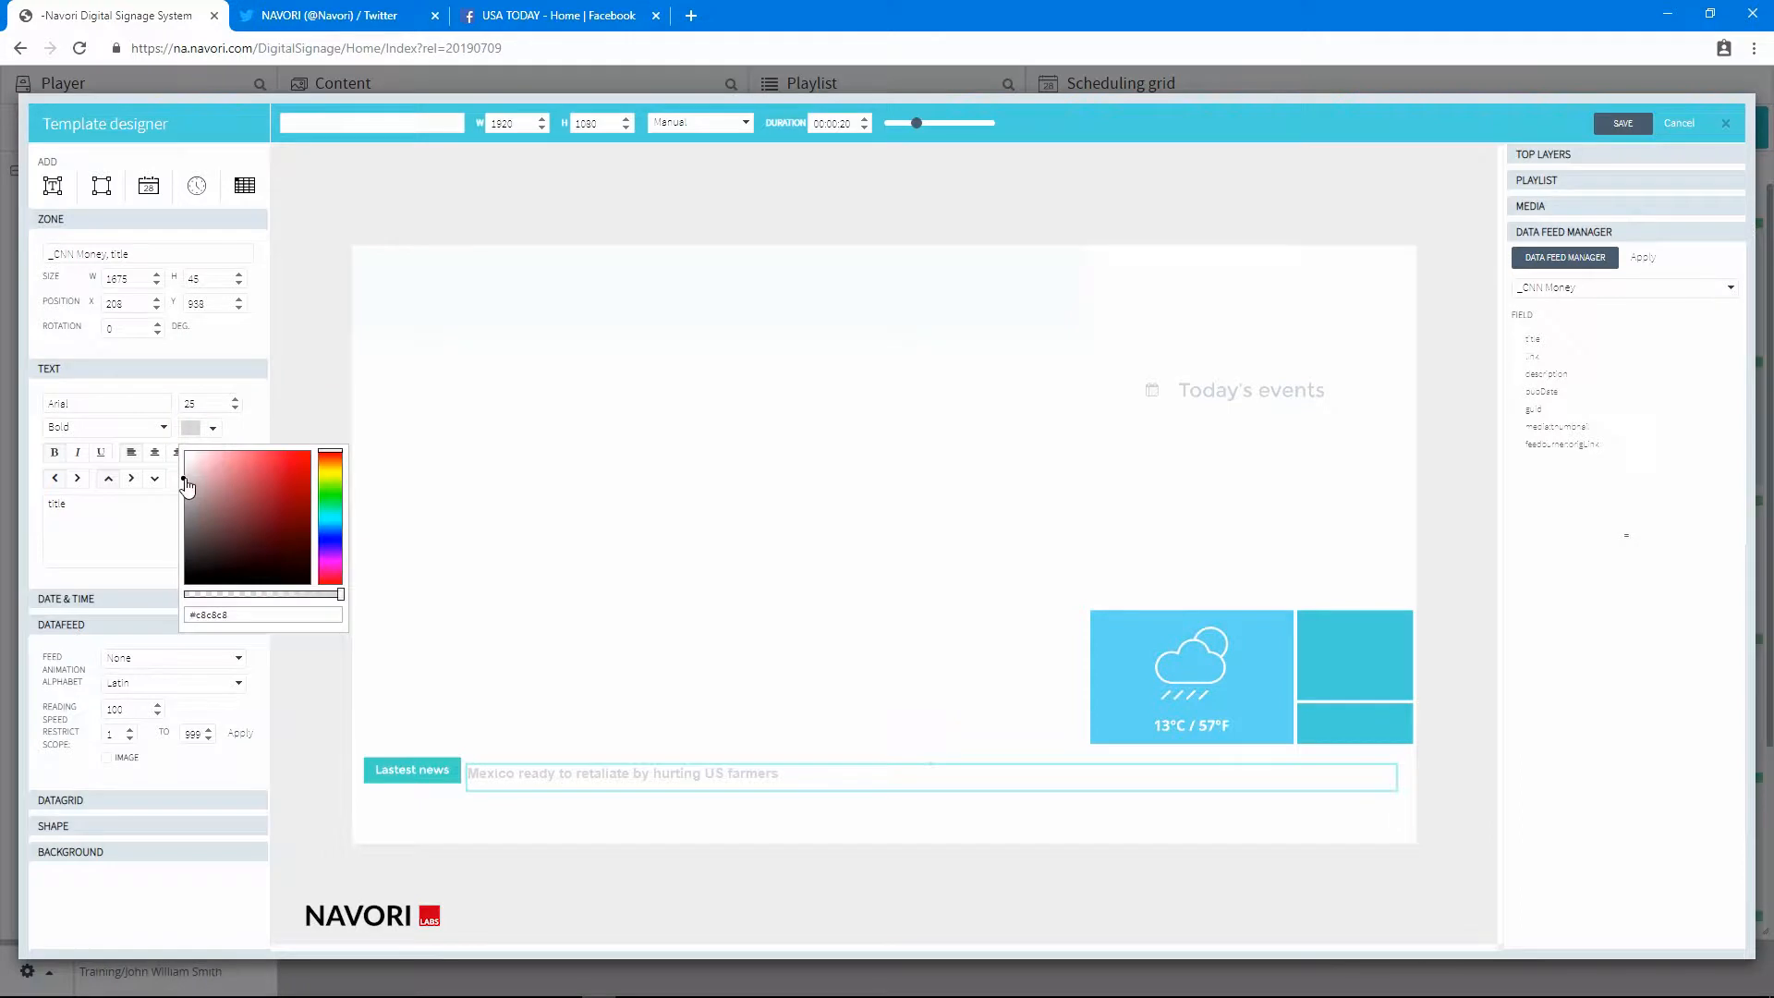
left_click_drag(187, 487, 183, 585)
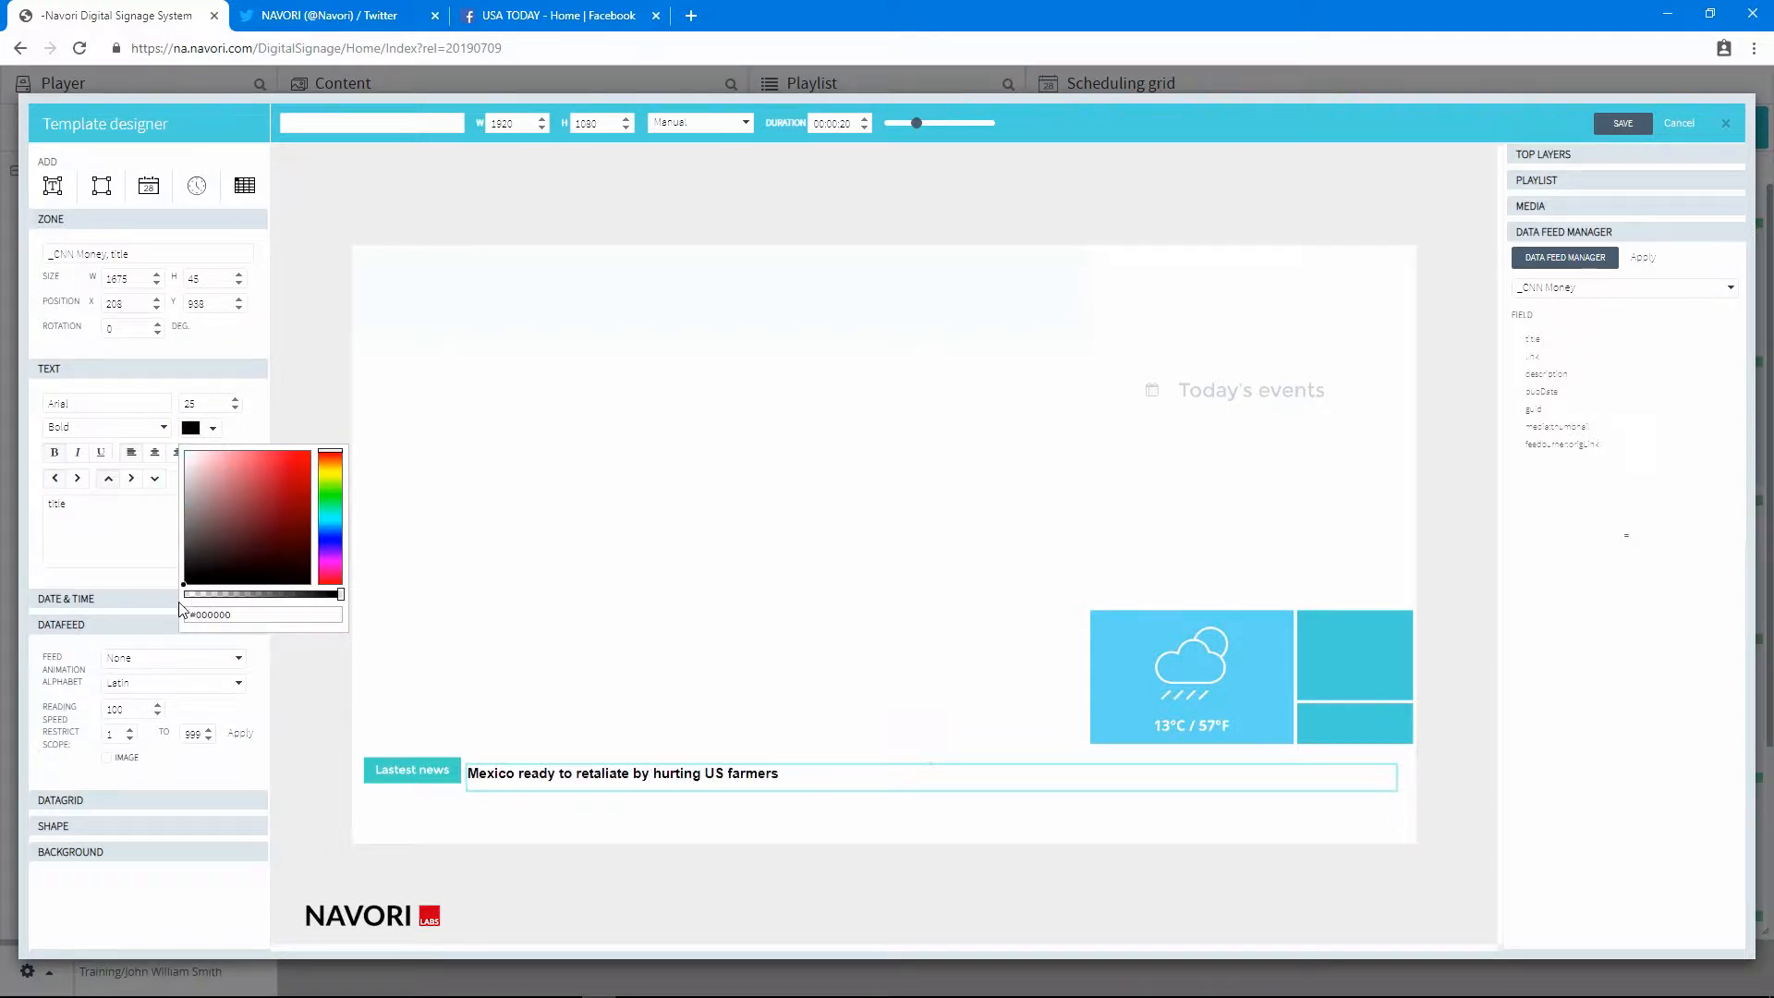
left_click(235, 400)
left_click(235, 400)
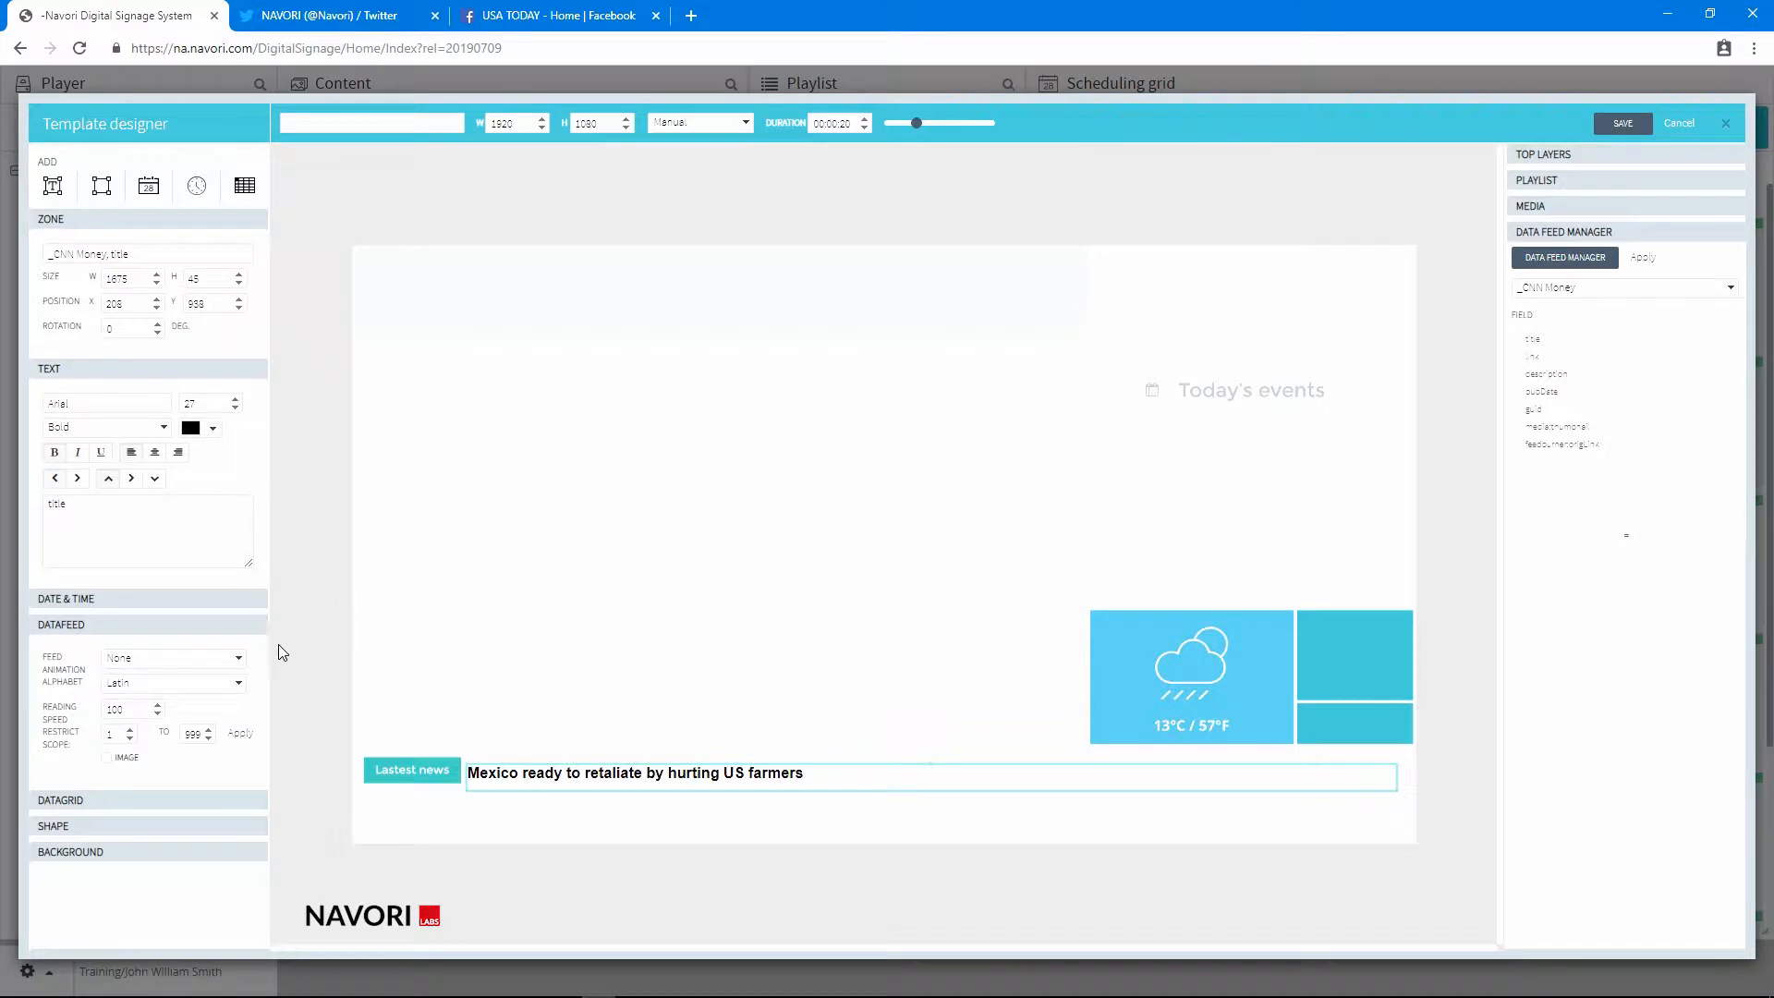
Step: Set the title feed's animation to Horizontal wipe and its alphabet to Latin
left_click(239, 662)
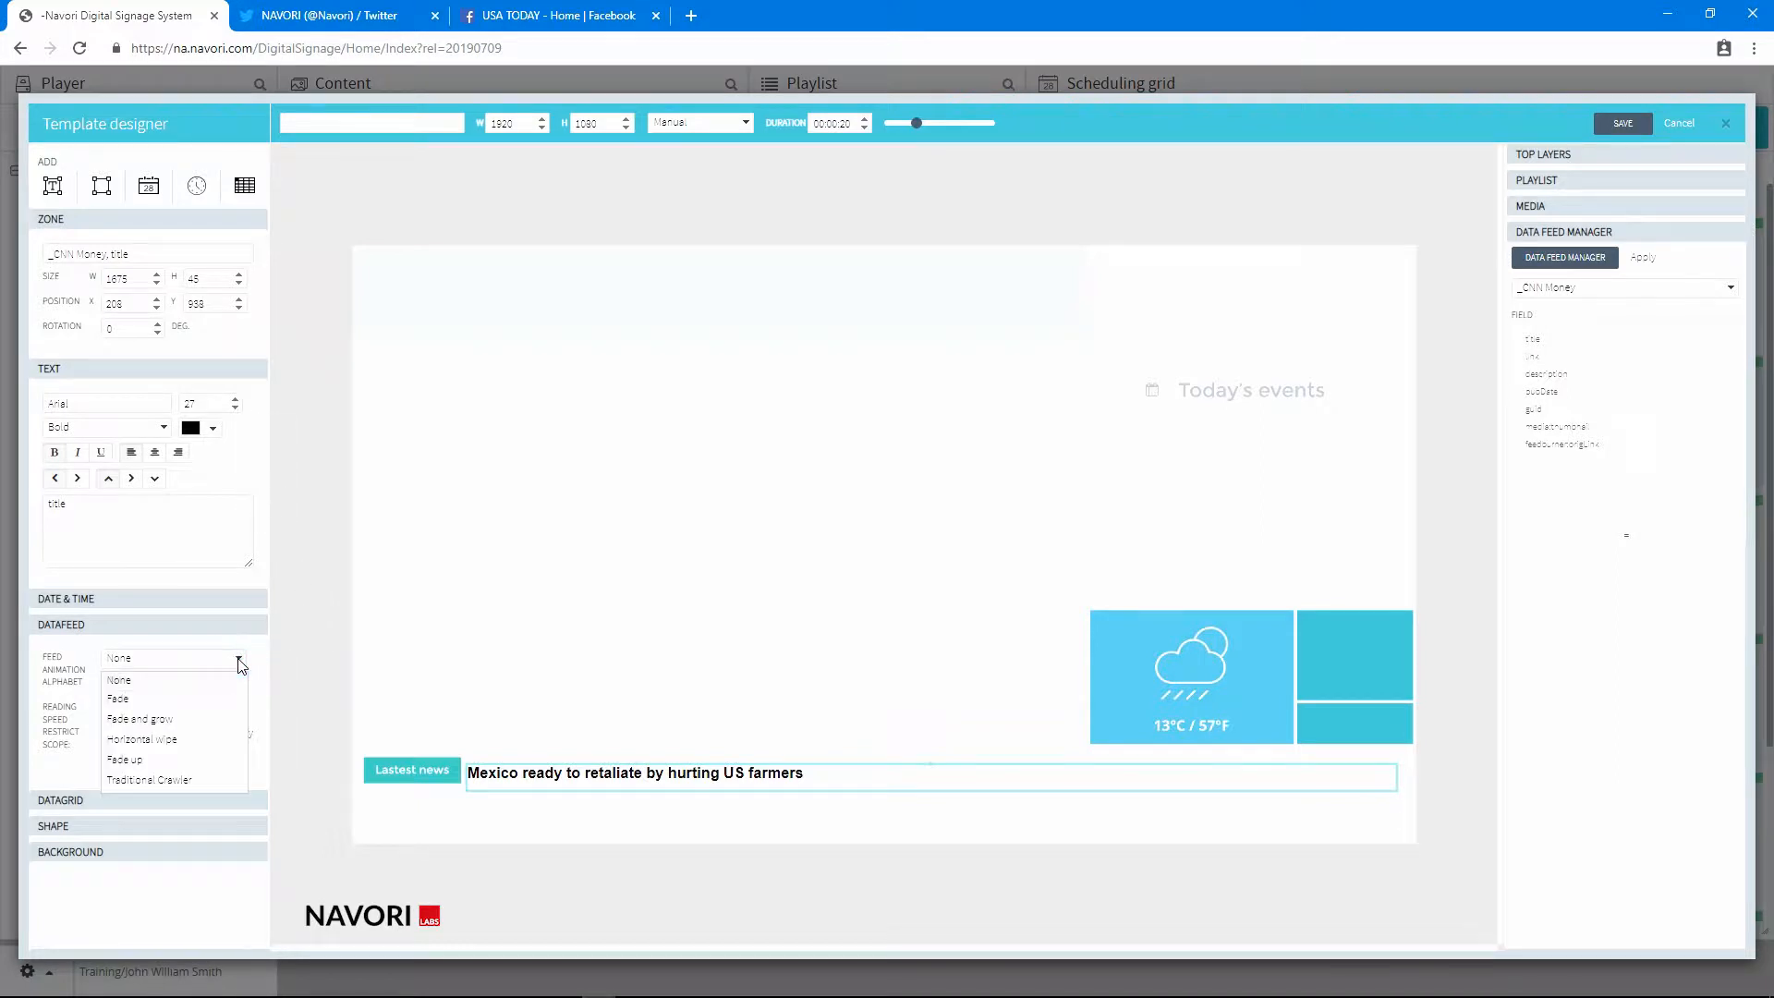
left_click(200, 741)
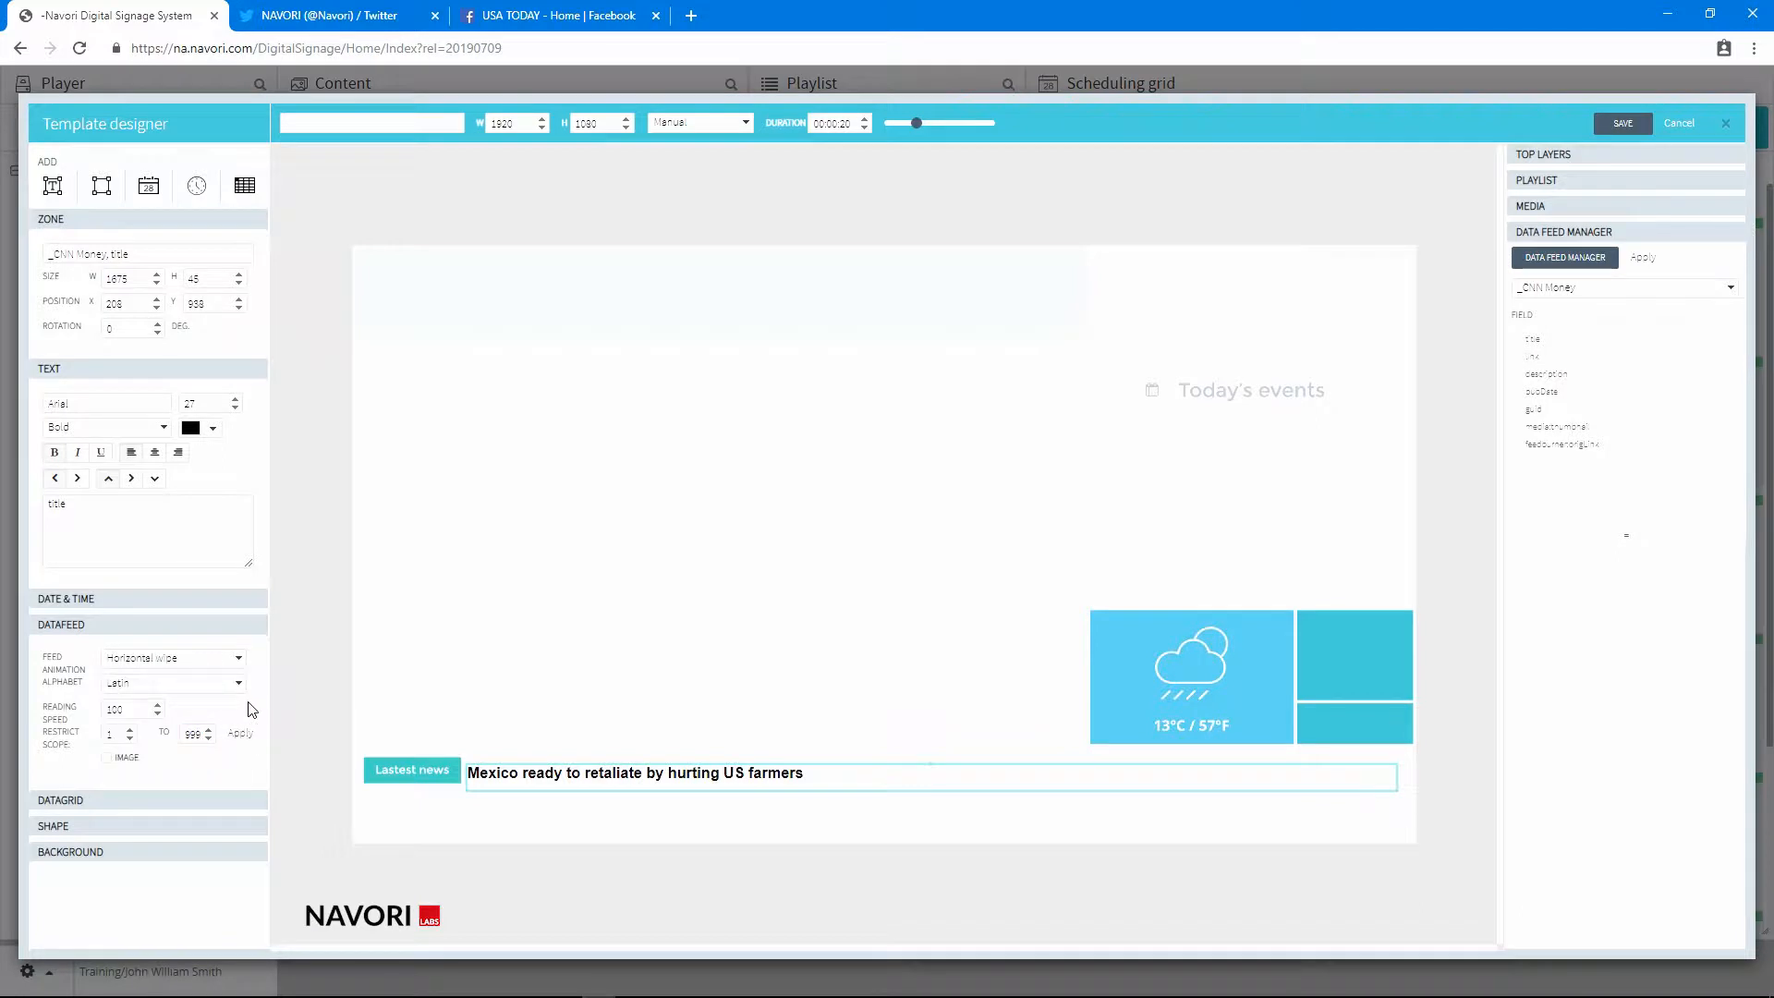
left_click(190, 685)
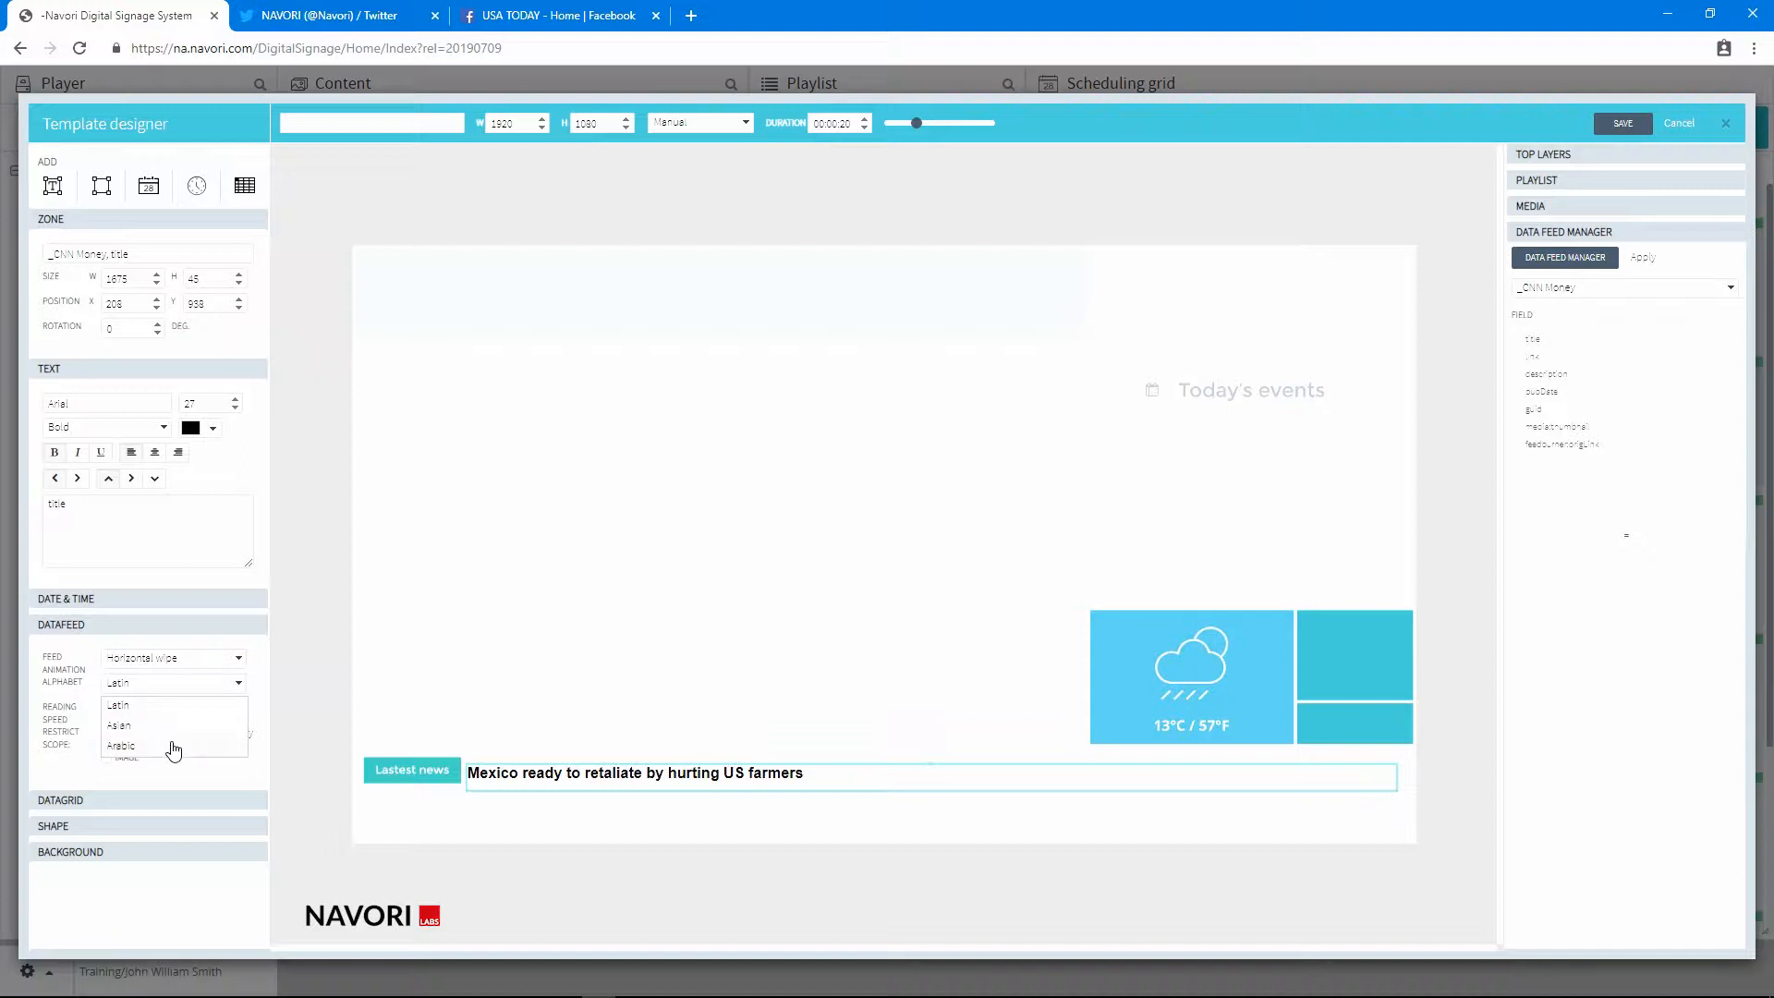
left_click(171, 707)
Step: Set the title feed's reading speed to 150
left_click_drag(134, 709, 96, 708)
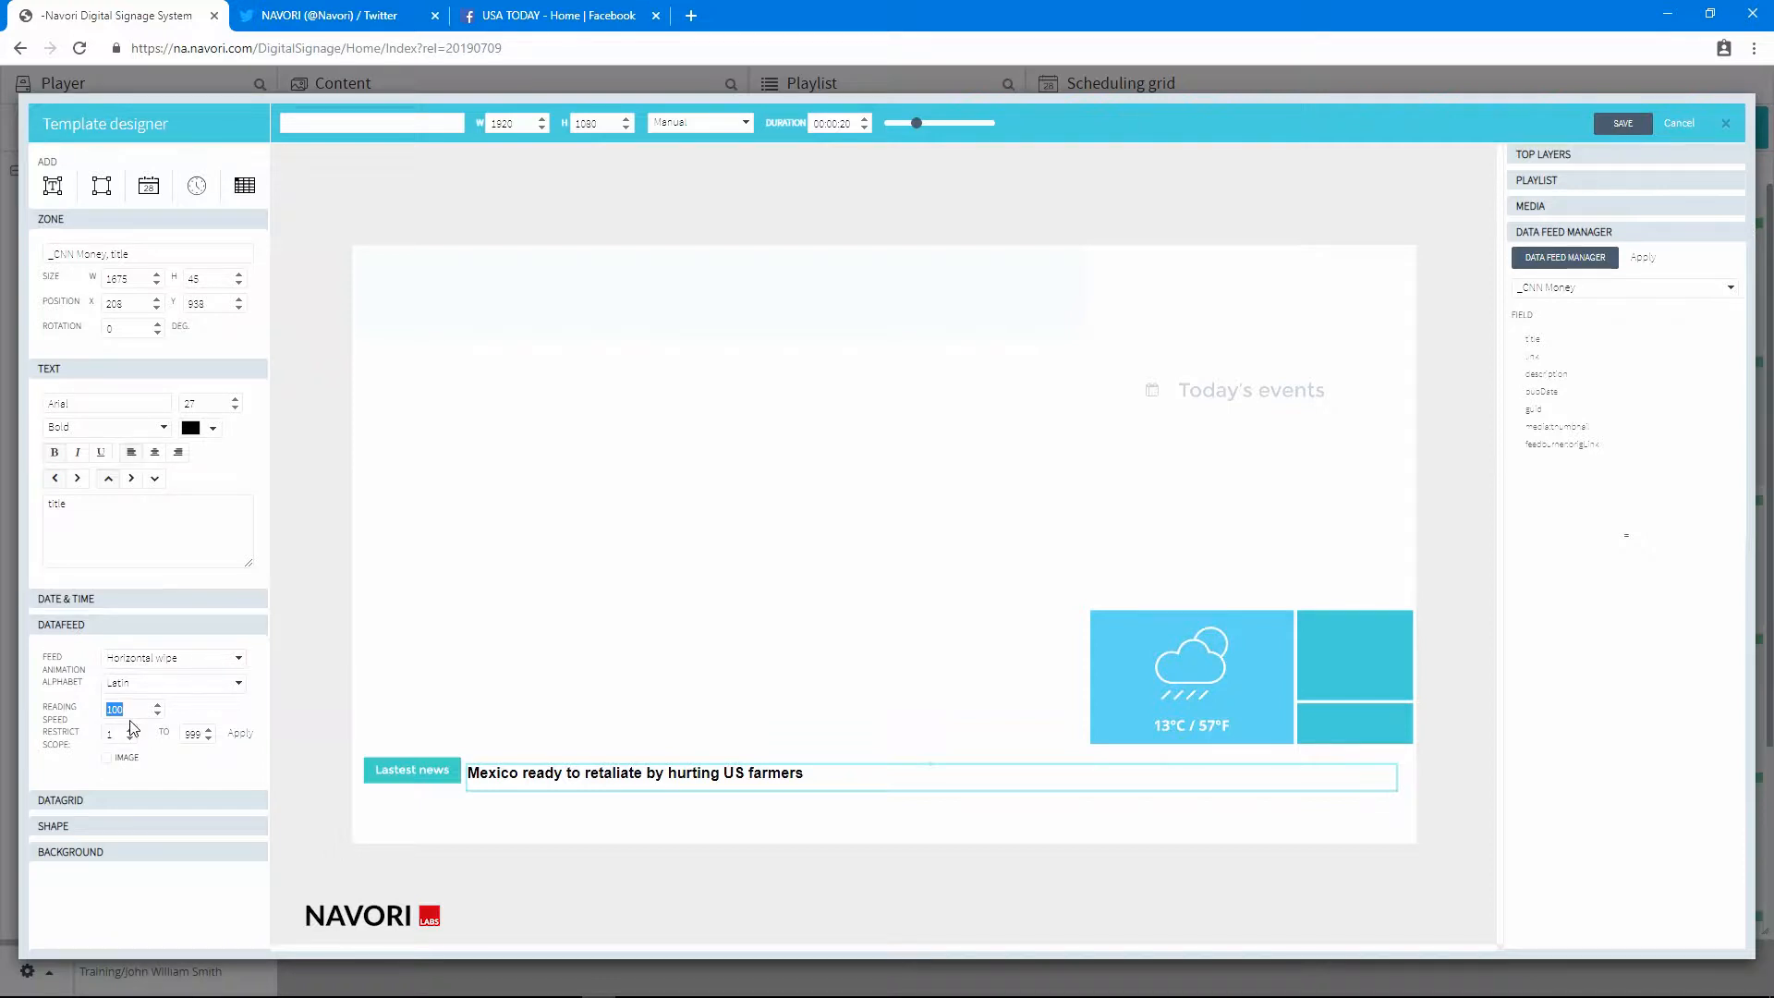
type("50")
left_click(105, 708)
type("1")
left_click(175, 710)
Step: Restrict the title feed's scope to items 5 to 10 and apply it, leaving the image option off
left_click_drag(116, 734, 80, 747)
type("5")
double_click(193, 734)
type("10")
left_click(239, 737)
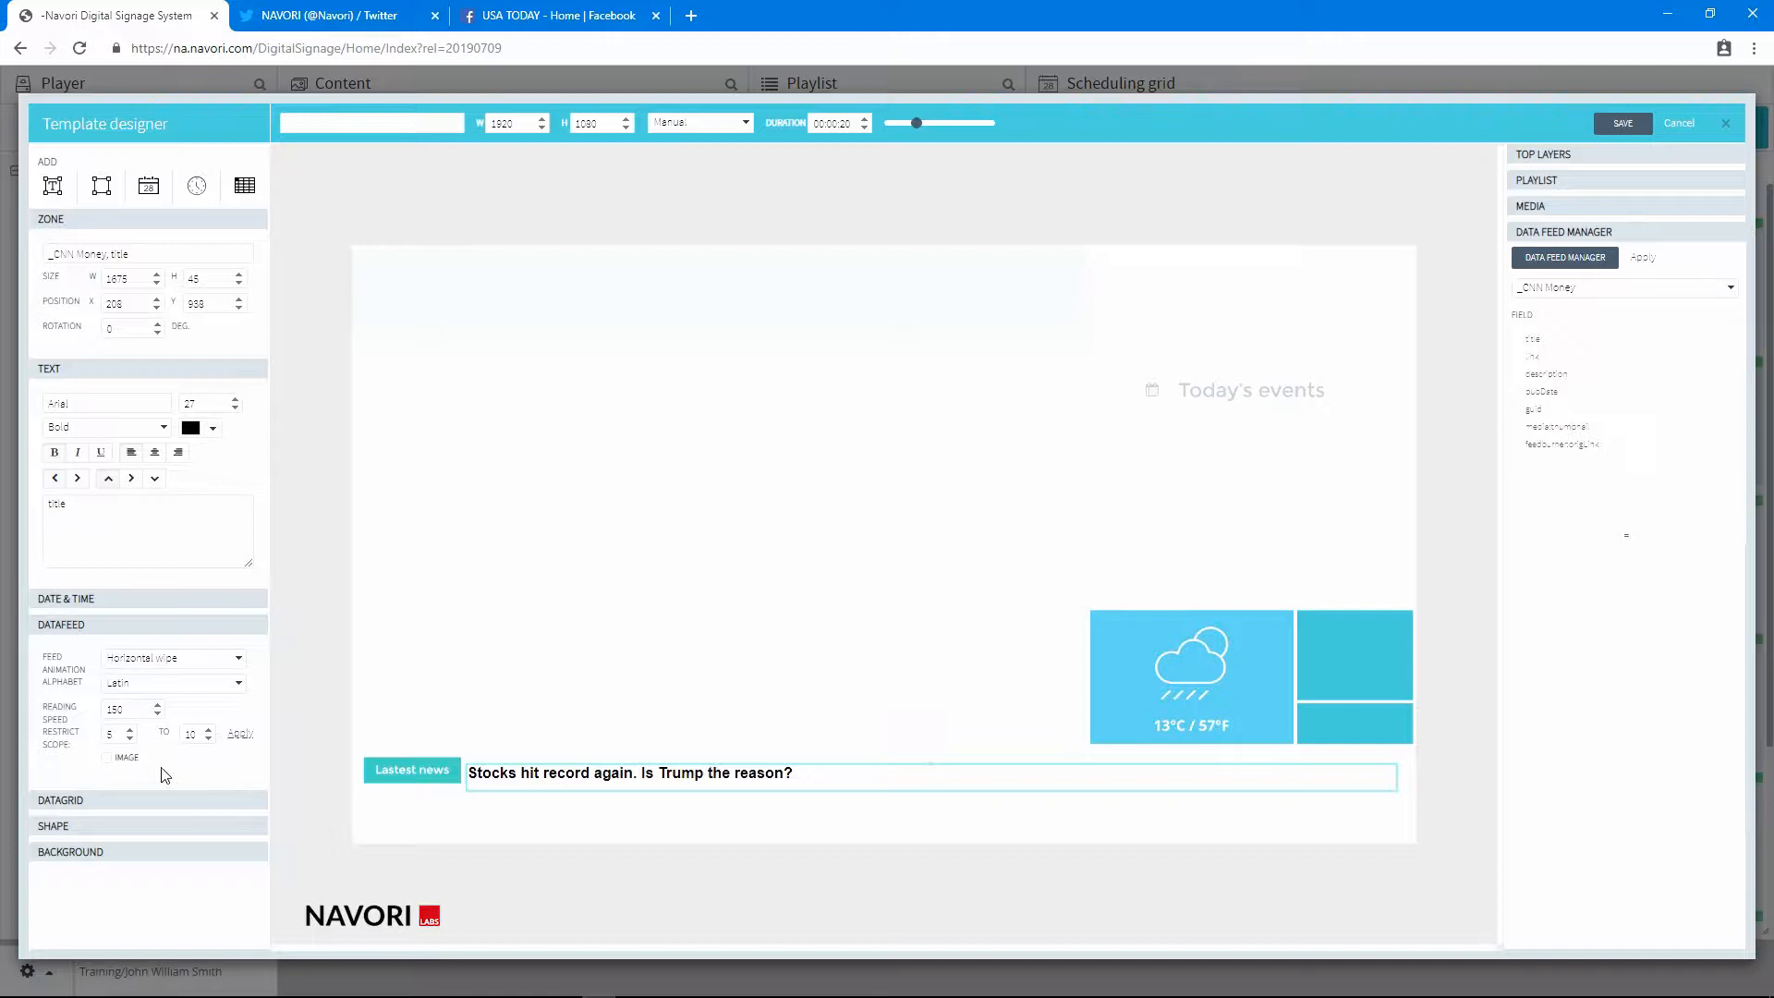
left_click(109, 760)
left_click(109, 760)
Step: Add the _CNN Money description field directly below the news title, make it tall enough for two lines, and remove its bold formatting
left_click_drag(1538, 374, 492, 809)
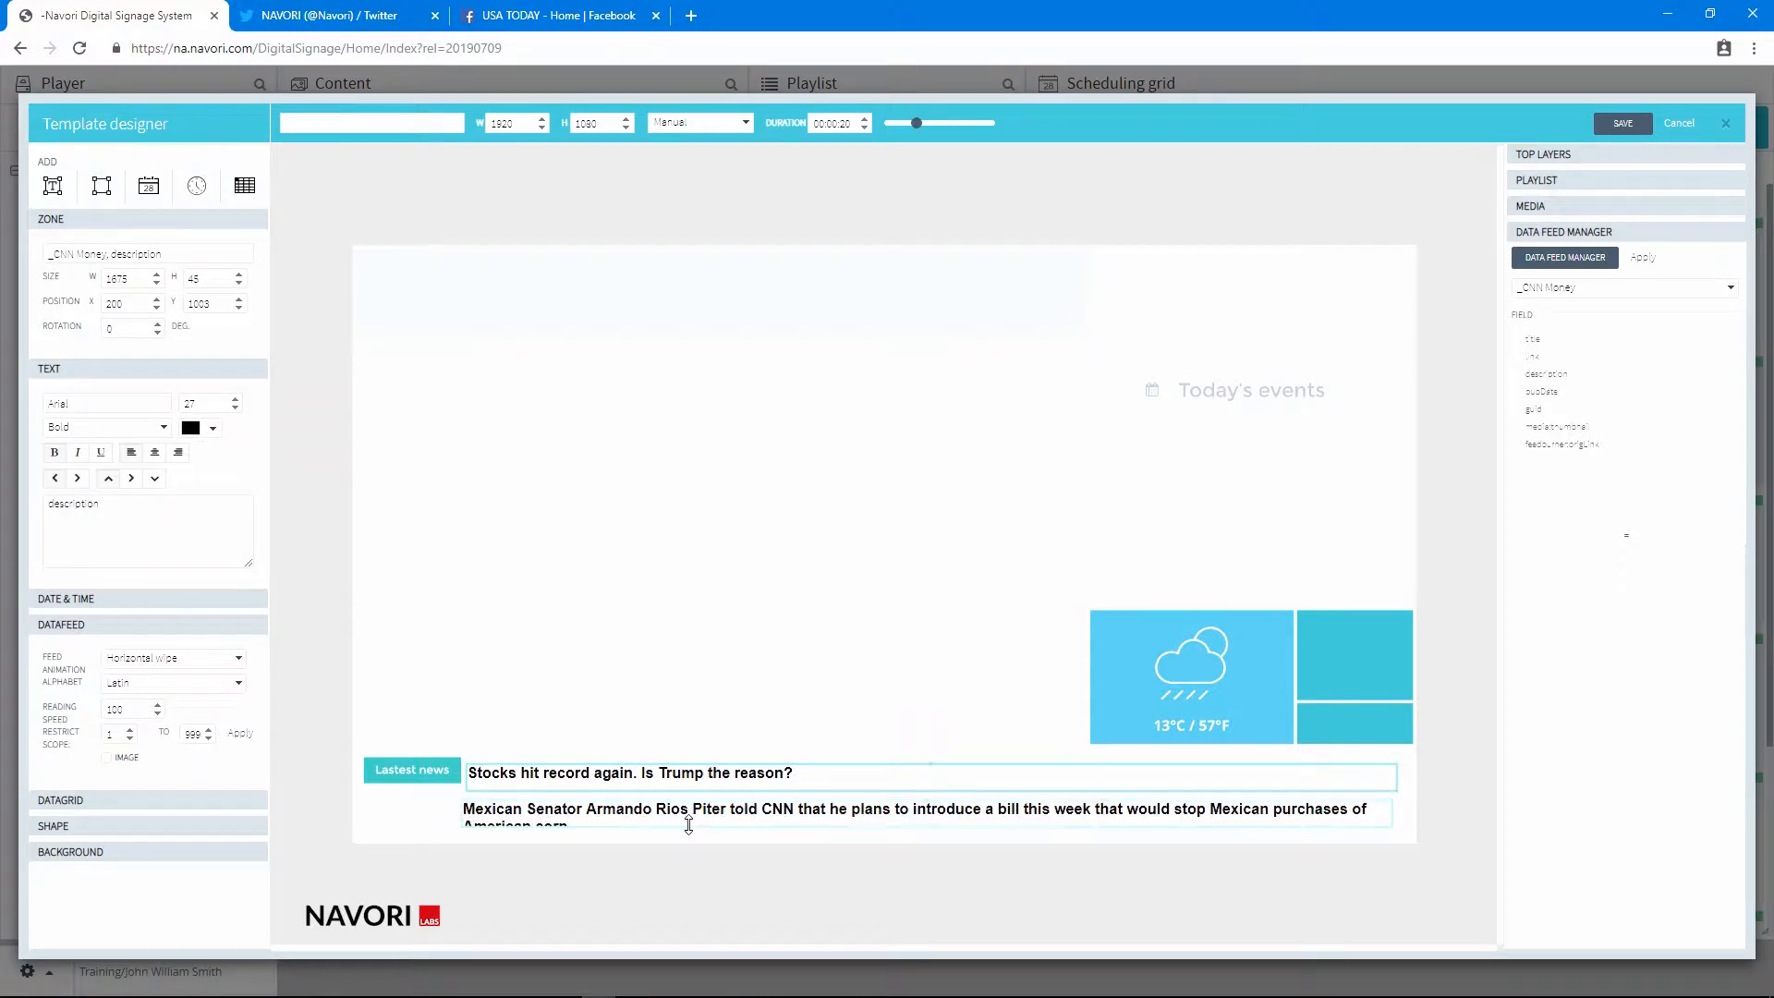
mouse_move(688, 825)
left_mouse_down()
mouse_move(685, 844)
mouse_move(709, 821)
left_mouse_up()
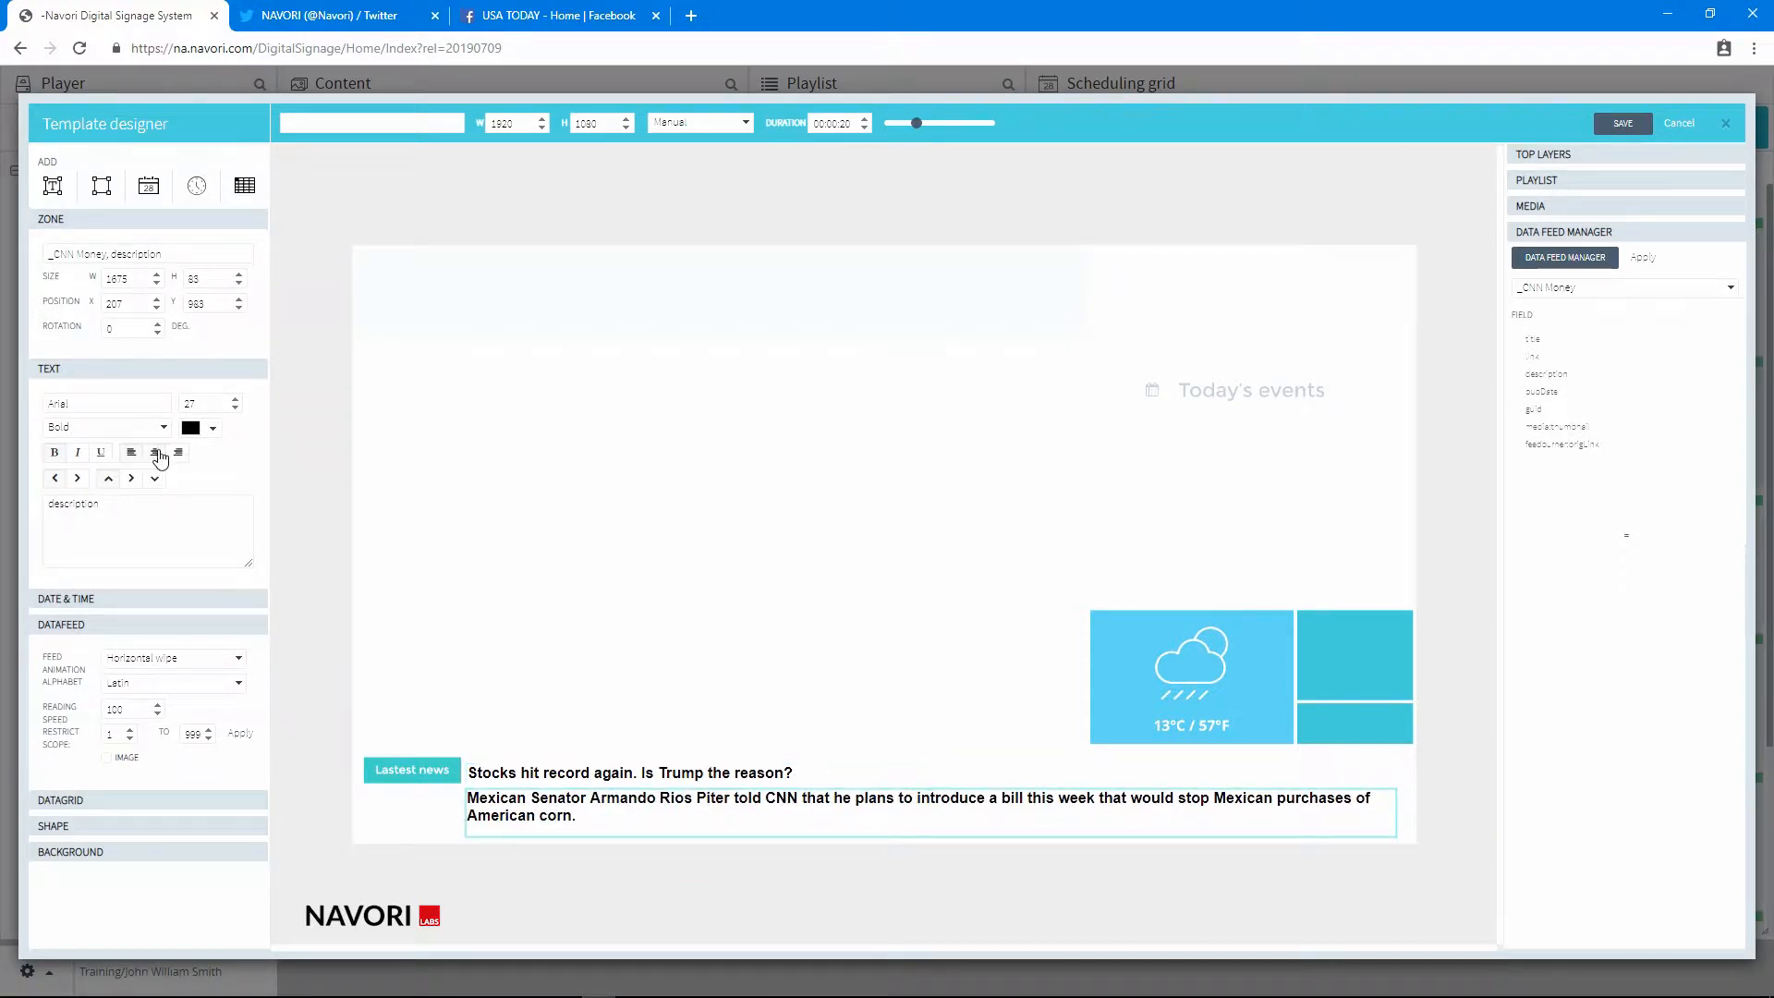
left_click(53, 452)
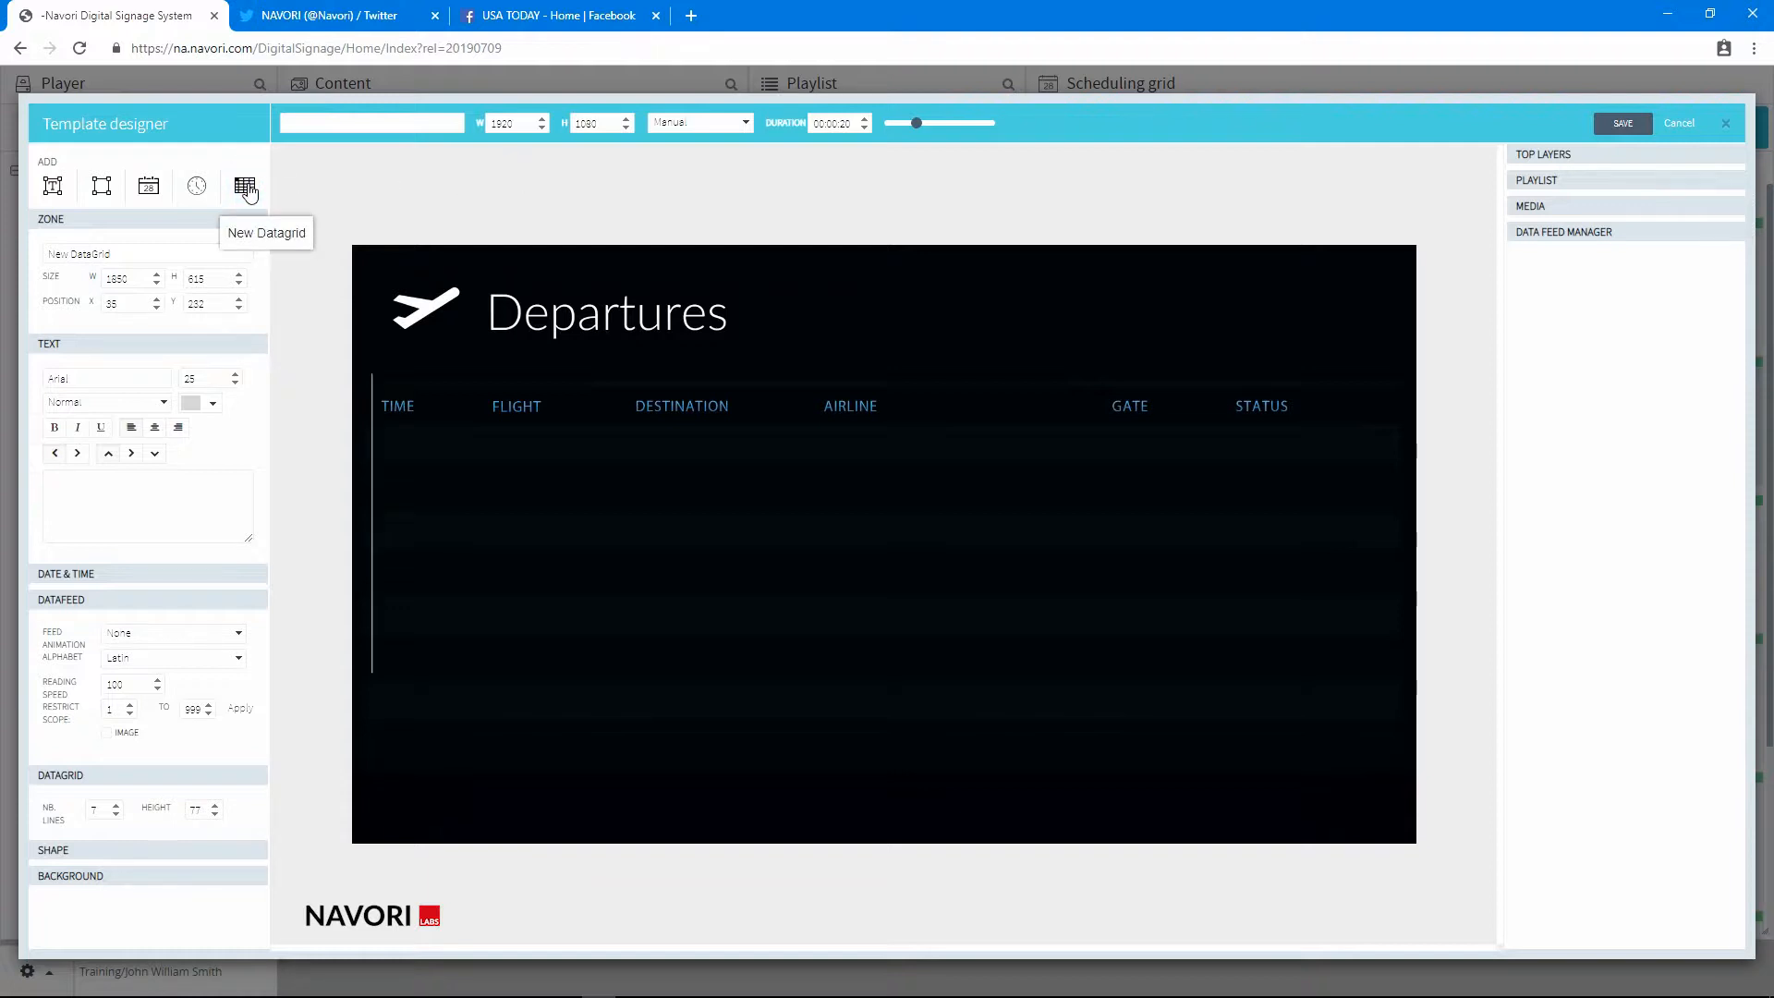
Step: Move the datagrid below the Departures headings and add the _FIDS_Departure fields Time, Flight, Dest, Airline, Gate and Status in that order
left_click(597, 471)
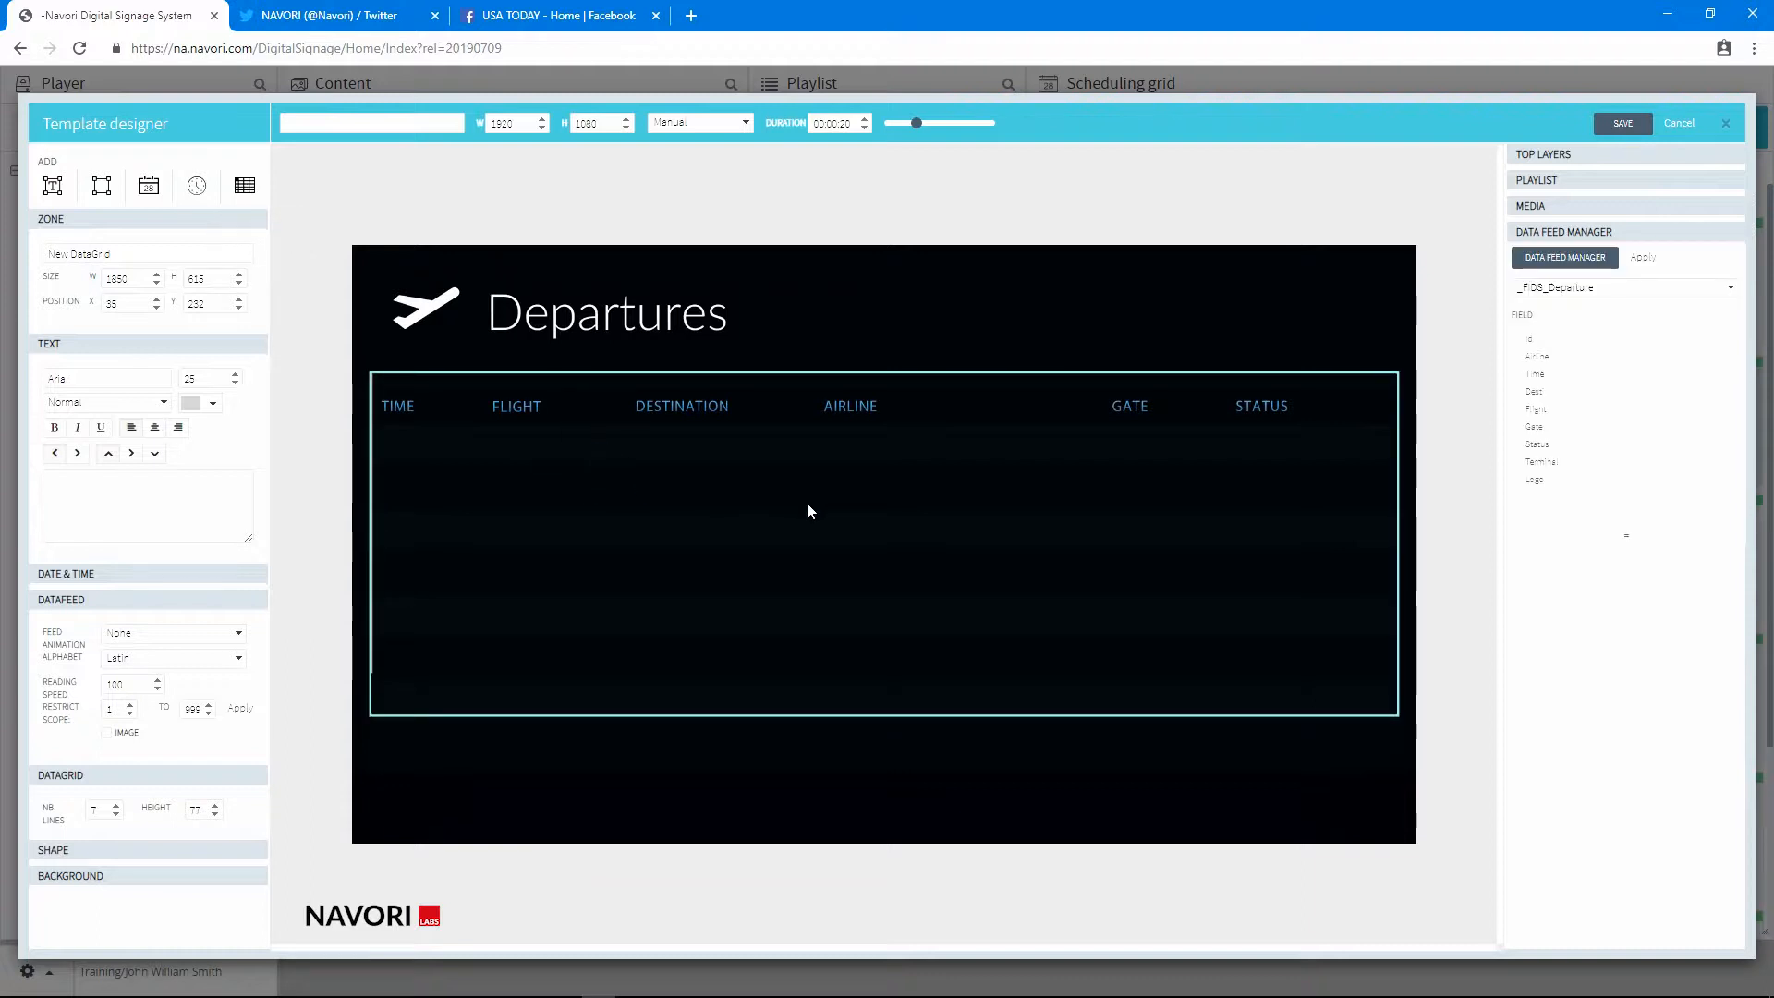
left_click_drag(939, 440, 939, 488)
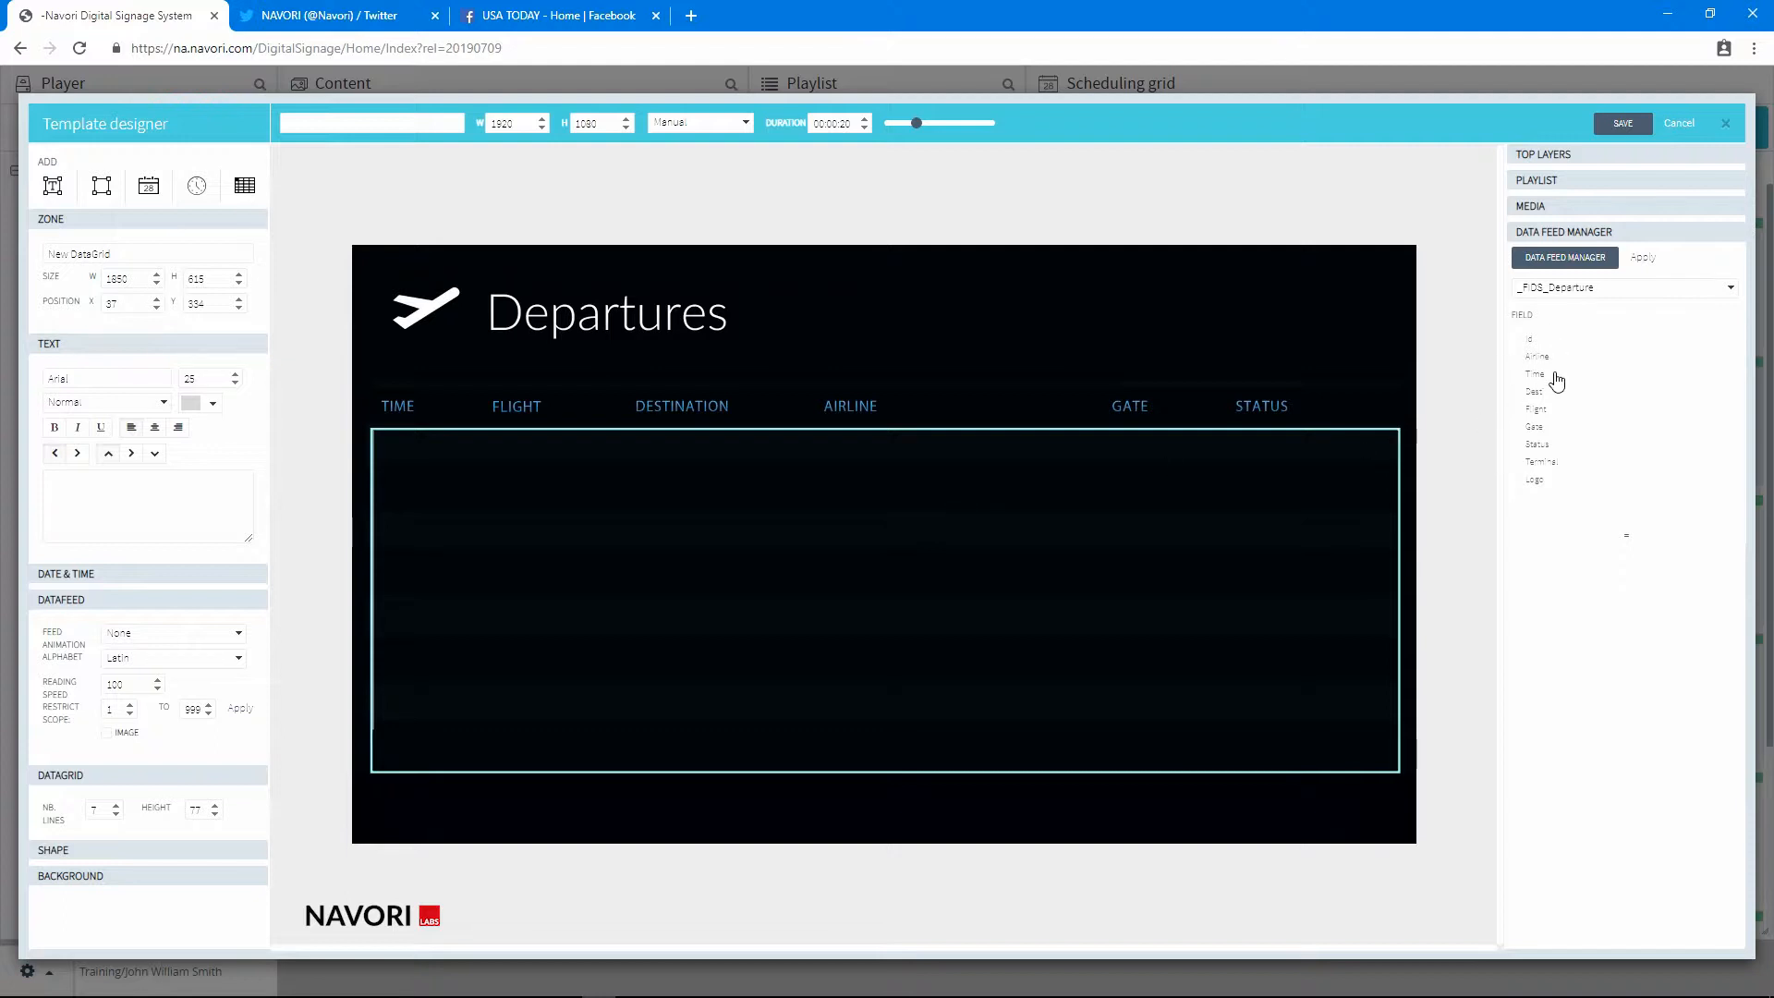
left_click_drag(1556, 380, 864, 469)
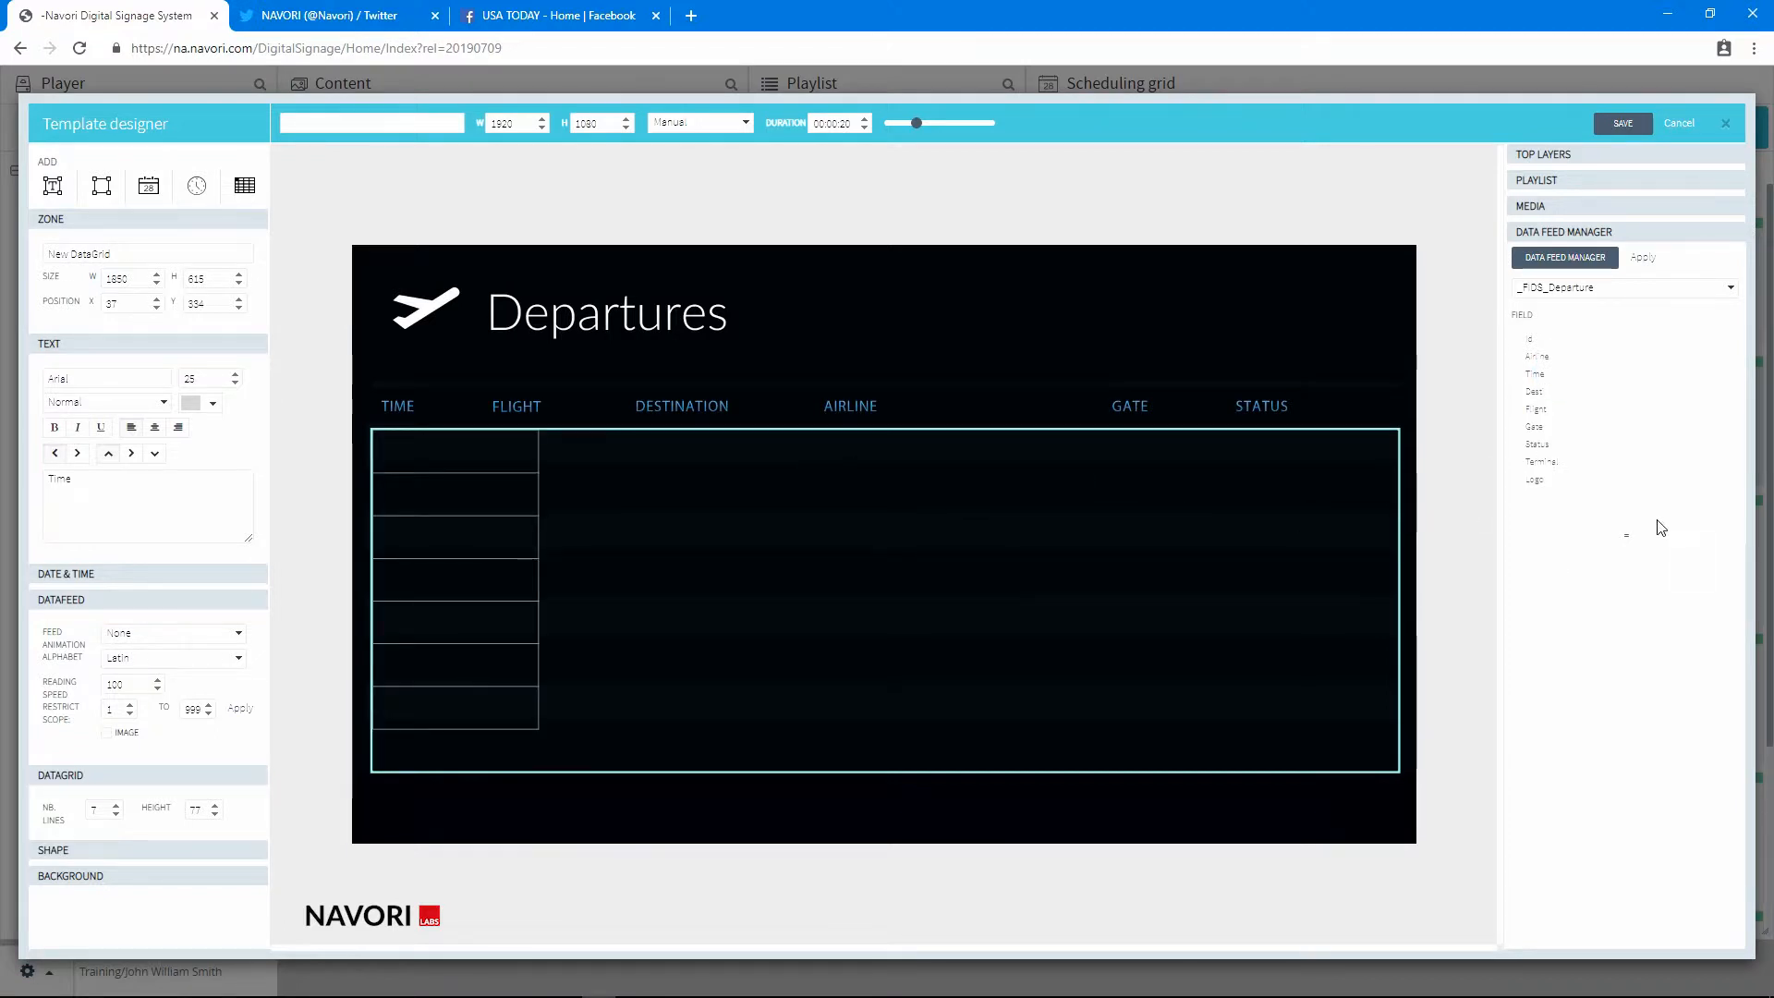
left_click_drag(1583, 410, 864, 509)
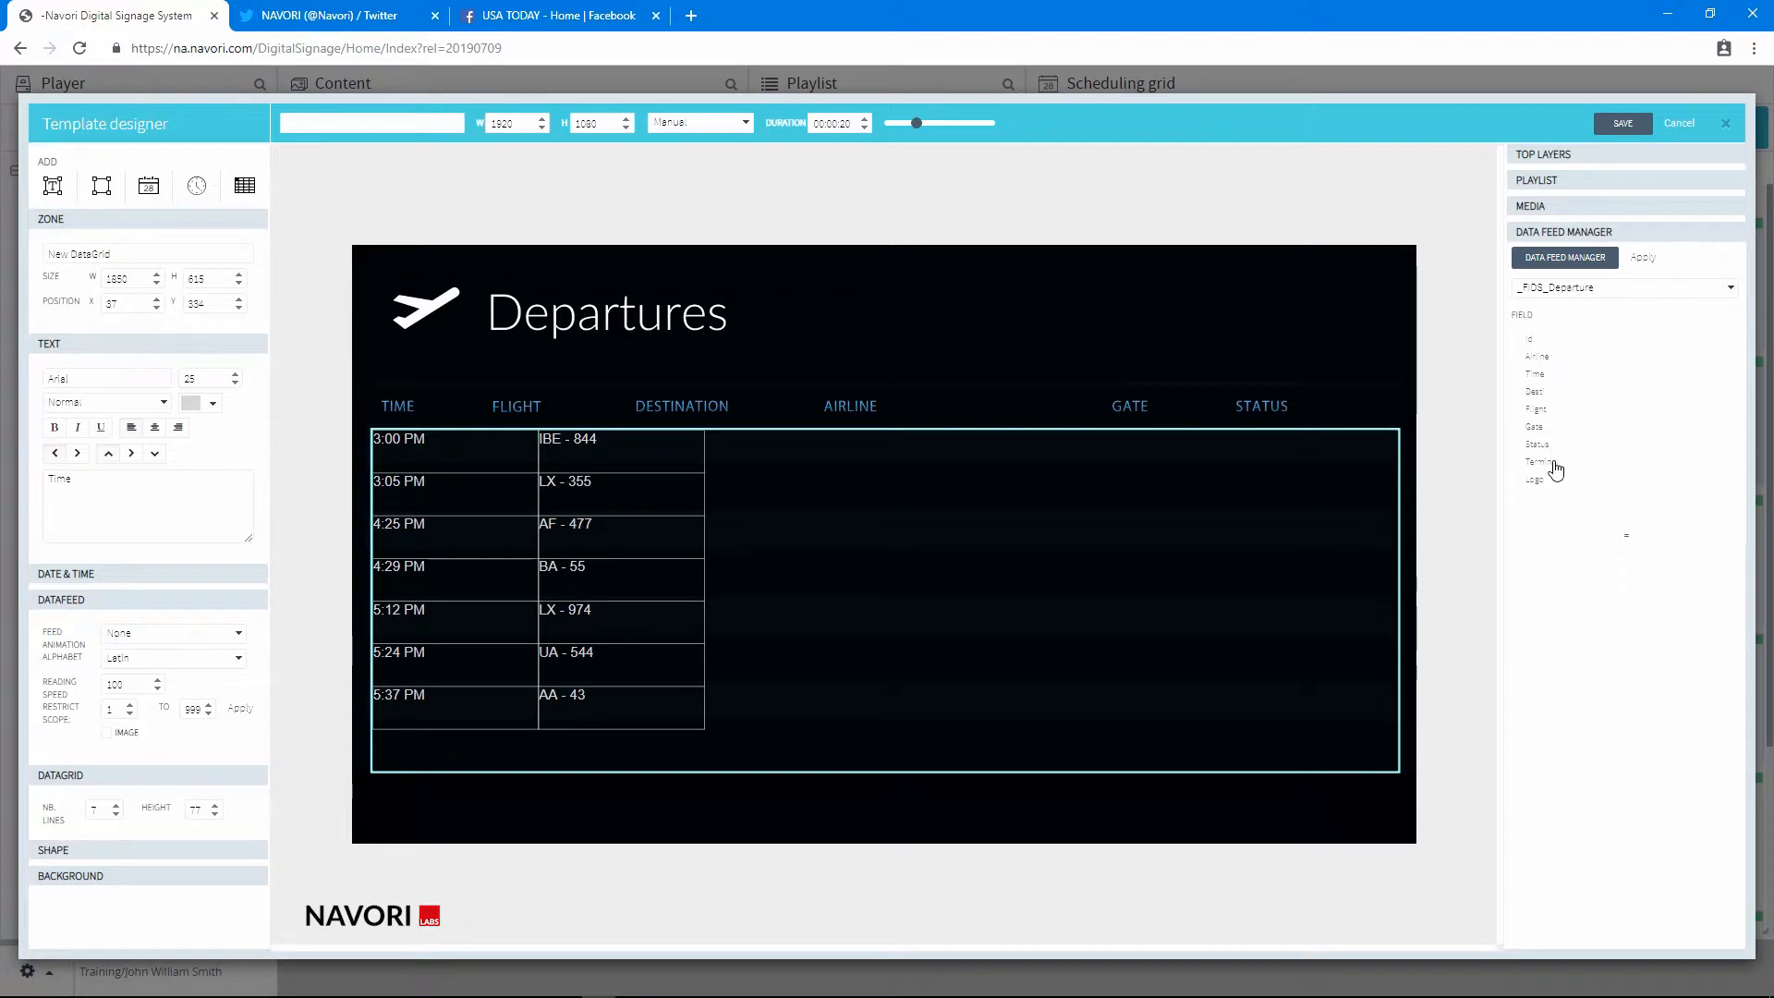
left_click_drag(1533, 391, 1012, 507)
left_click_drag(1547, 362, 989, 491)
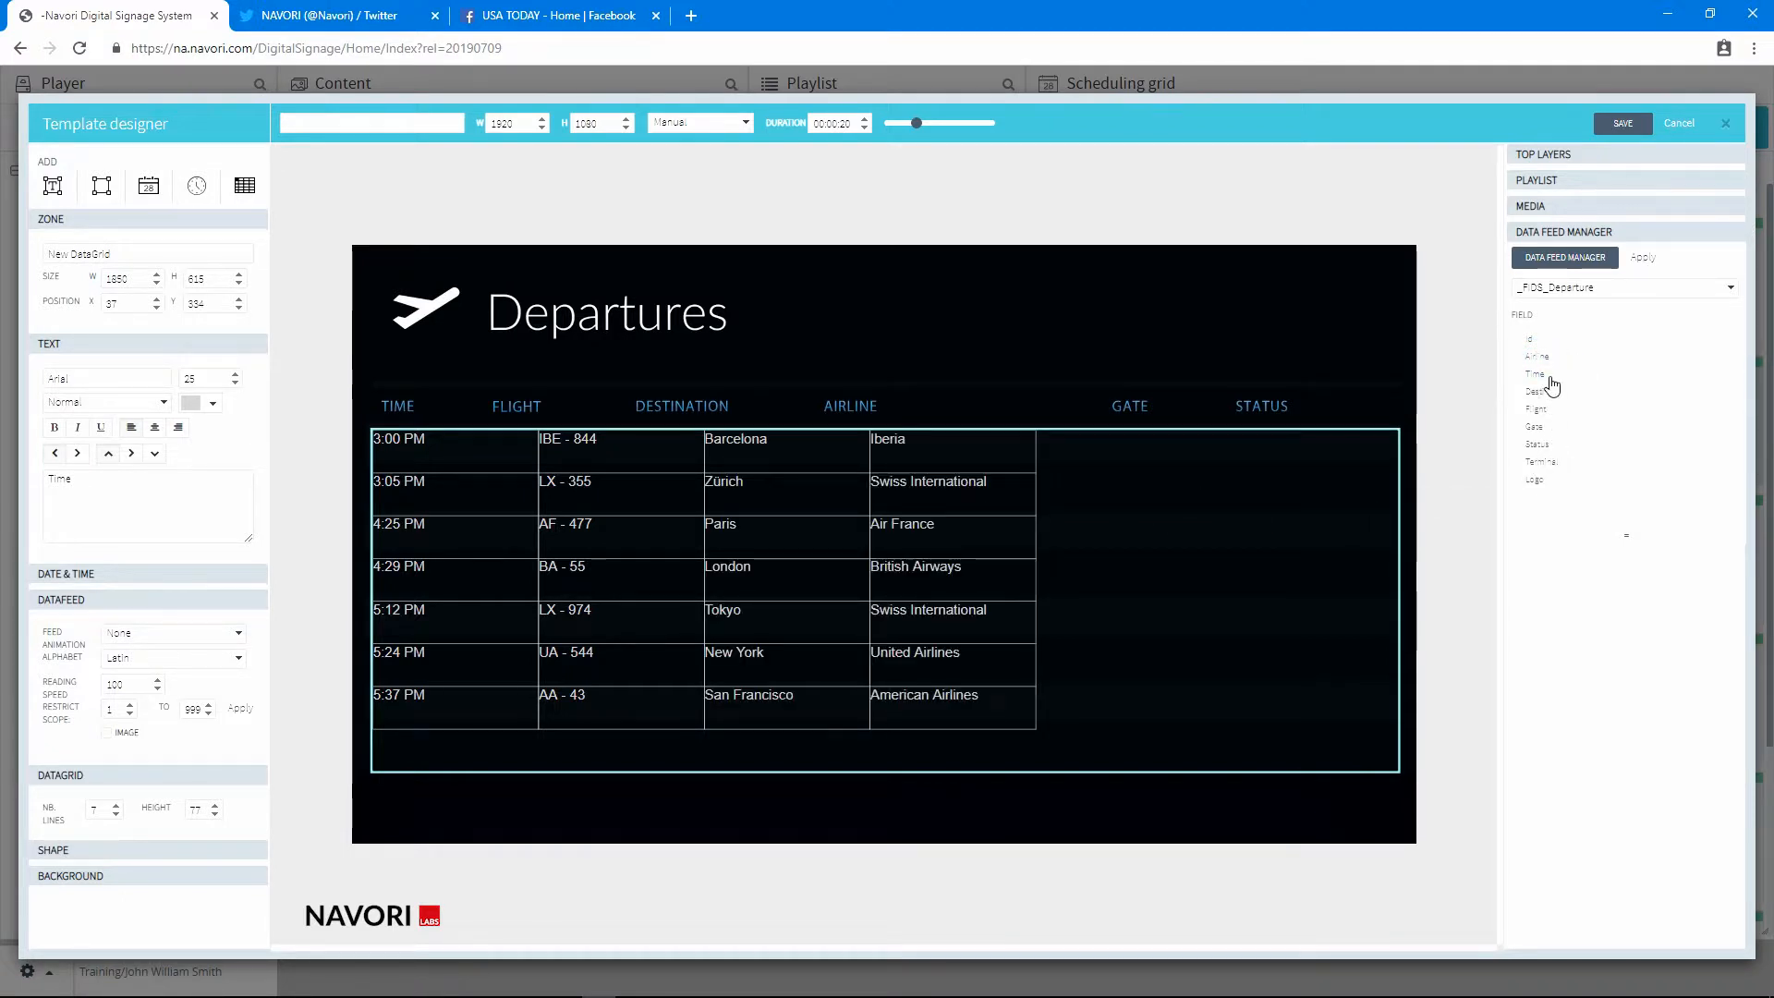
left_click_drag(1540, 426, 1132, 497)
left_click_drag(1538, 445, 1257, 502)
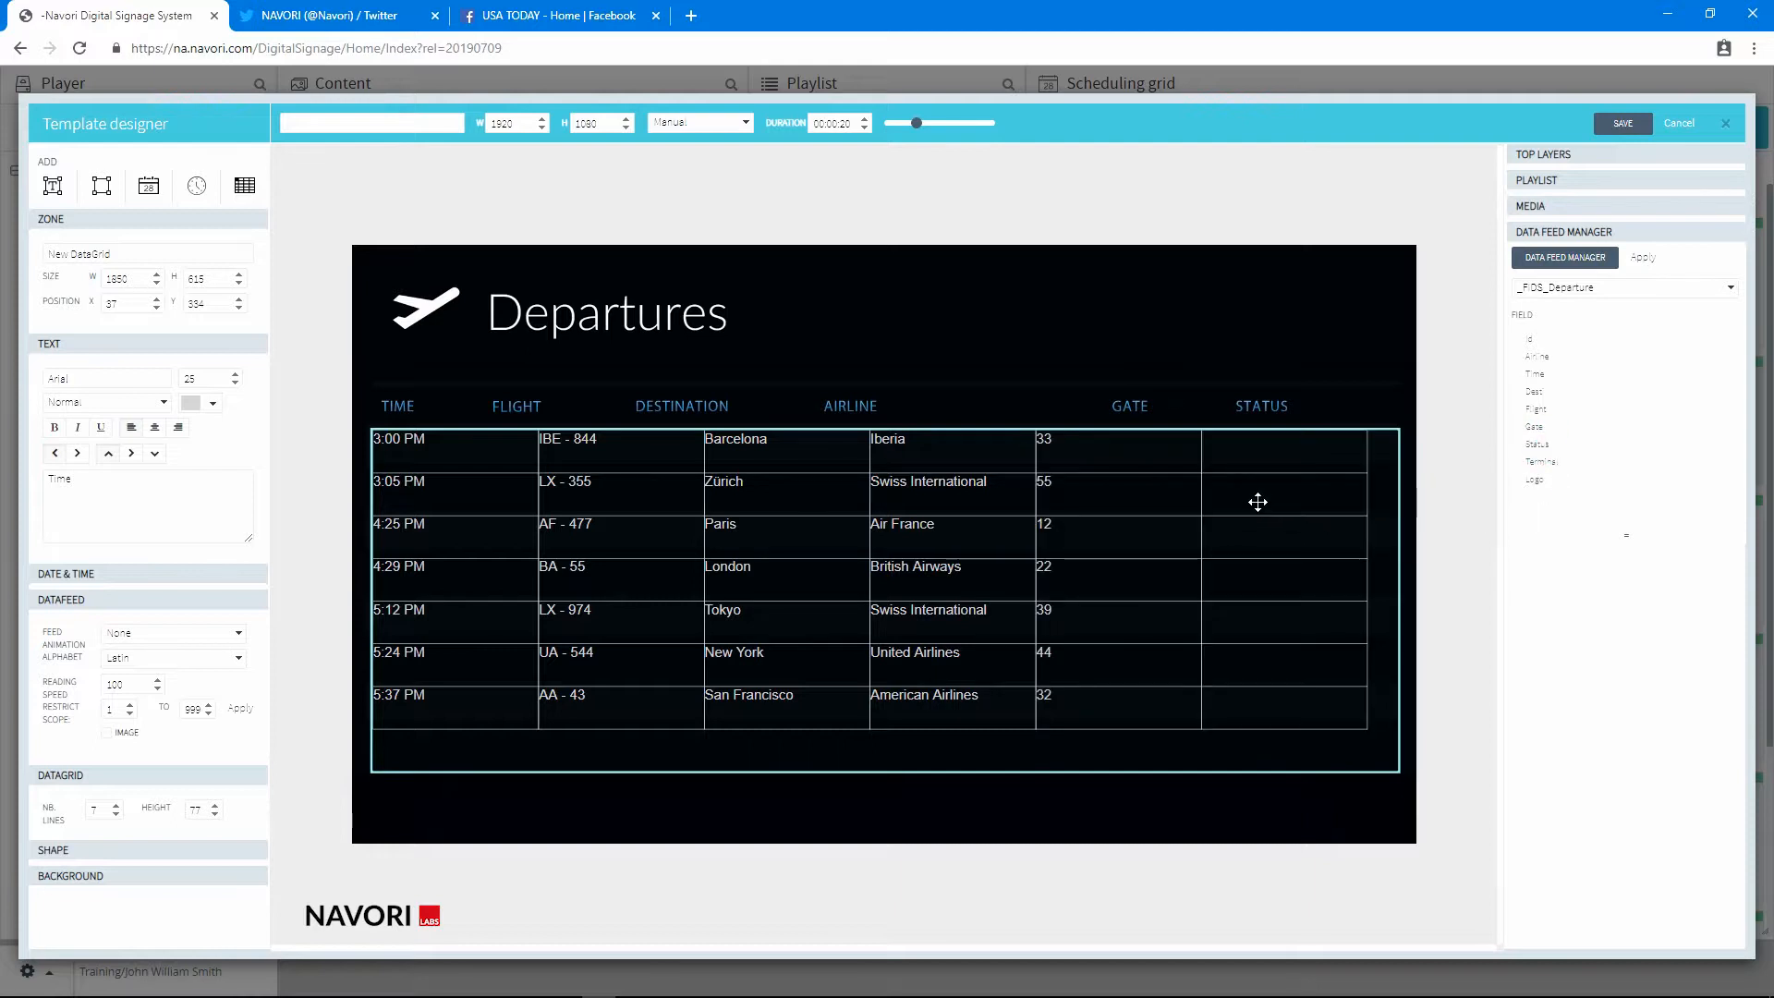
left_click(1383, 489)
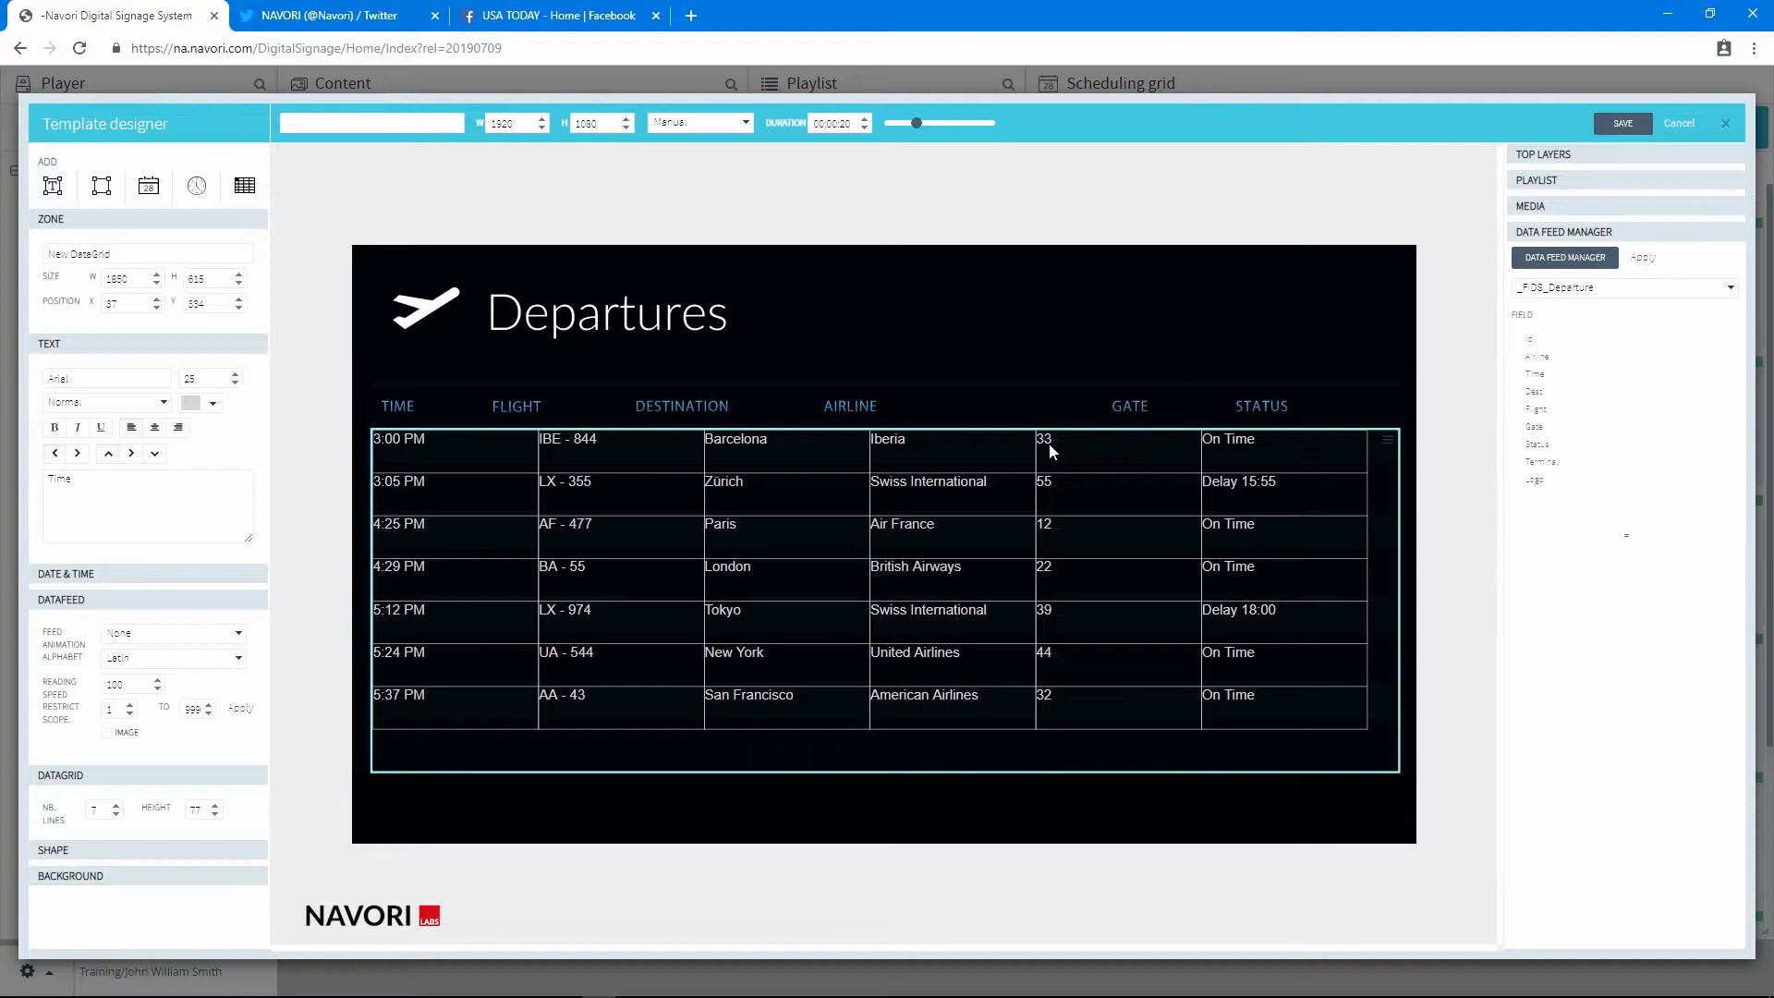
Step: Narrow the datagrid's time and flight number columns to fit under their headings
left_click_drag(537, 454, 480, 453)
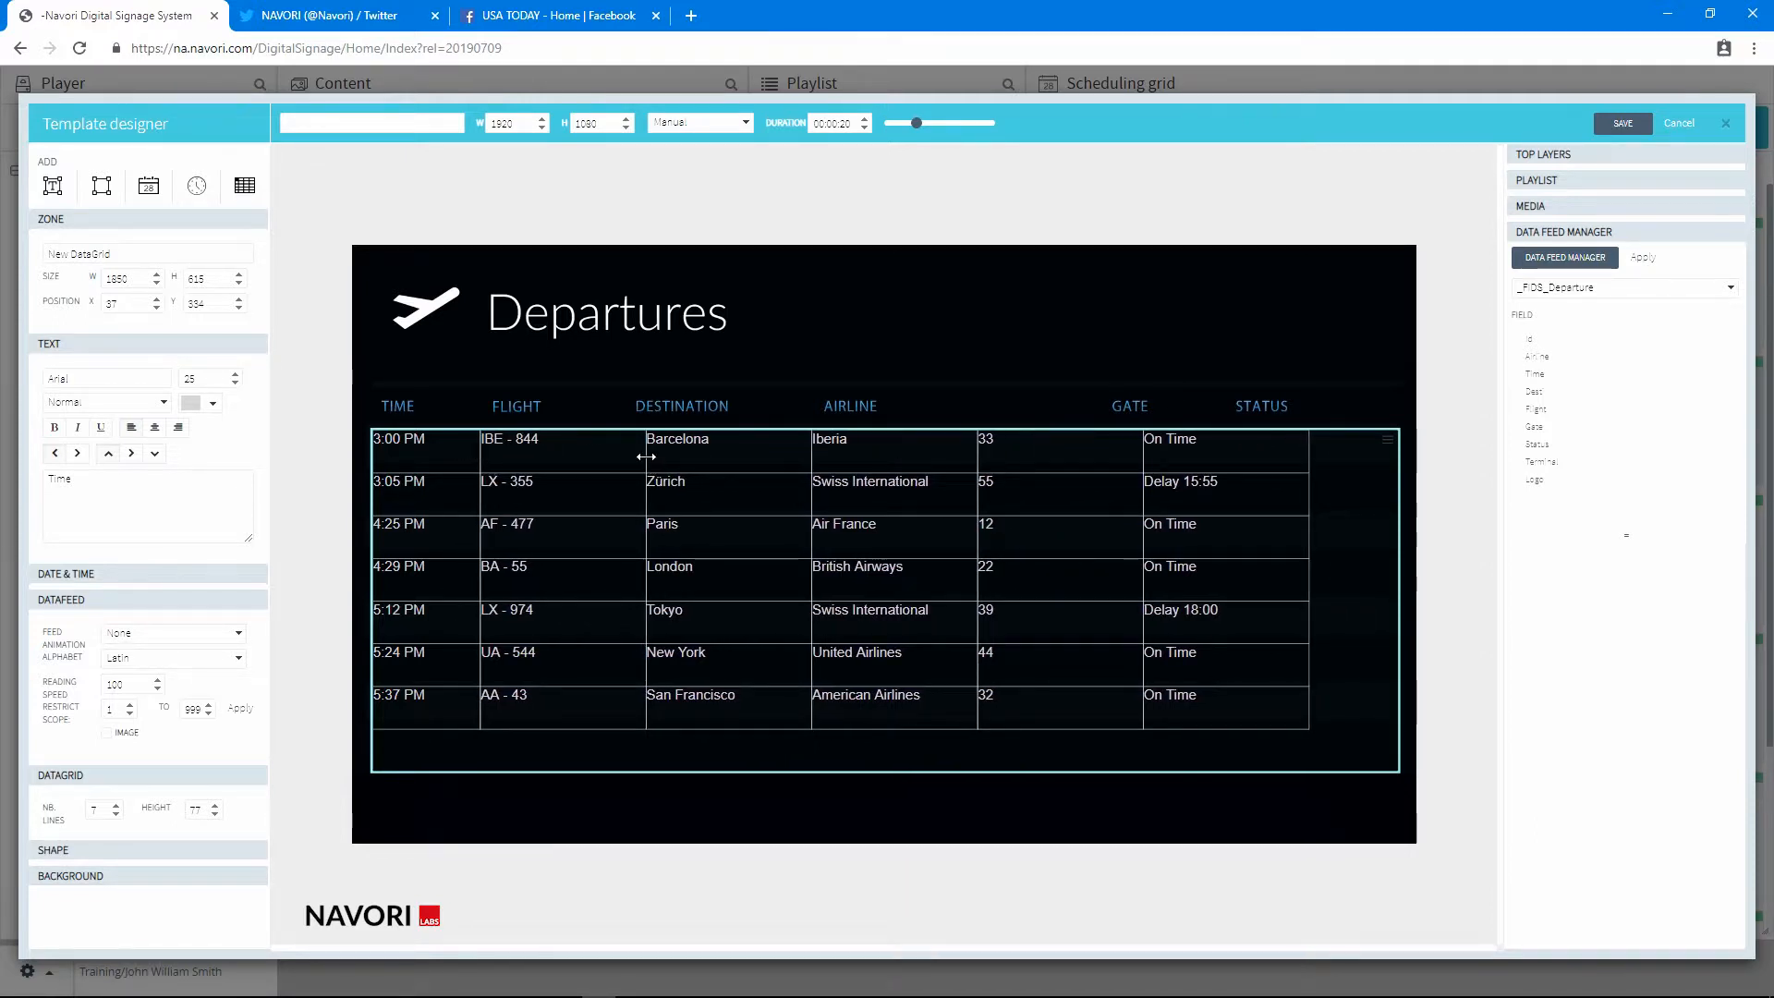
mouse_move(644, 454)
left_mouse_down()
mouse_move(611, 453)
mouse_move(627, 454)
left_mouse_up()
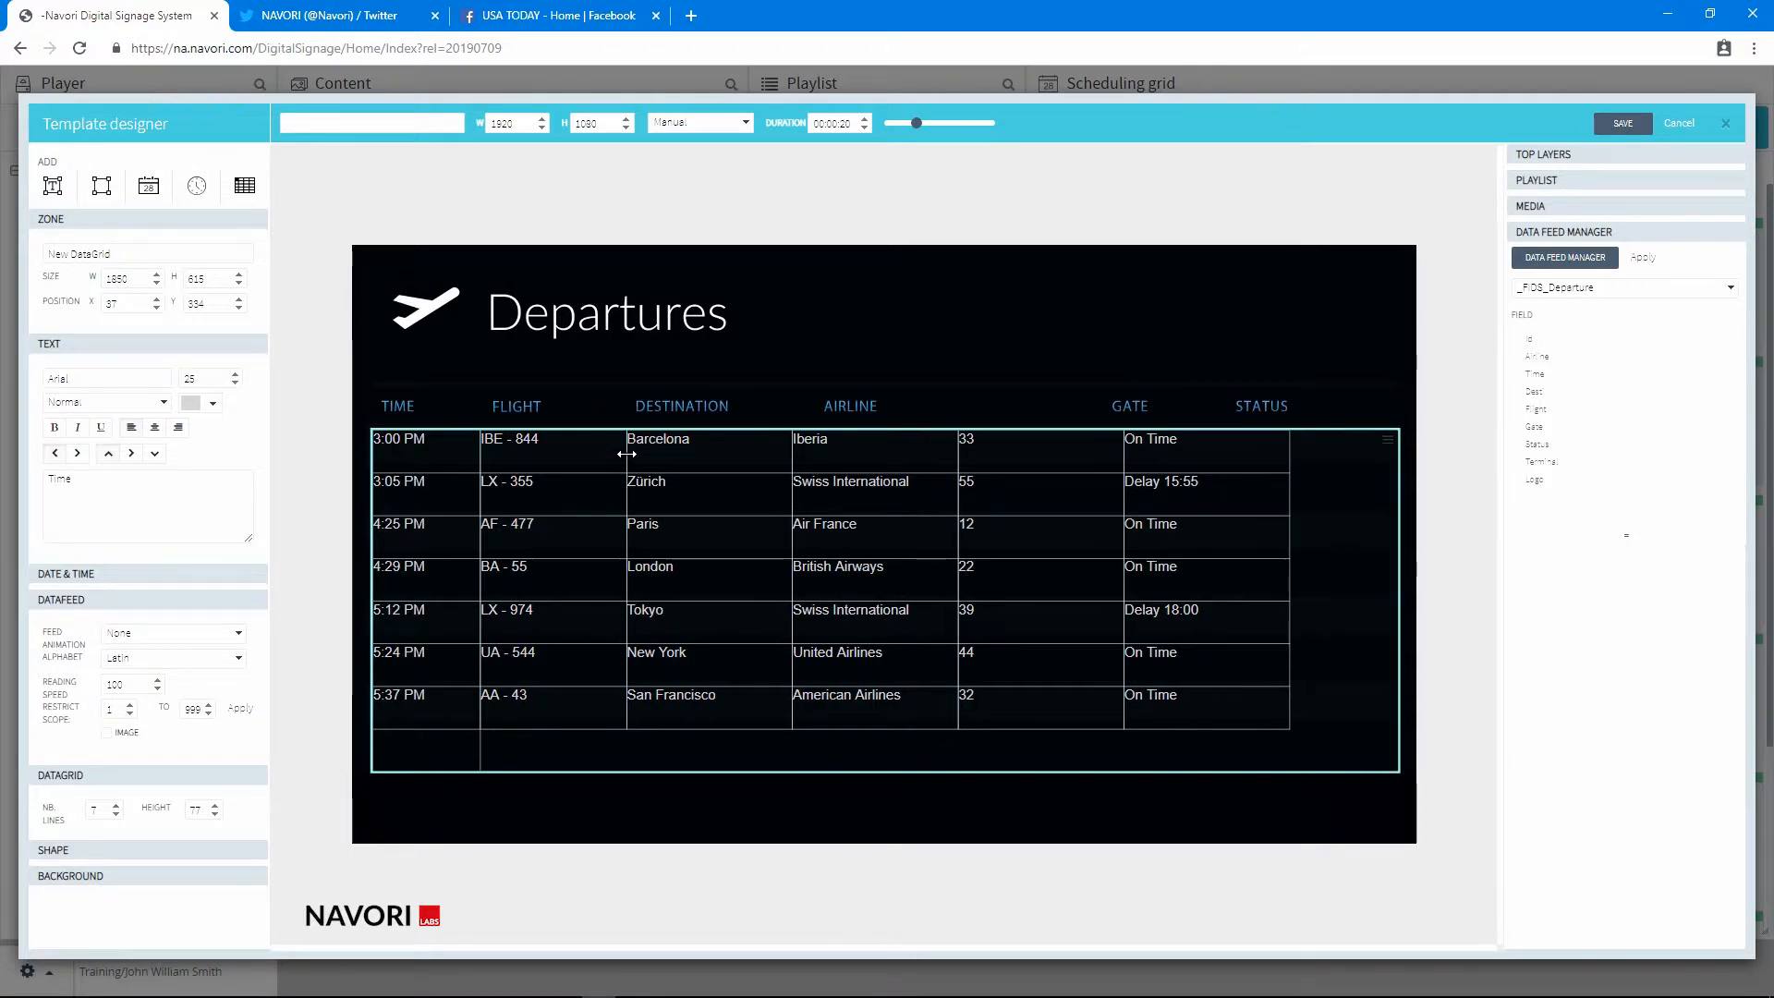
Step: Try moving the airline column ahead of the flight number column, and return it to its place after the destination column
left_click_drag(847, 456, 664, 476)
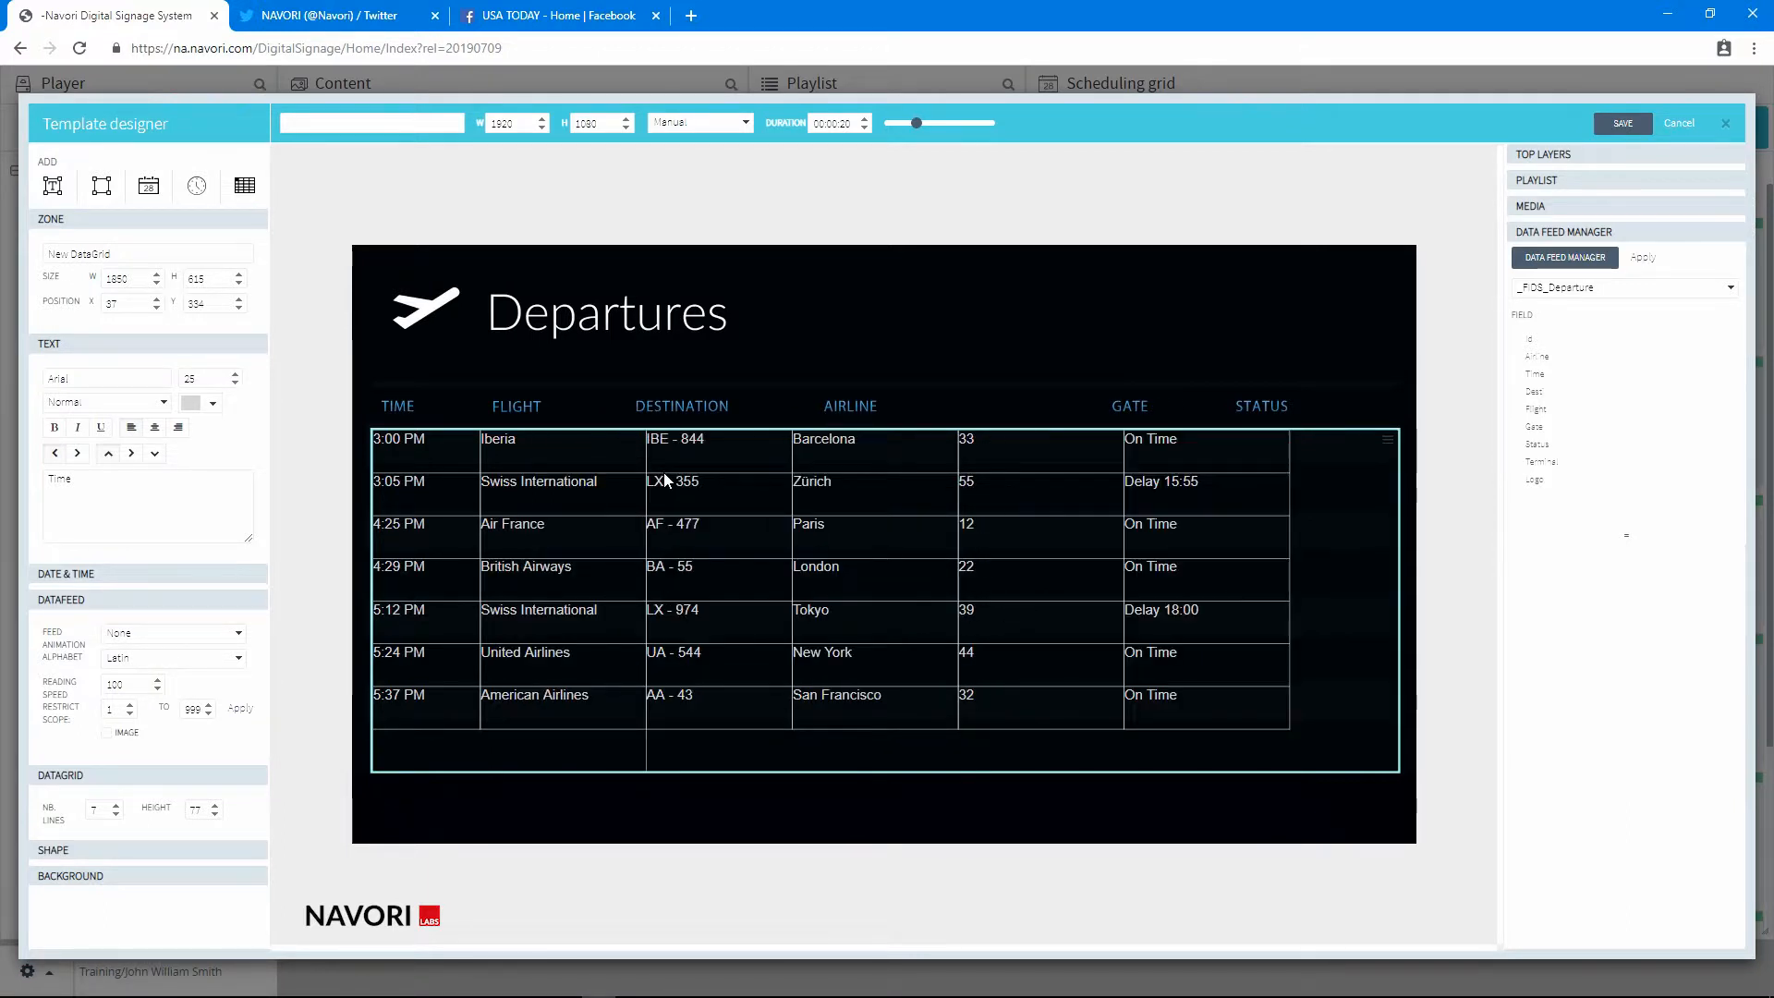
left_click(553, 451)
left_click_drag(552, 451, 823, 452)
left_click(995, 462)
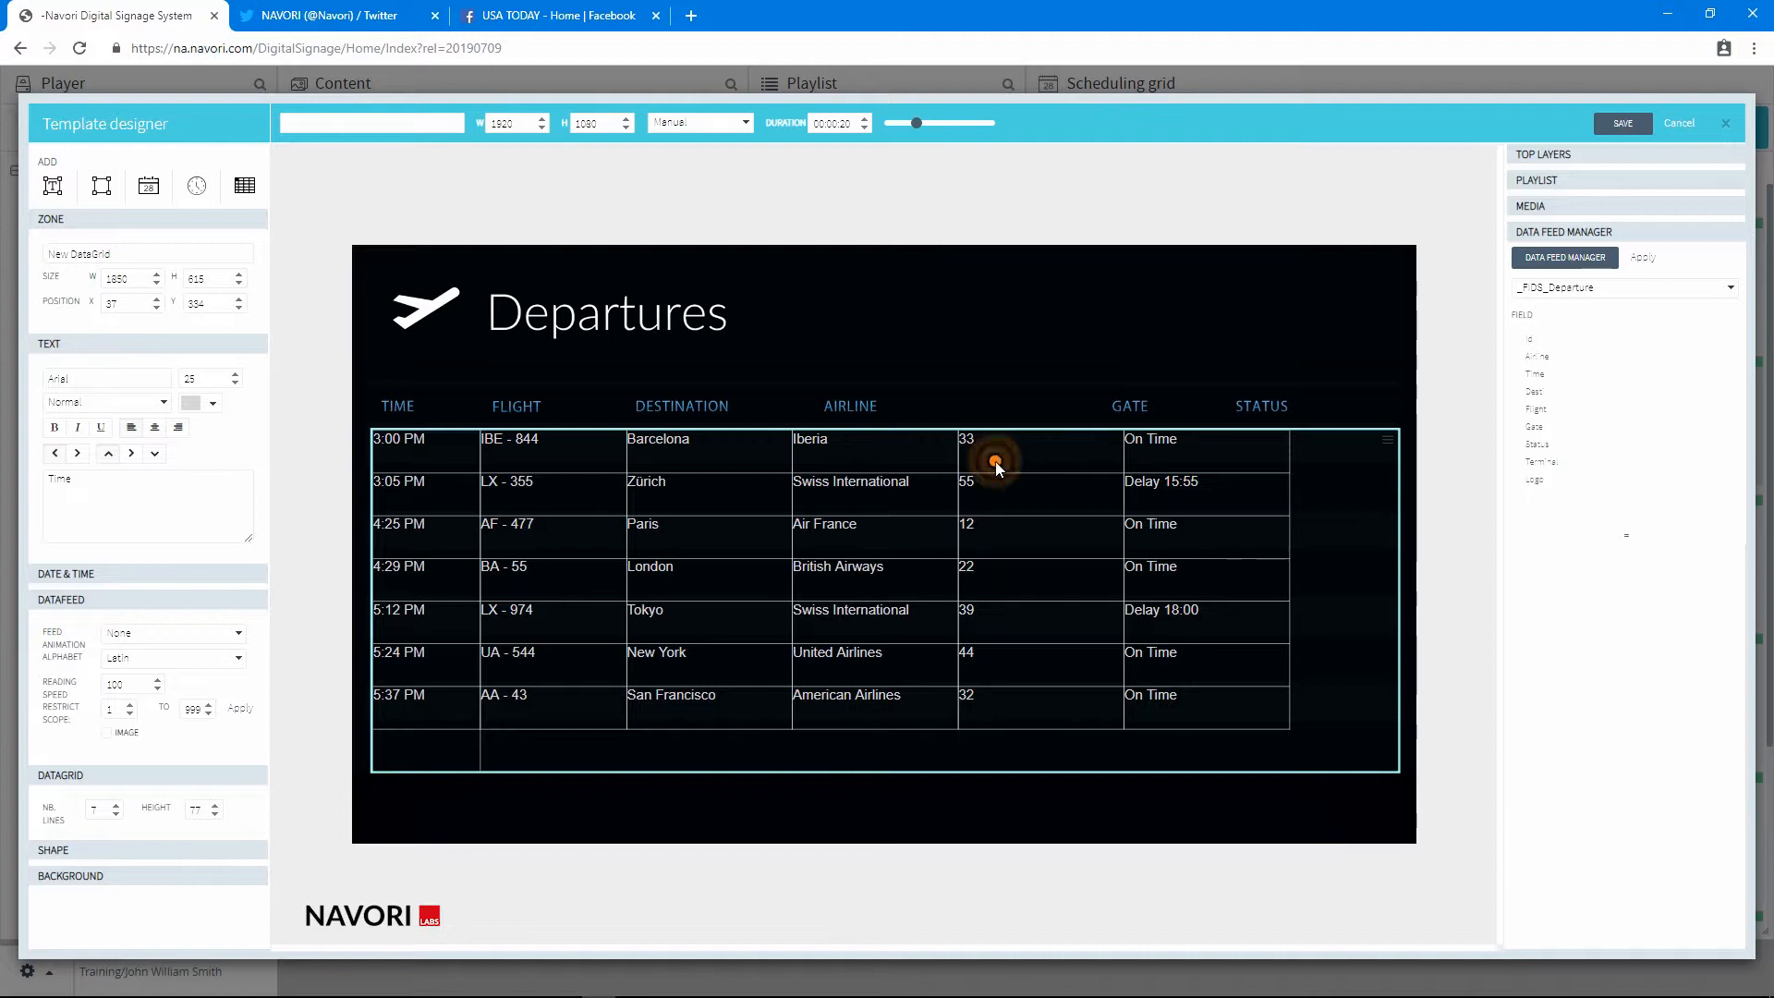
right_click(995, 462)
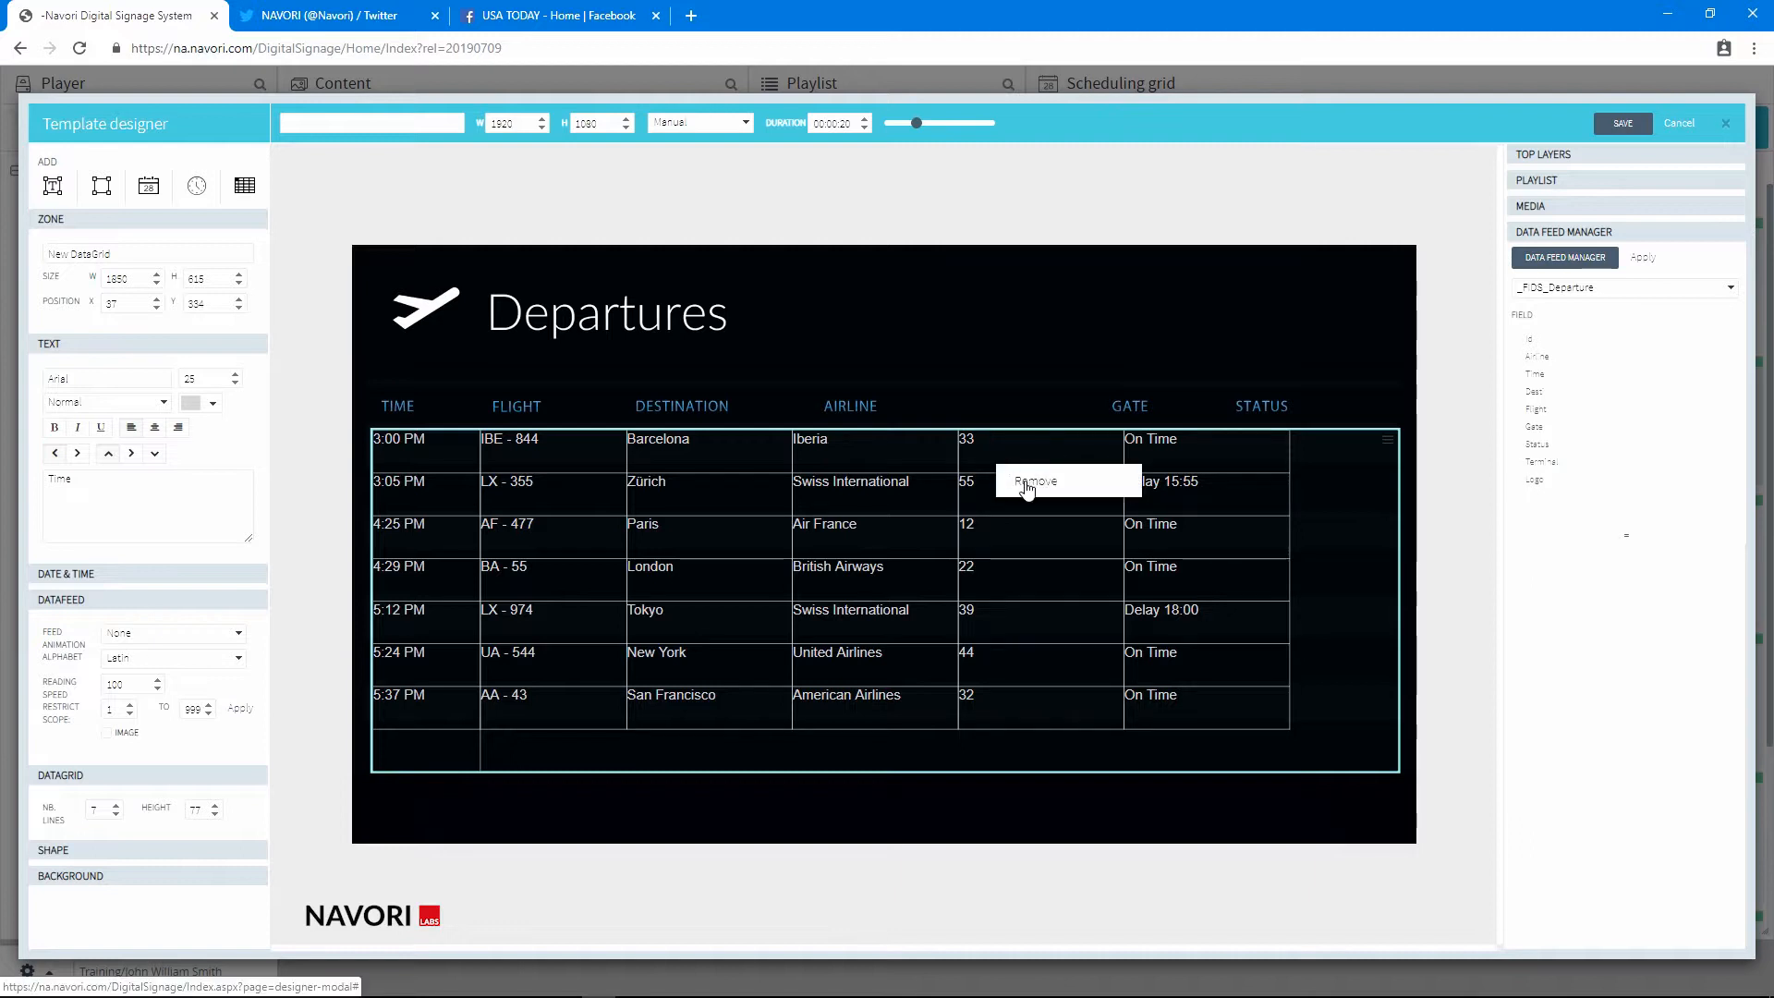
left_click(909, 442)
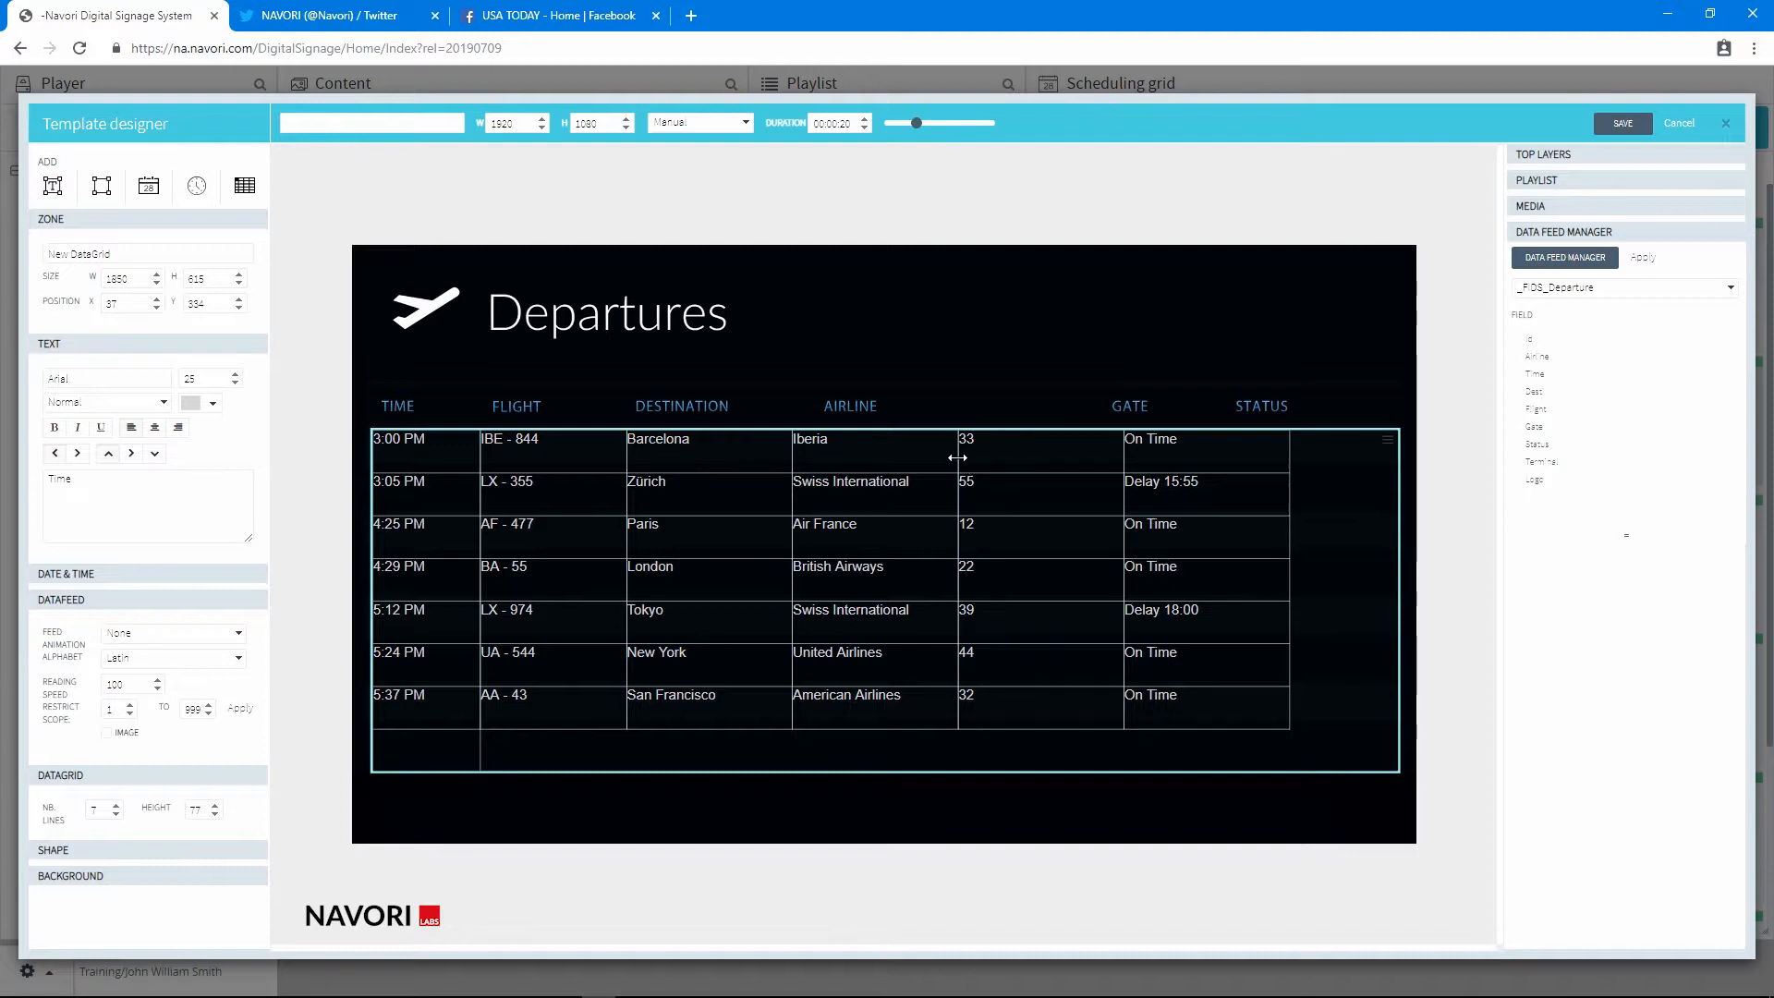
Step: Widen the airline column and narrow the gate column so the gate and status values line up with their headings
left_click_drag(956, 455, 1113, 480)
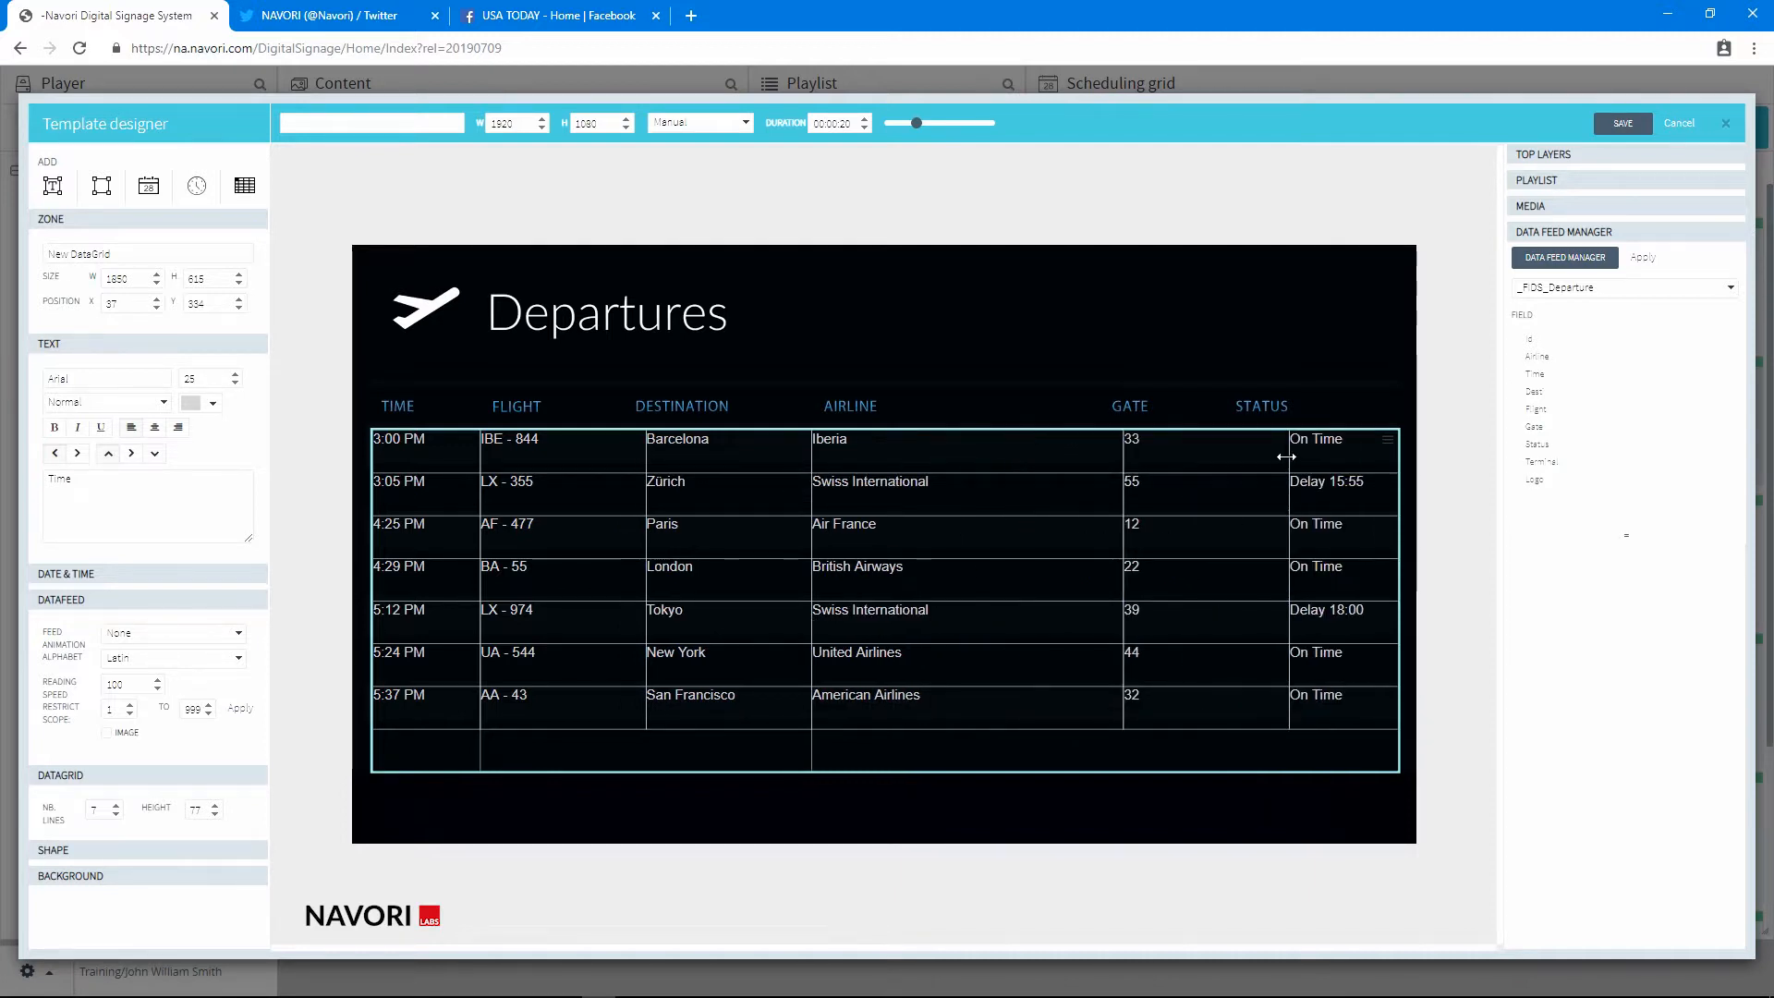
left_click_drag(1286, 456, 1229, 455)
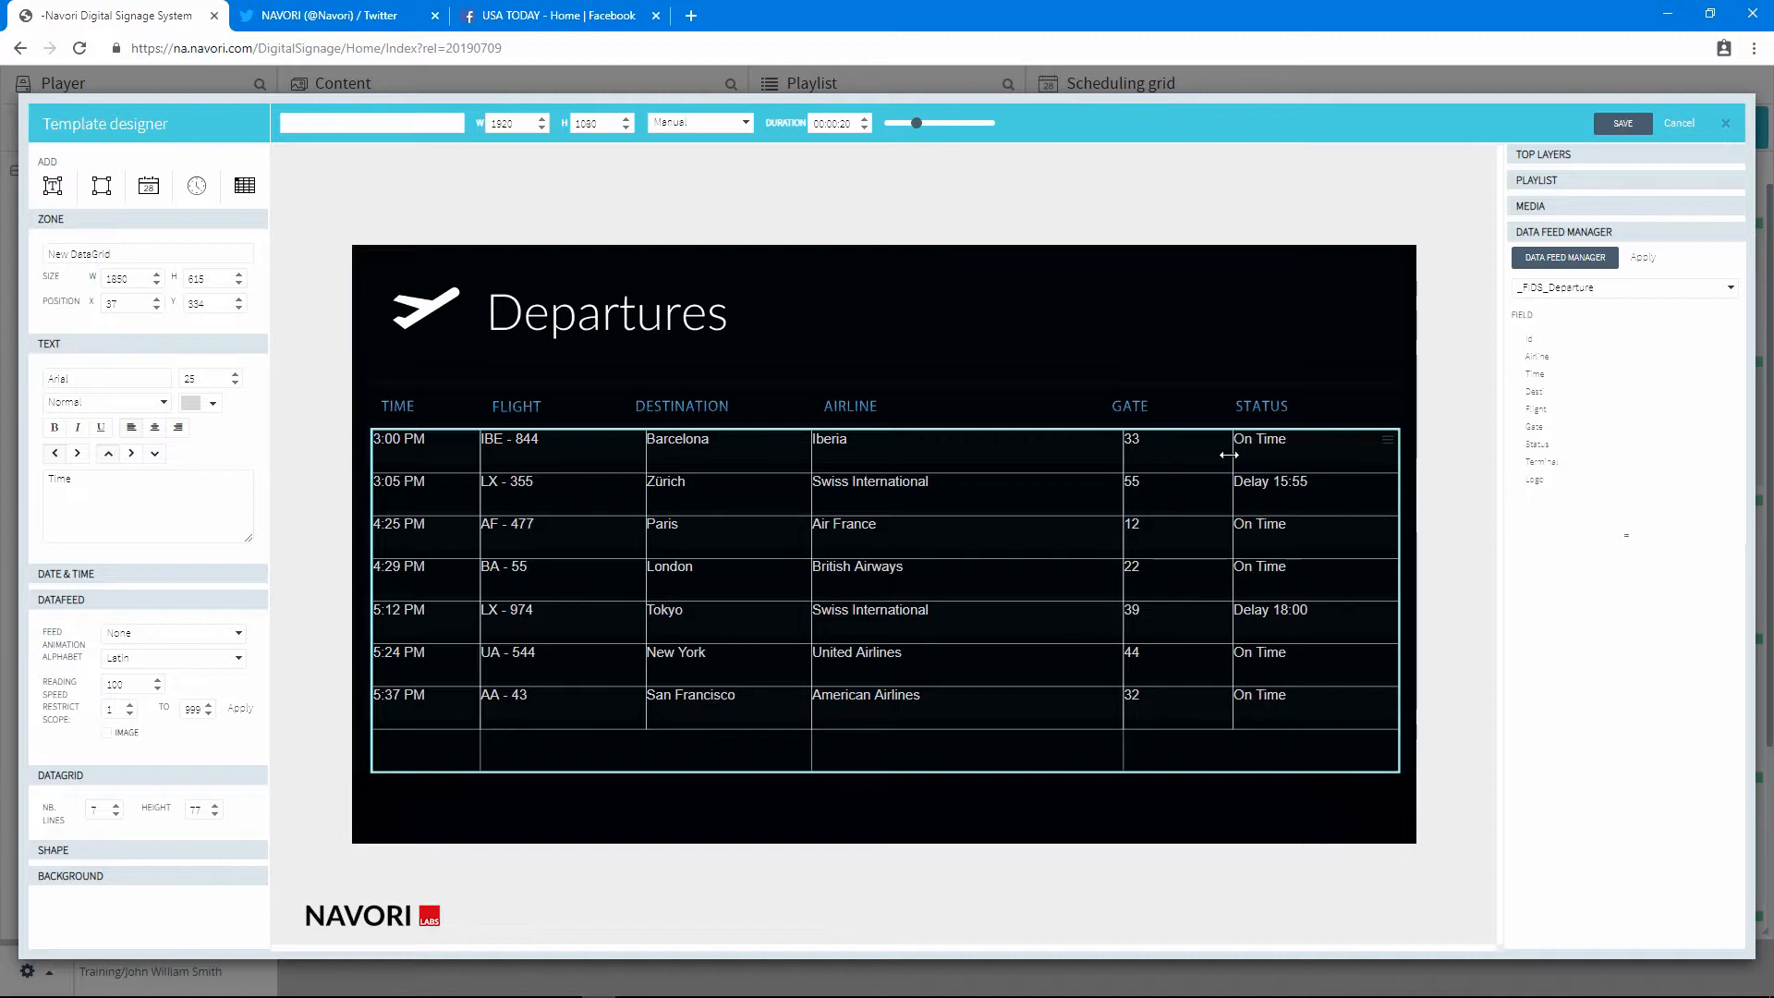
Step: Align the departures datagrid under its headings and narrow it to a width of about 1820
left_click(1386, 442)
left_click_drag(1082, 447, 1081, 444)
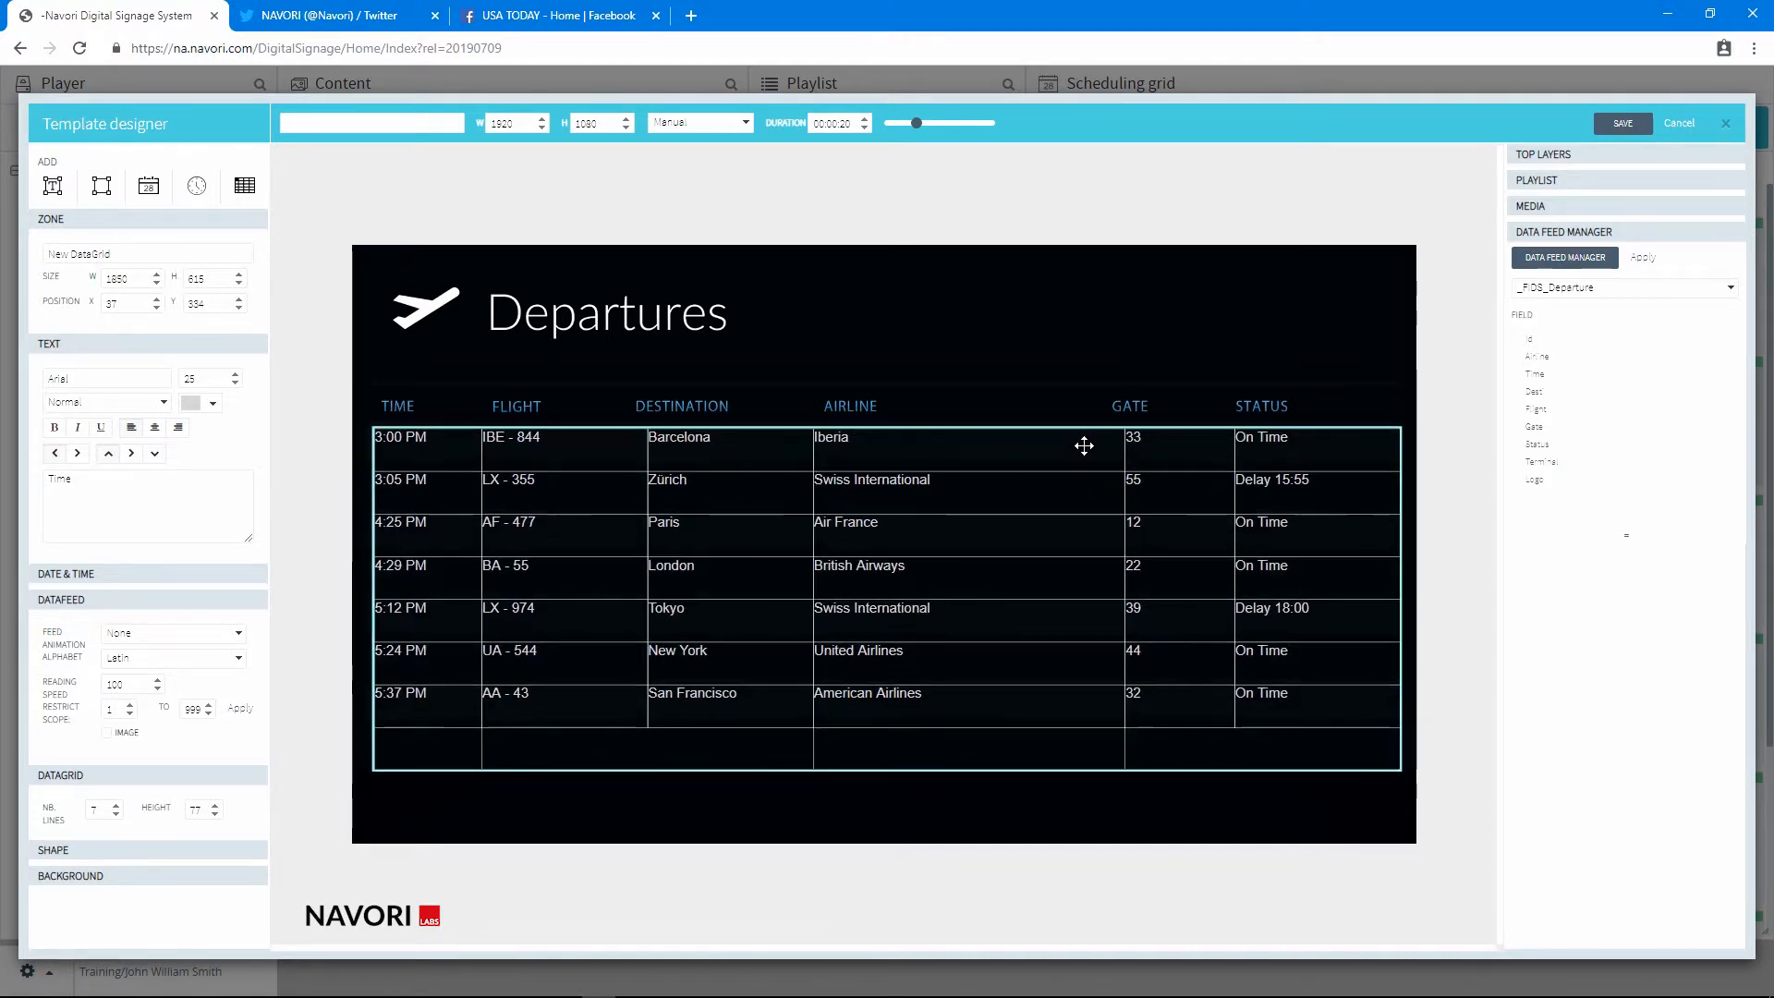
left_click_drag(1394, 556, 1327, 581)
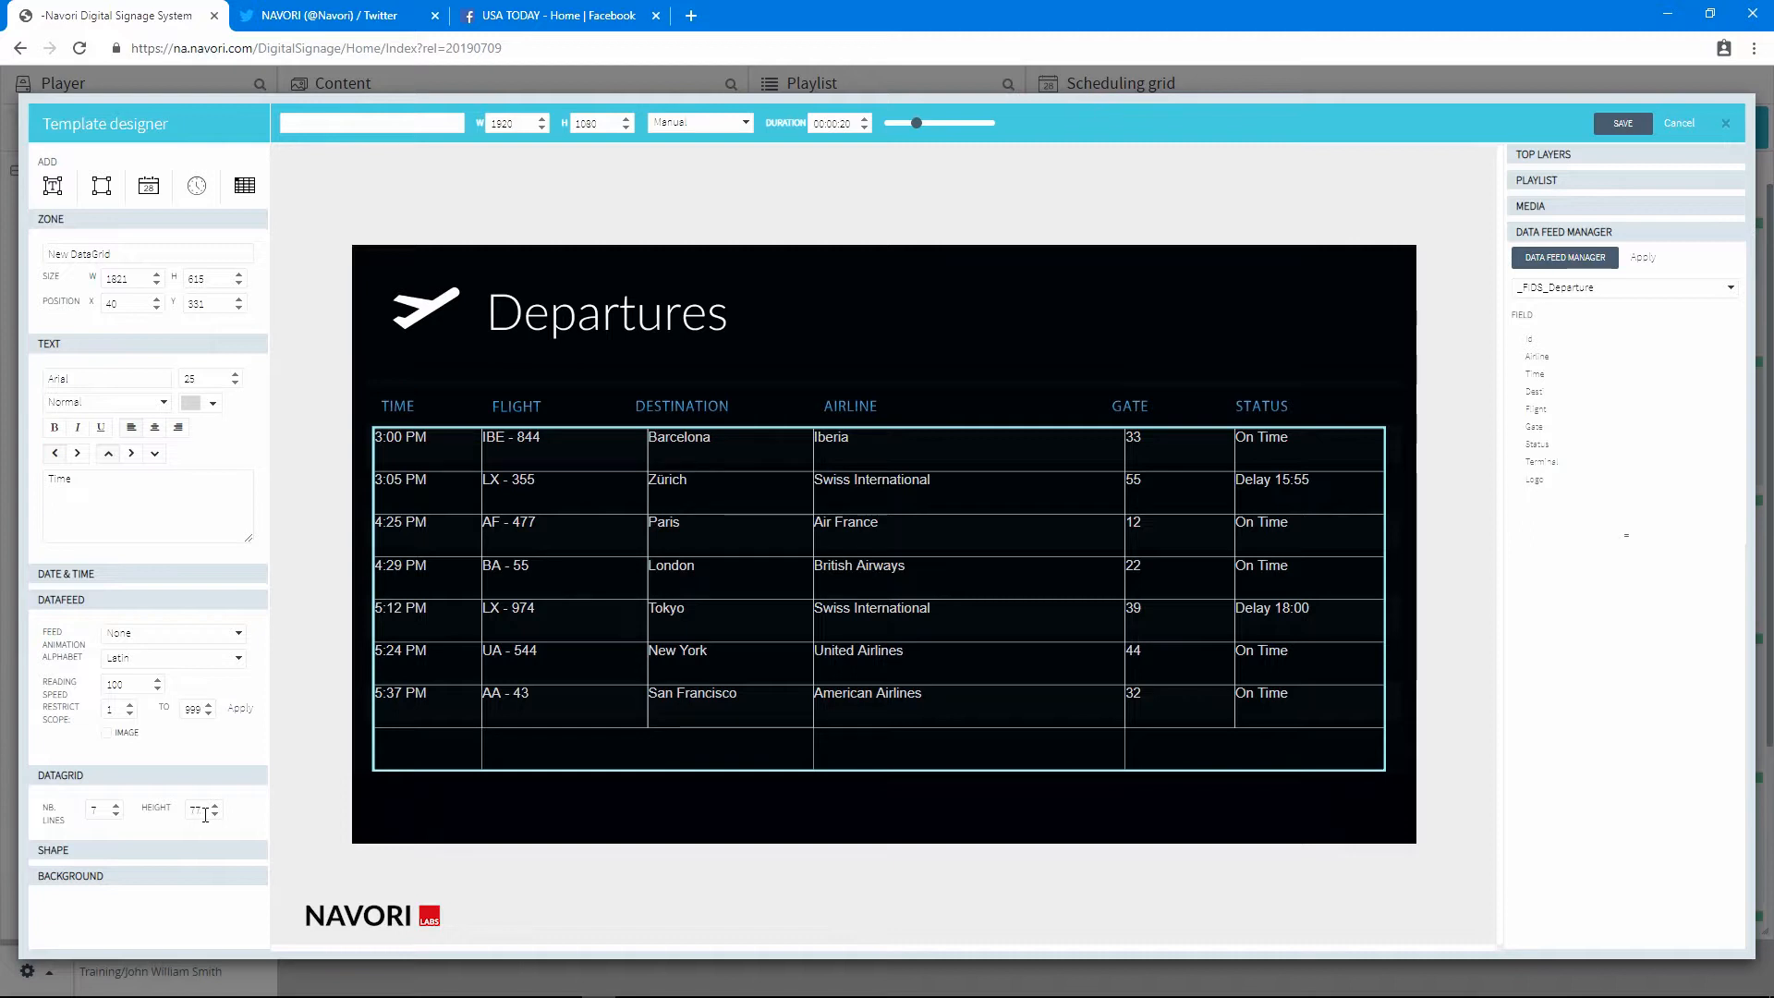
Step: Try 6 lines in the departures datagrid, and set the number of lines back to 7
left_click_drag(100, 810, 77, 816)
type("6")
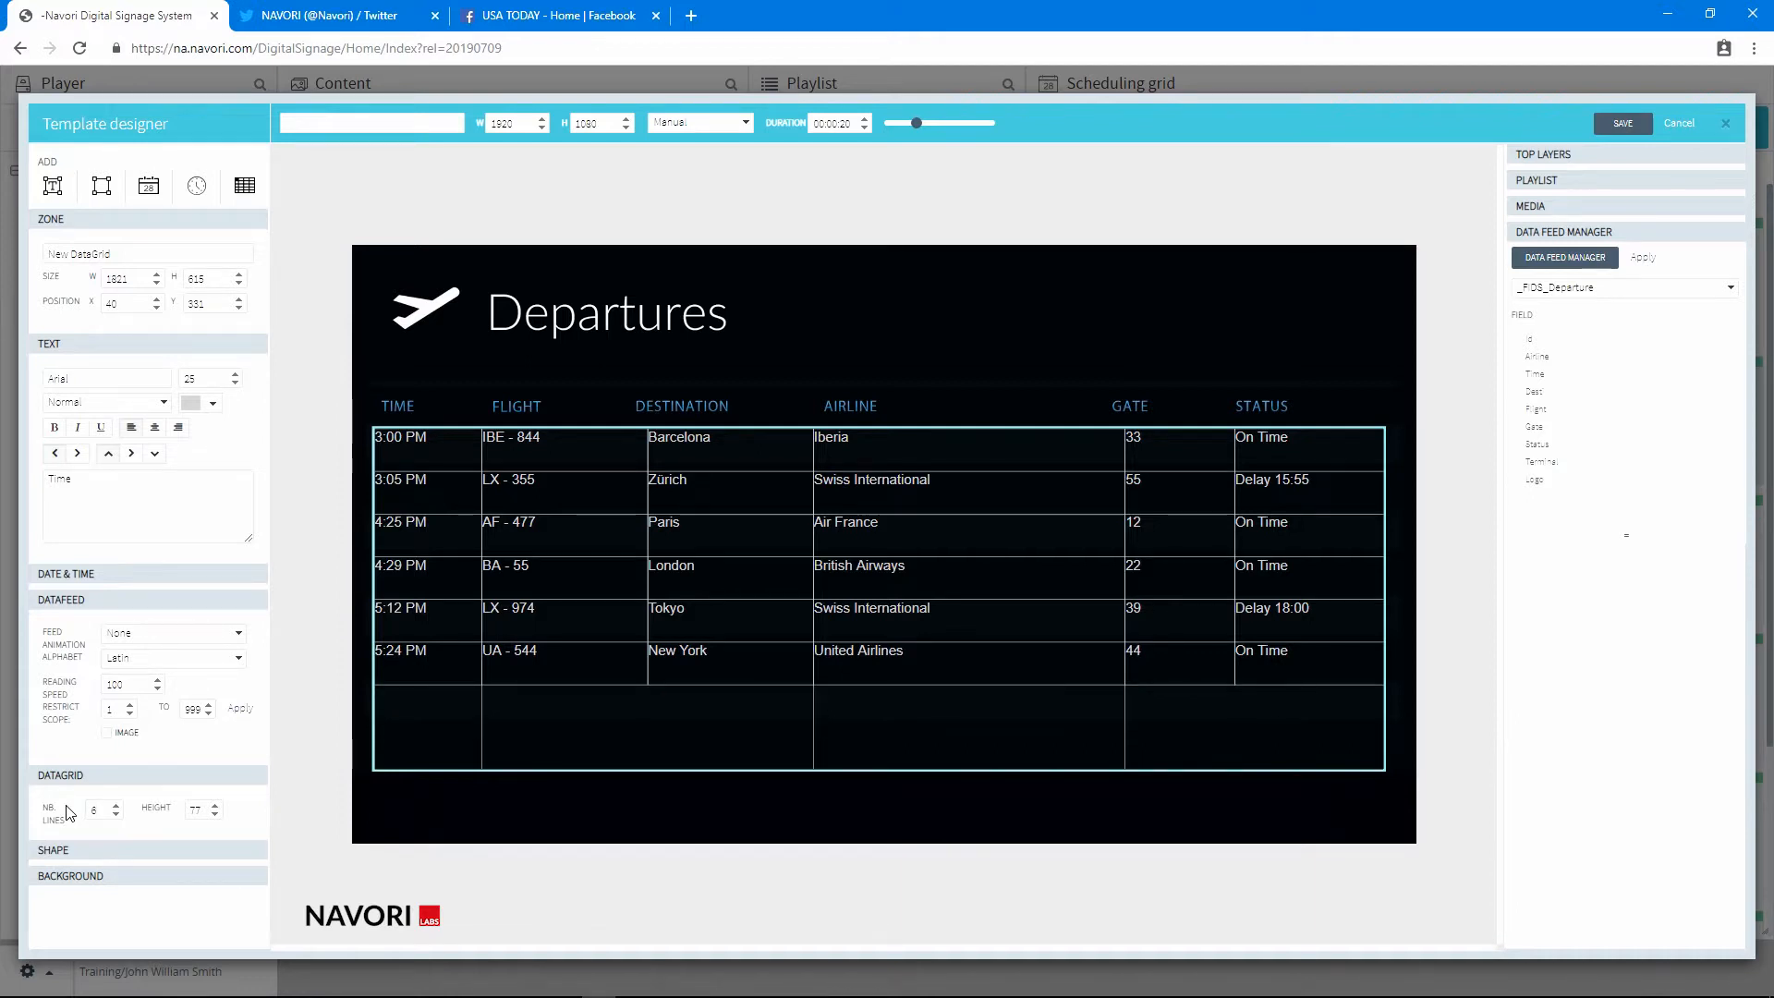
left_click_drag(102, 810, 85, 813)
type("7")
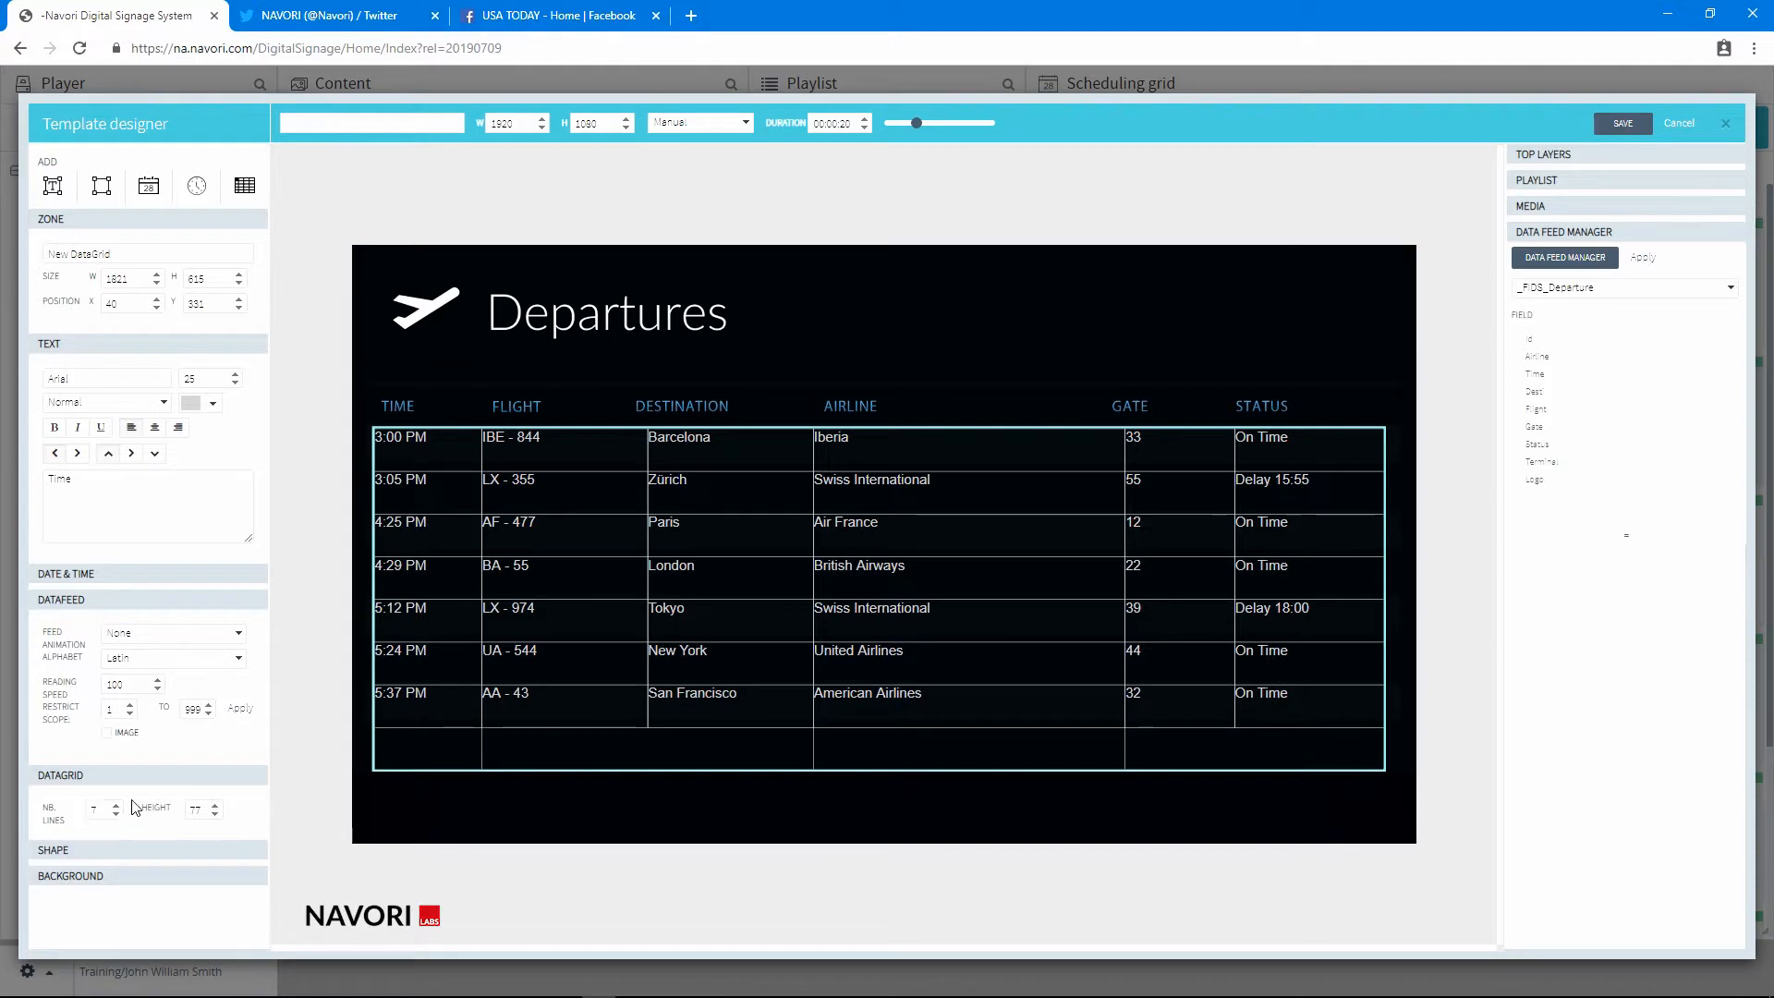
Step: Try increasing the line height of the departures datagrid, and set the height back to 77
left_click(216, 806)
left_click(216, 806)
left_click(216, 806)
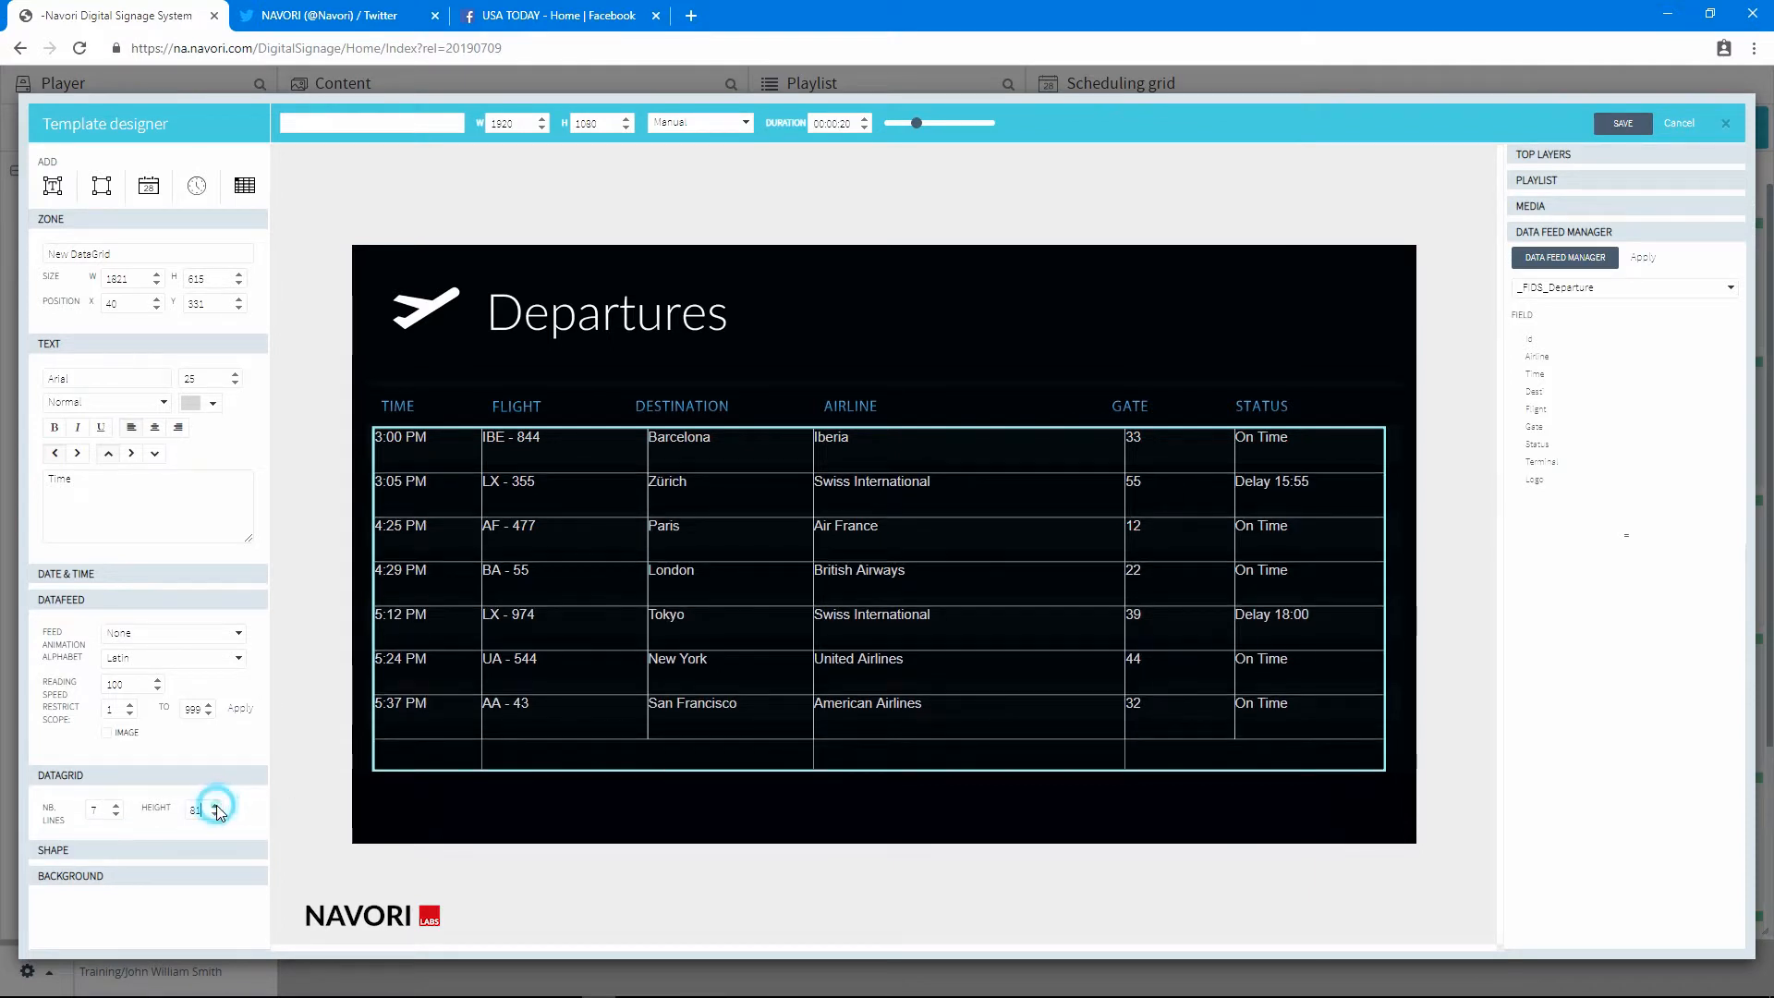
left_click(216, 806)
left_click(217, 805)
left_click(216, 806)
left_click(216, 805)
left_click(216, 806)
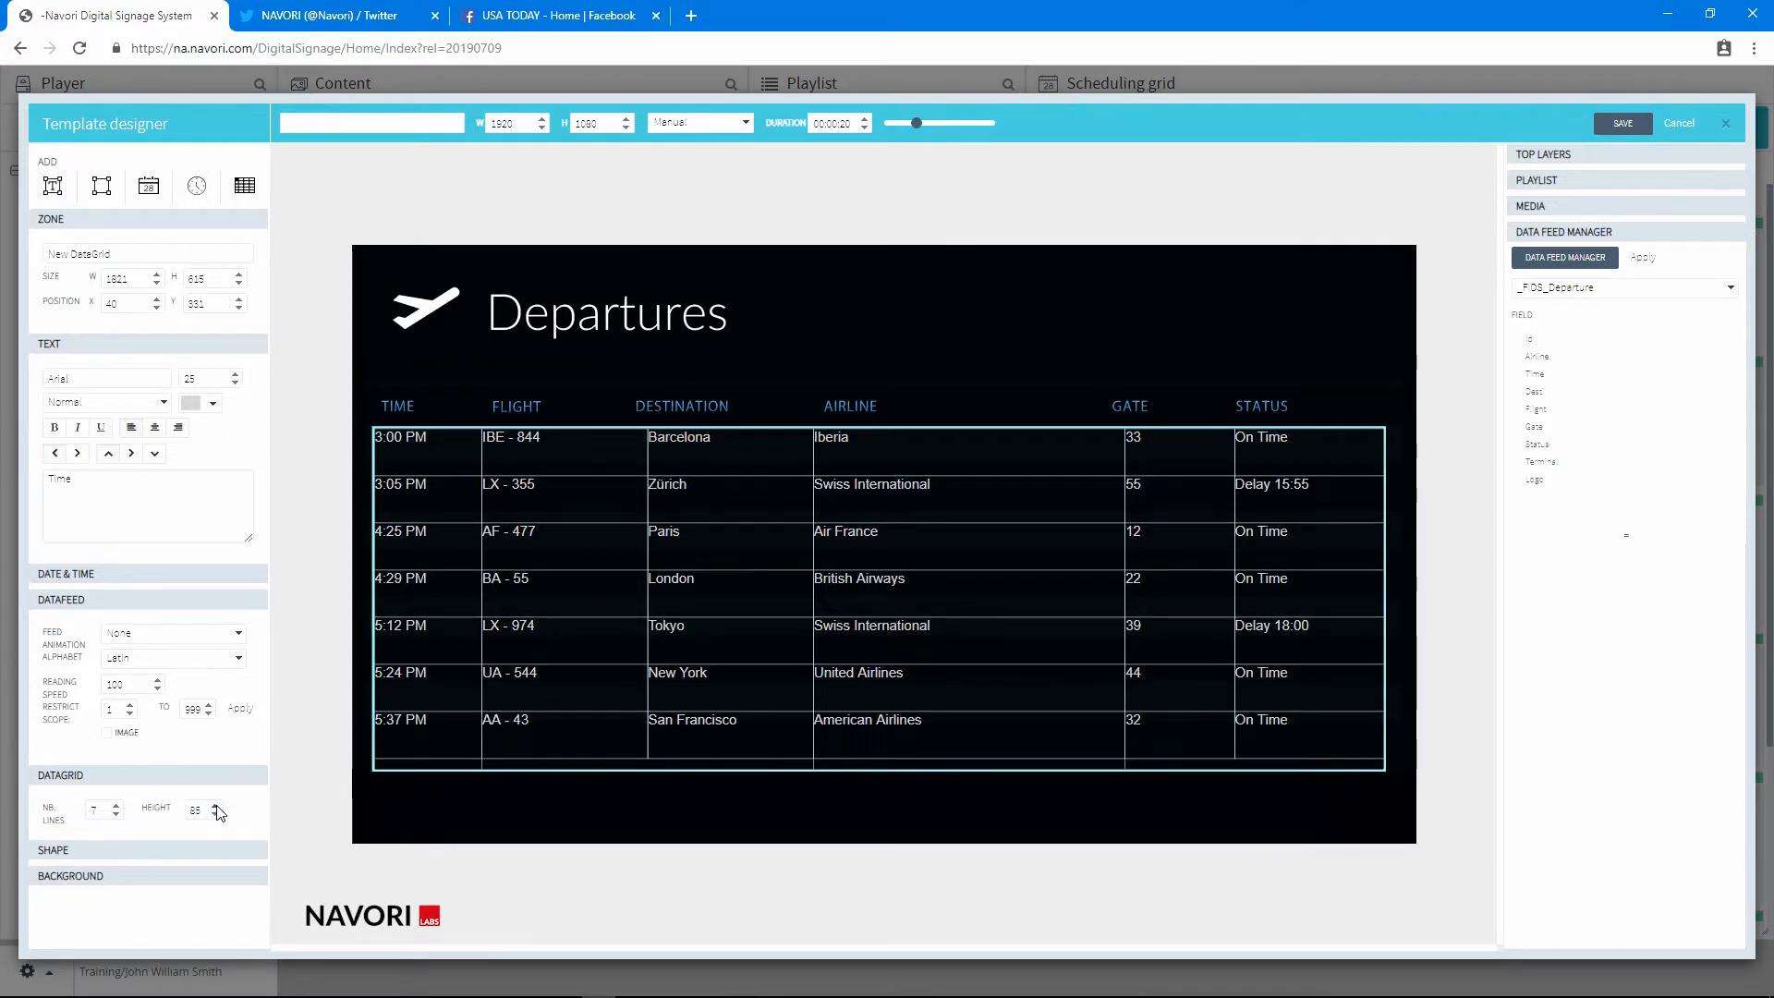
left_click(216, 806)
left_click(216, 805)
left_click(216, 806)
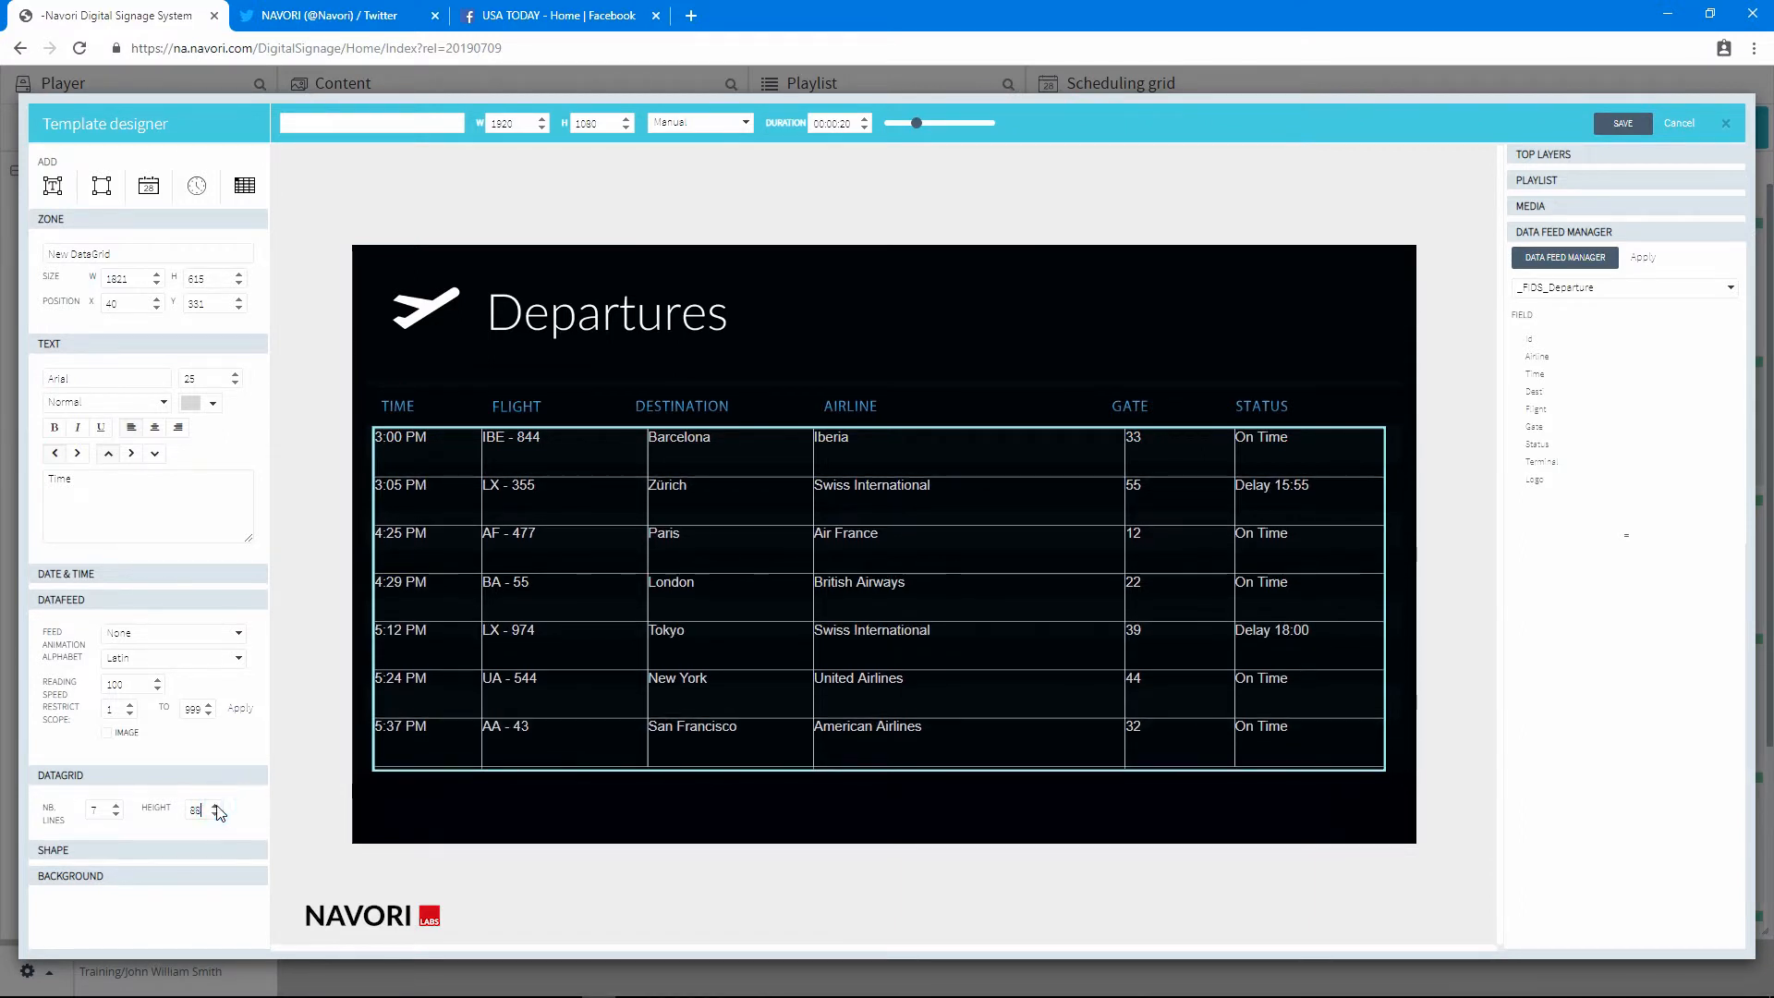
left_click(216, 806)
left_click(216, 806)
left_click(216, 805)
left_click(216, 806)
left_click(216, 806)
left_click(216, 806)
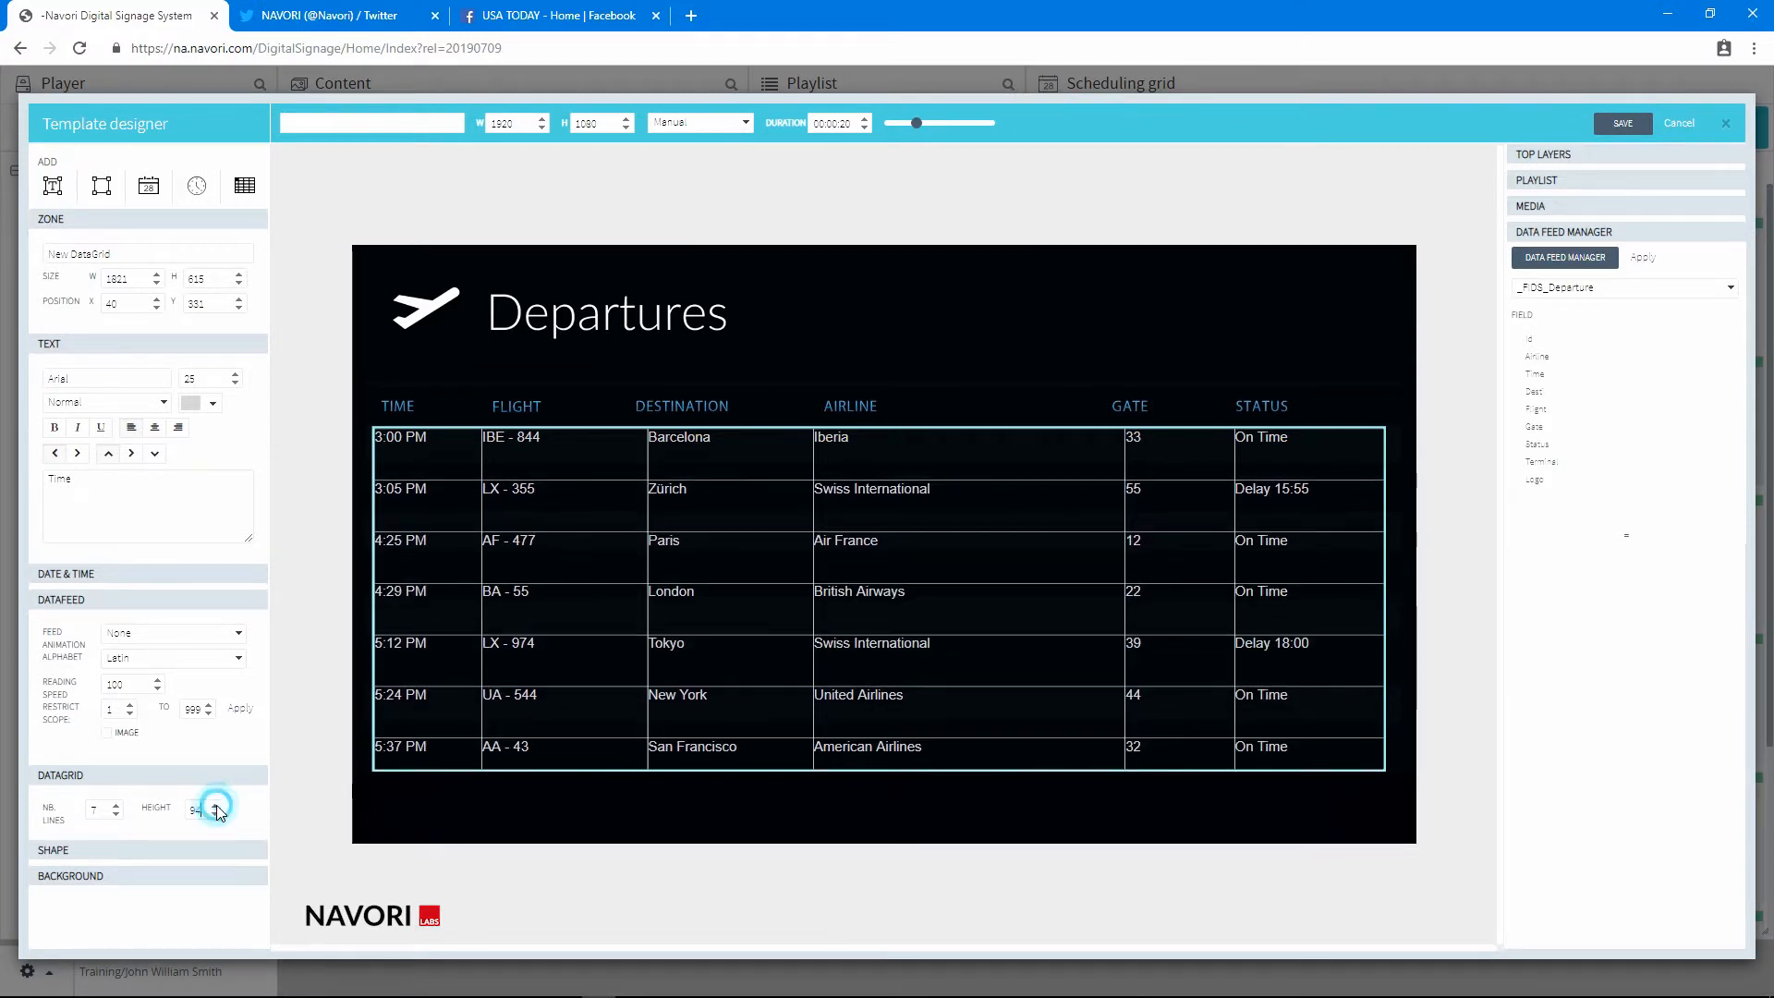
left_click(216, 805)
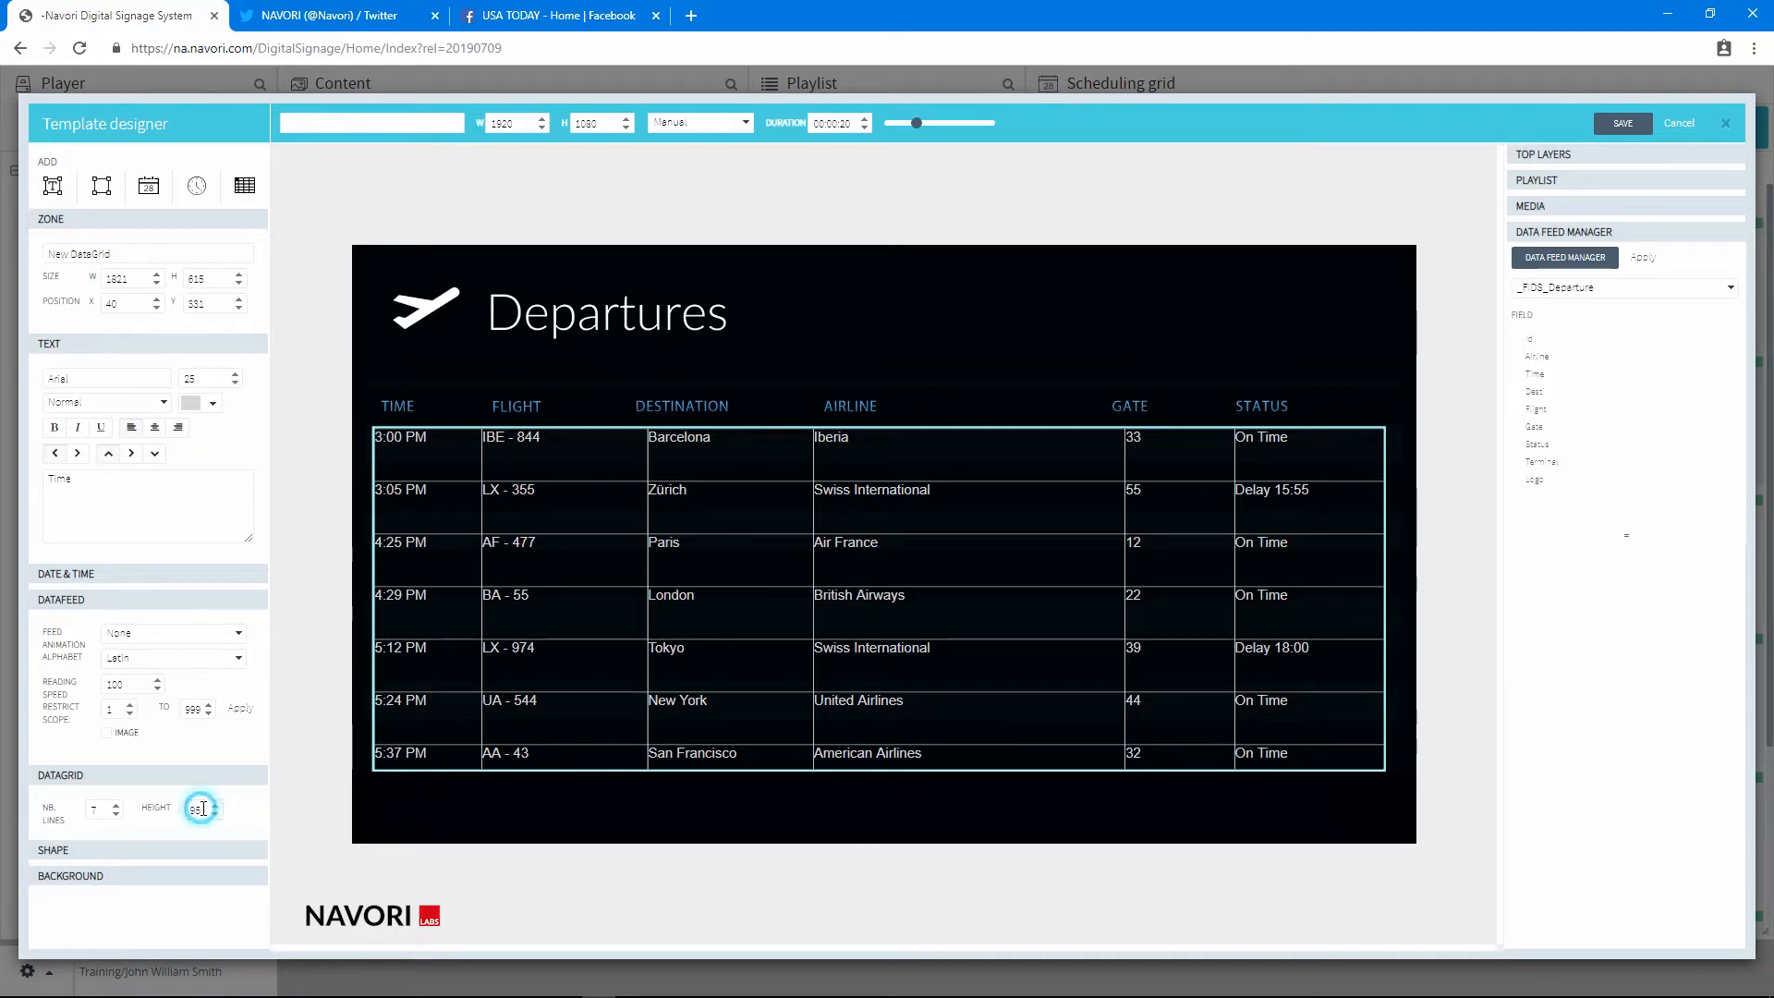
left_click_drag(204, 810, 179, 812)
type("77")
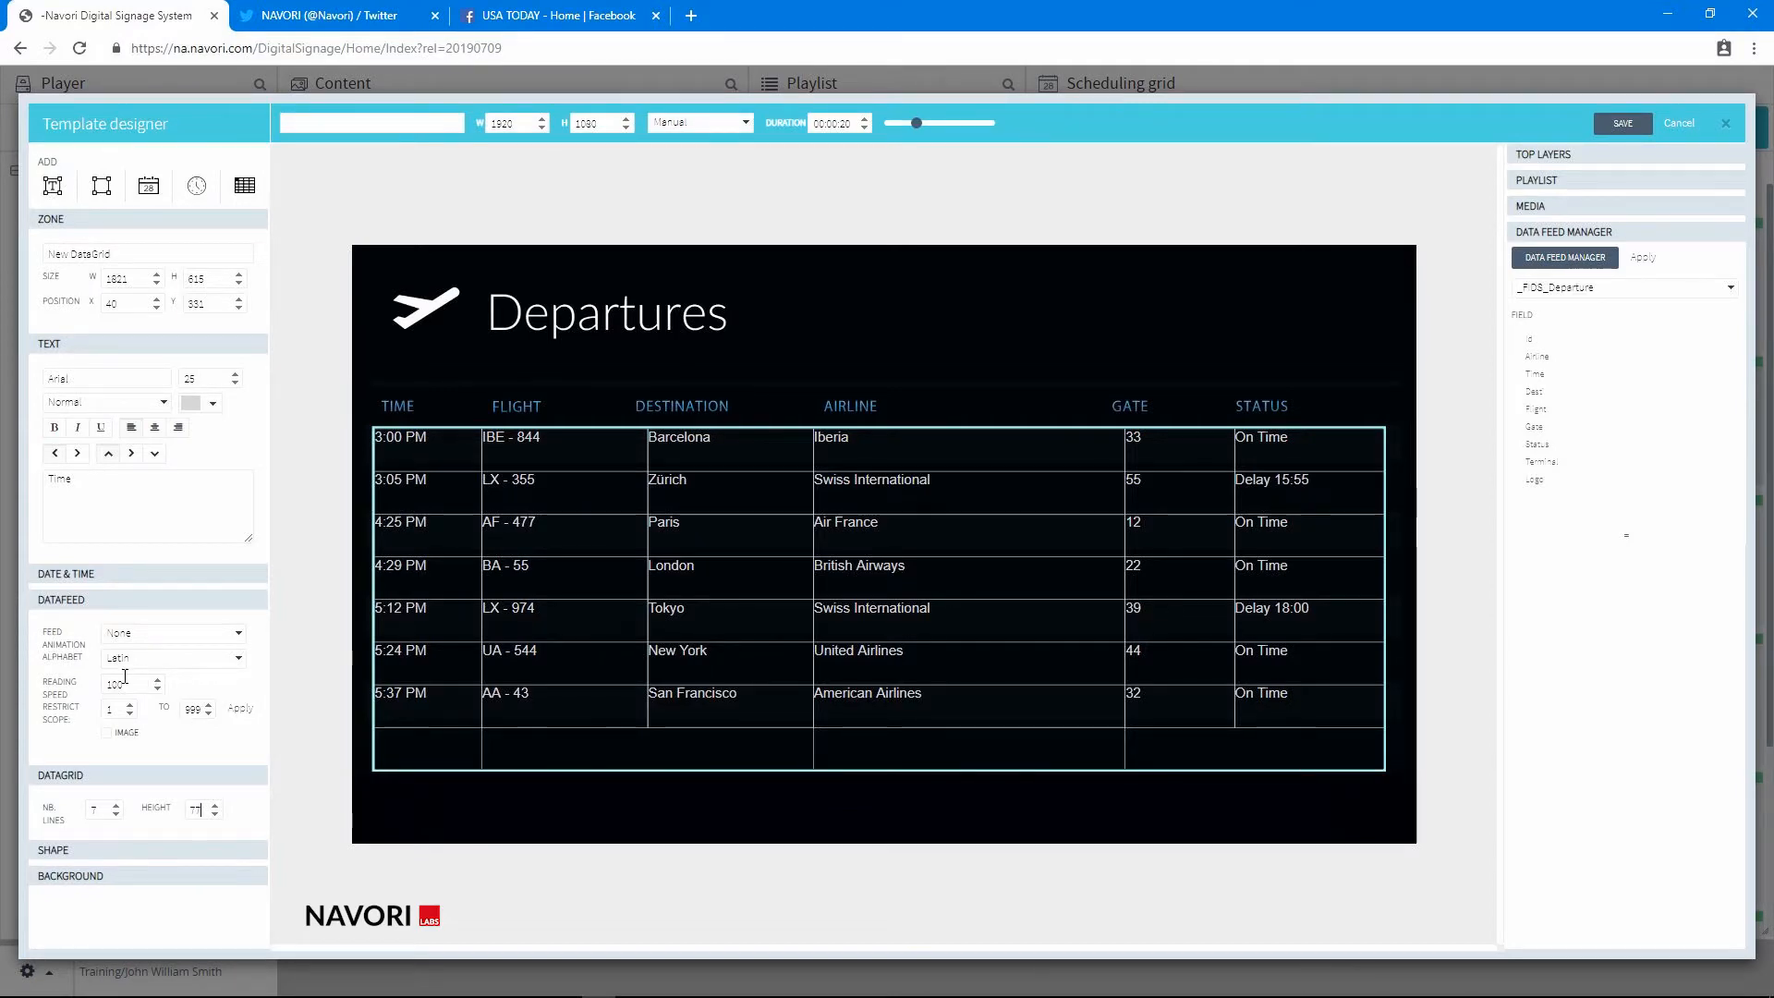
Step: Set the feed animation of the departures datagrid to Fade
left_click(165, 634)
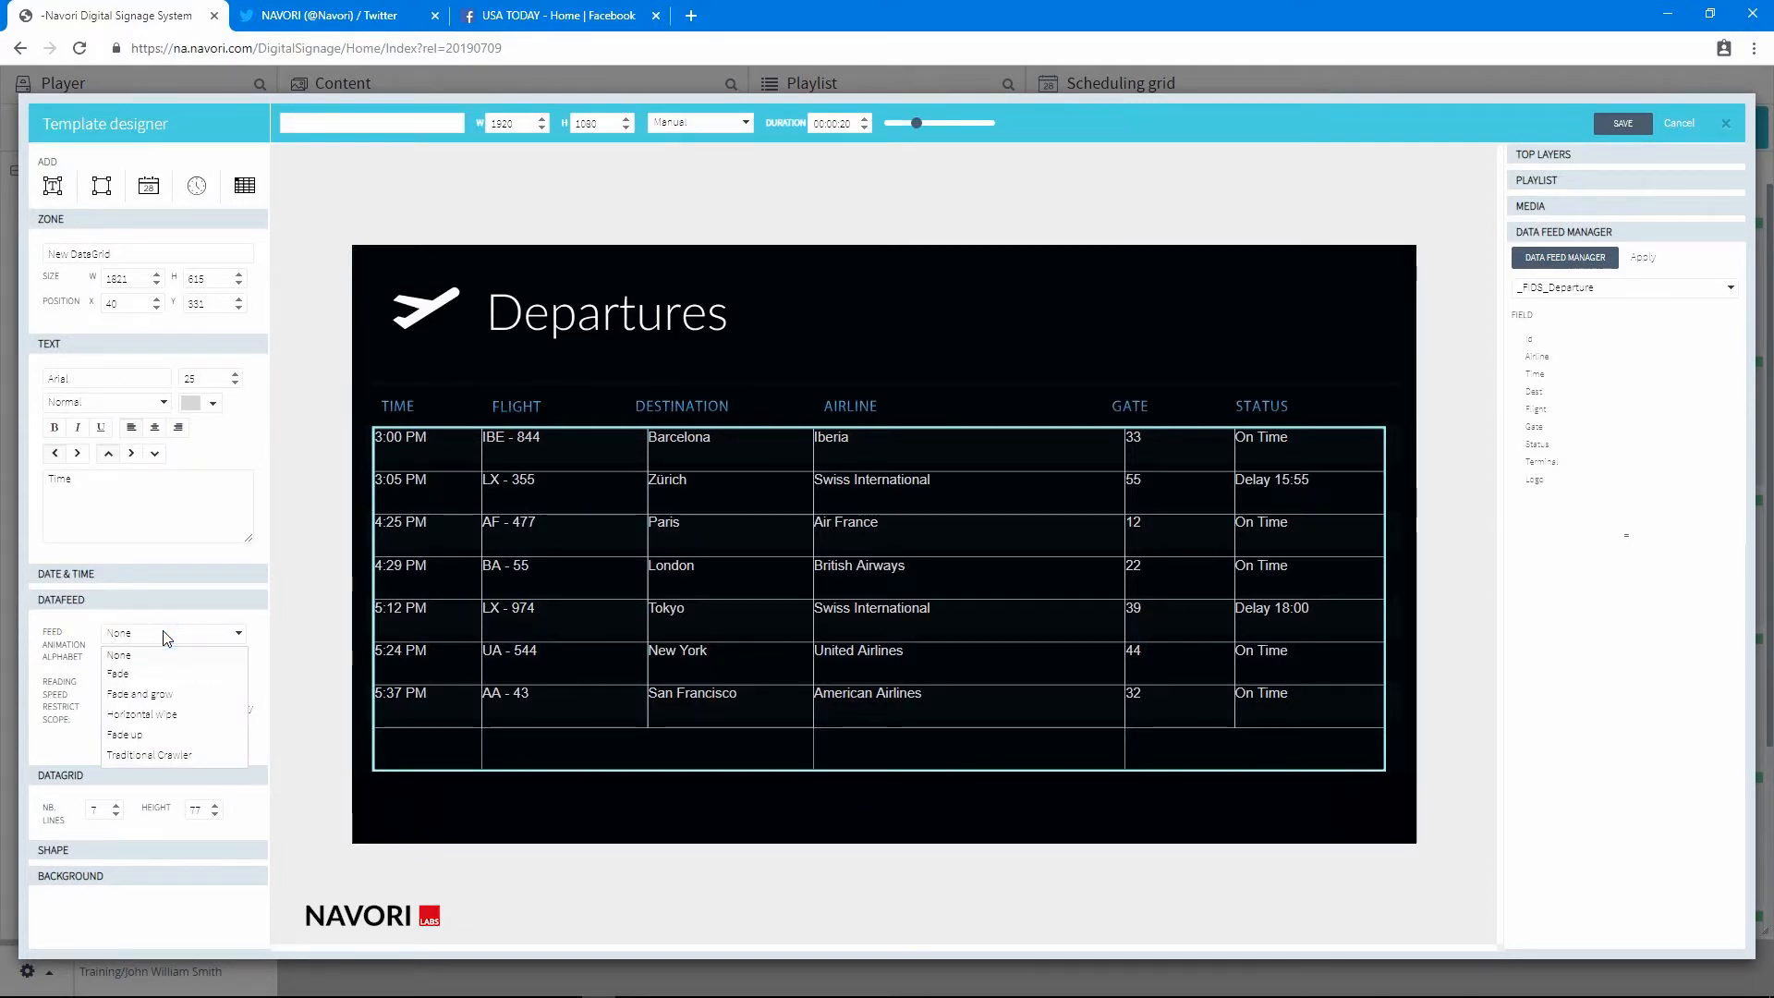
left_click(155, 676)
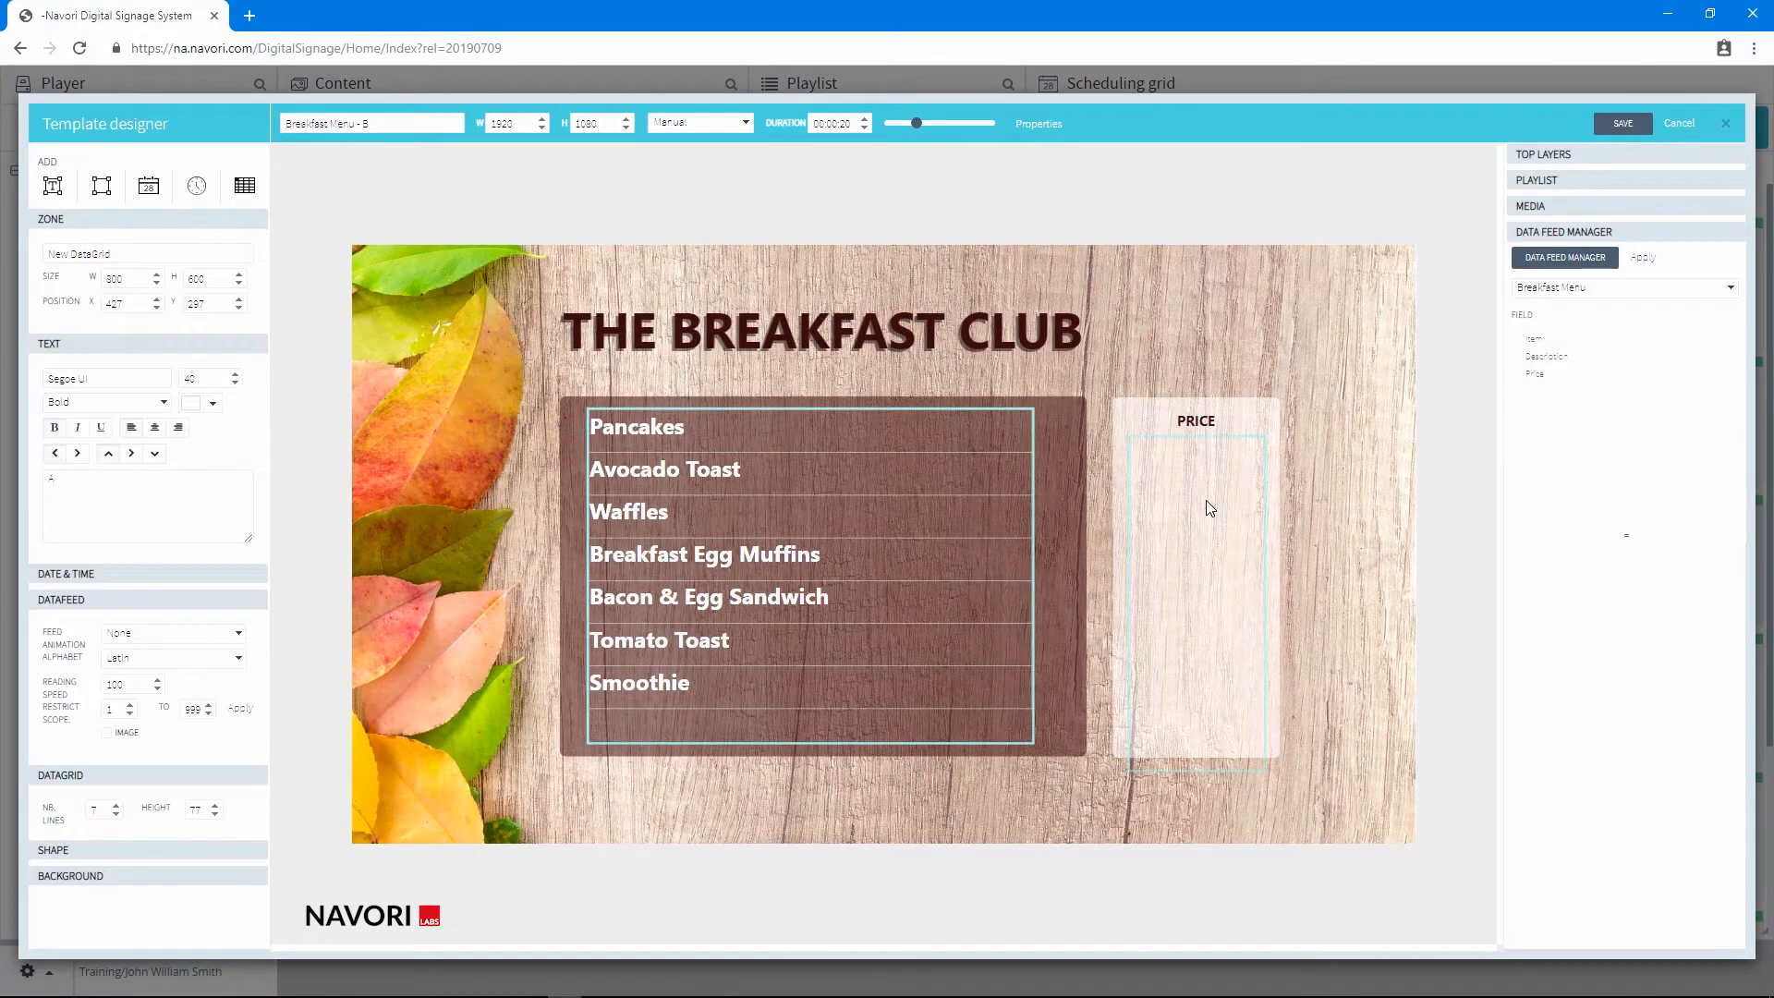
Step: Add the Breakfast Menu feed's Price field to the empty datagrid under the Price heading
left_click(1208, 507)
left_click_drag(1561, 379, 1191, 528)
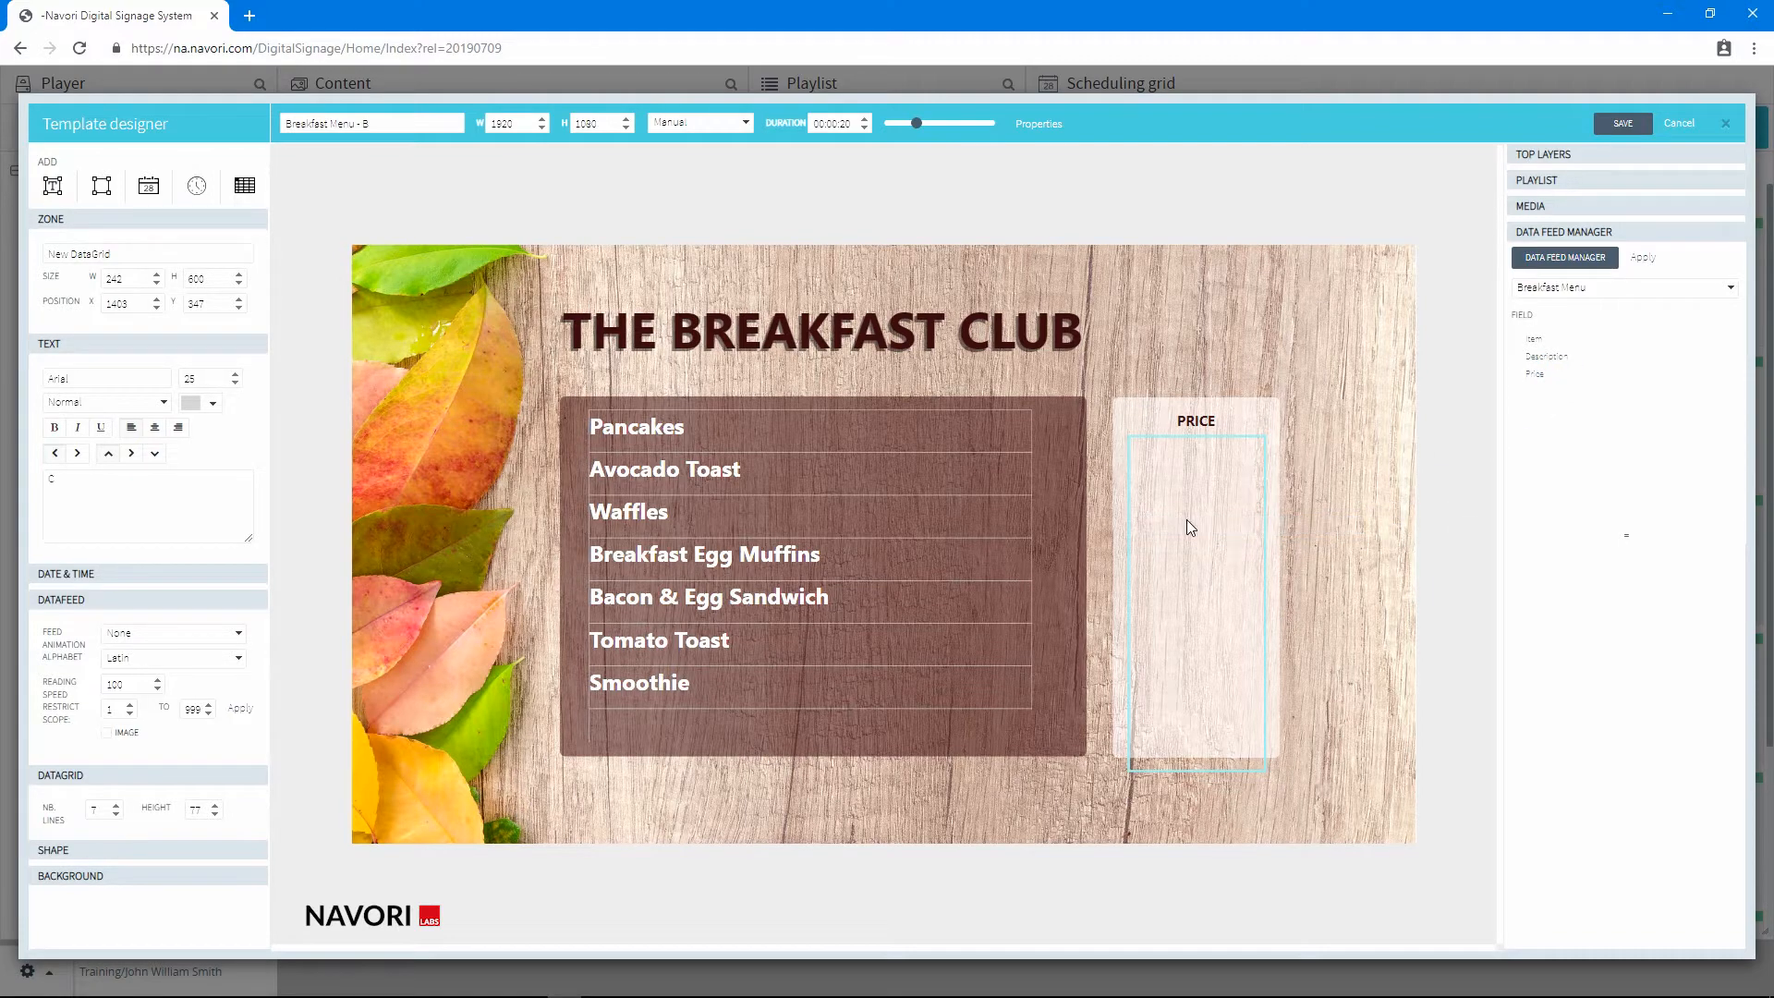
left_click(1191, 527)
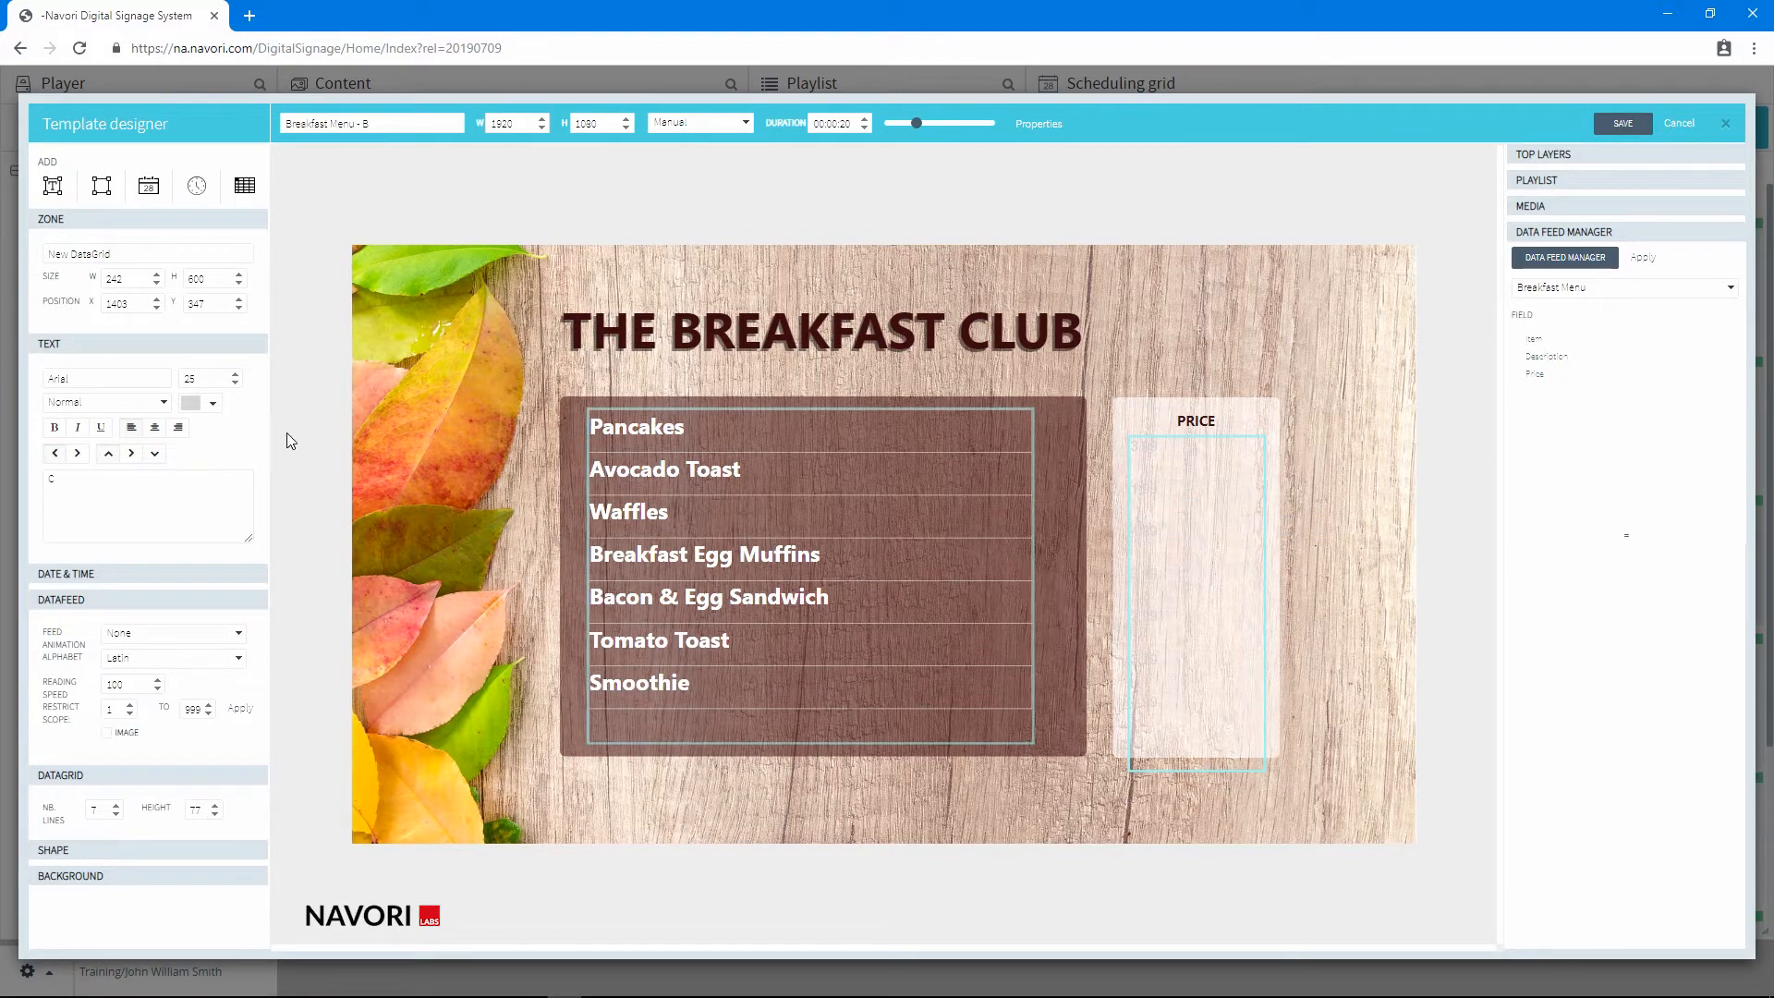
Step: Set the price datagrid's font to Segoe UI at size 40
left_click(88, 379)
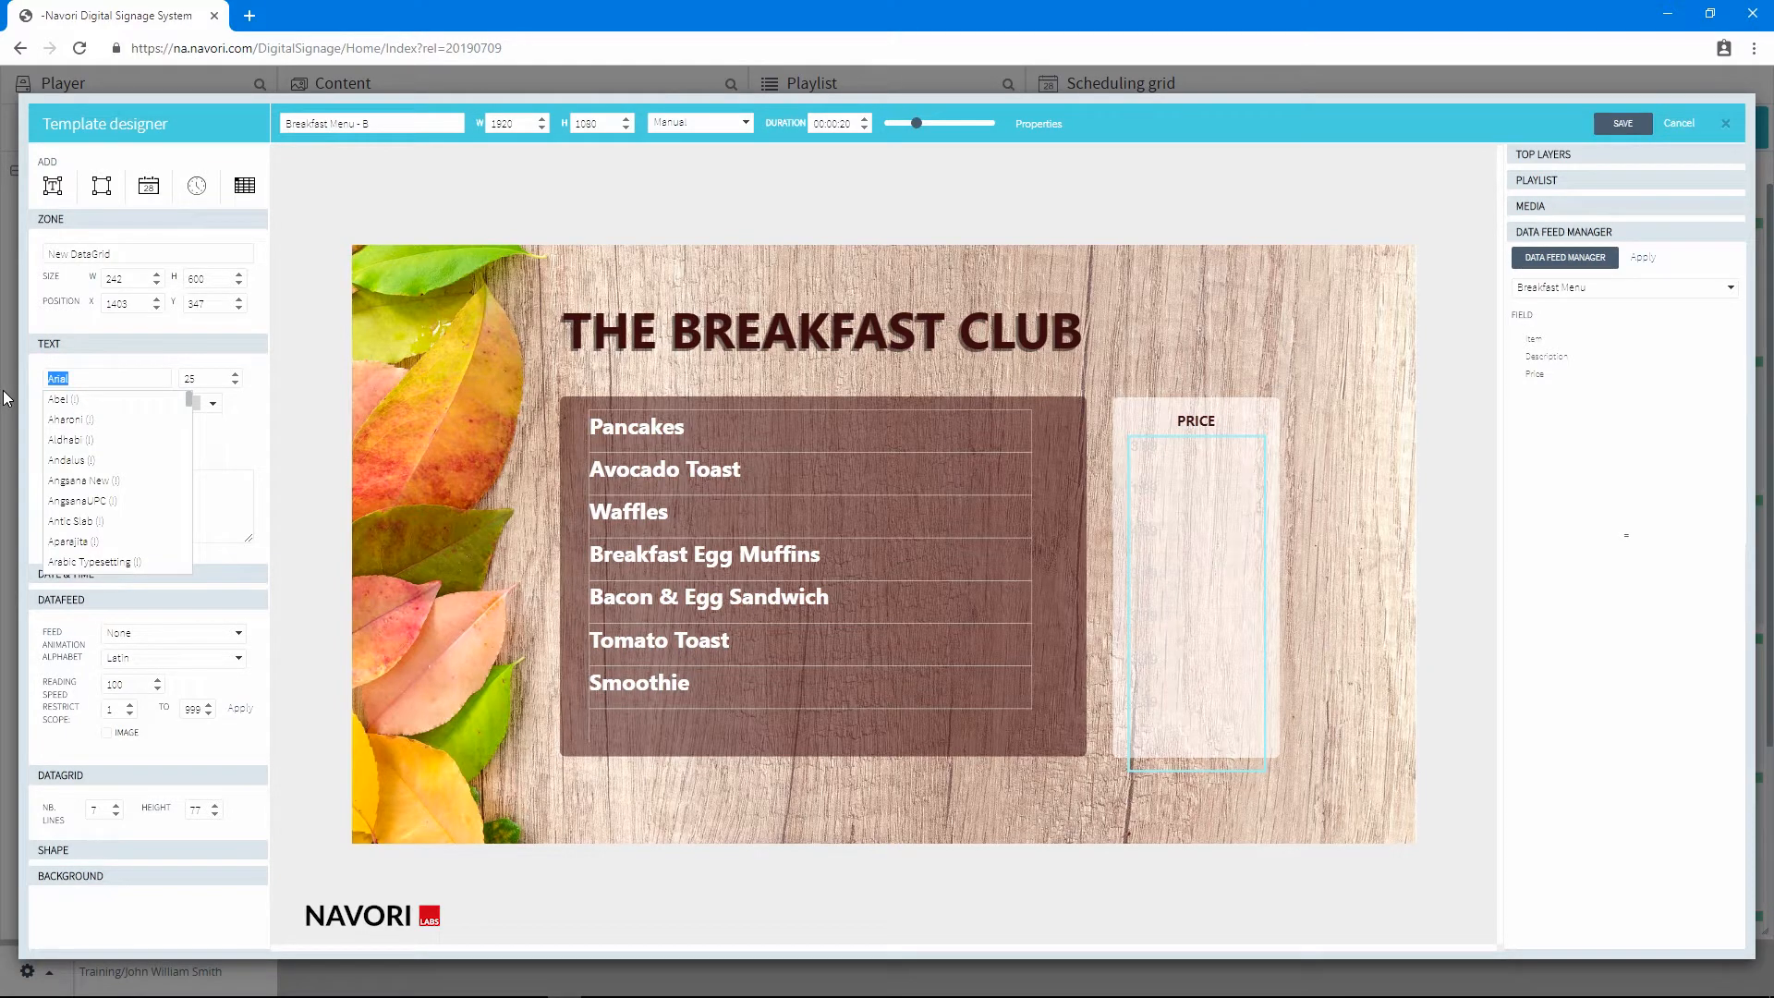
type("Seg")
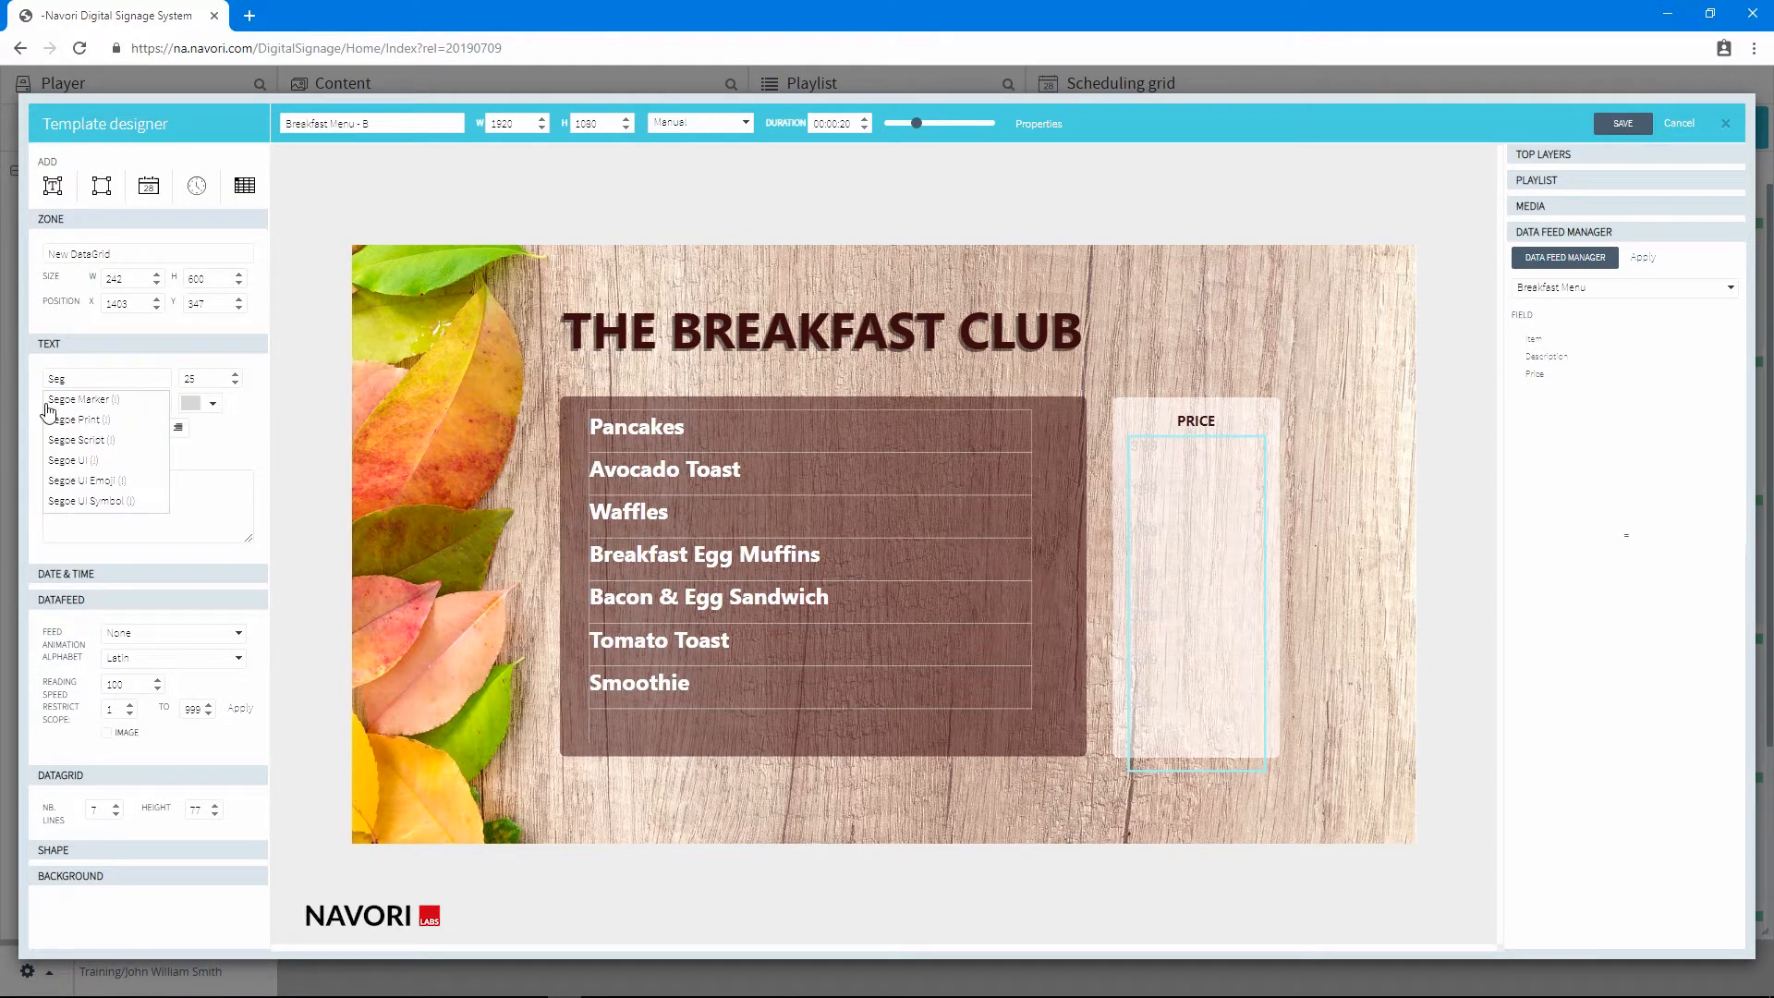
left_click(69, 460)
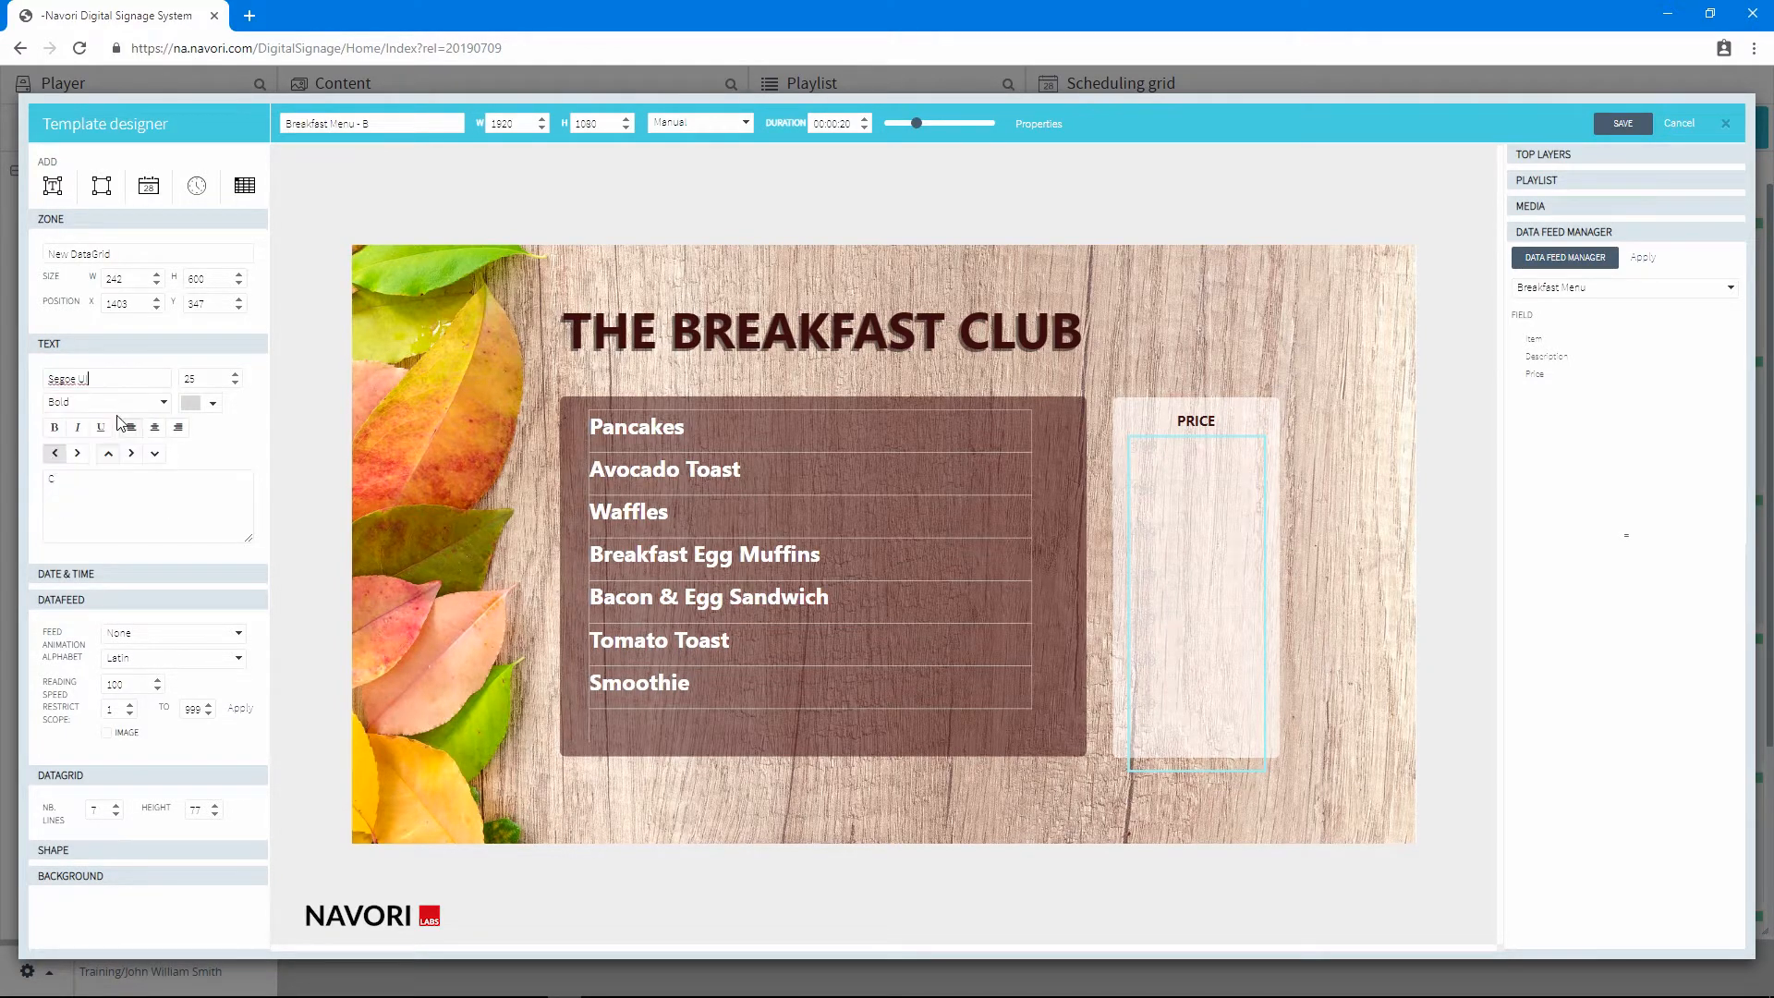
double_click(202, 382)
Step: Make the price text black (#000000), bold and right-aligned
left_click(195, 404)
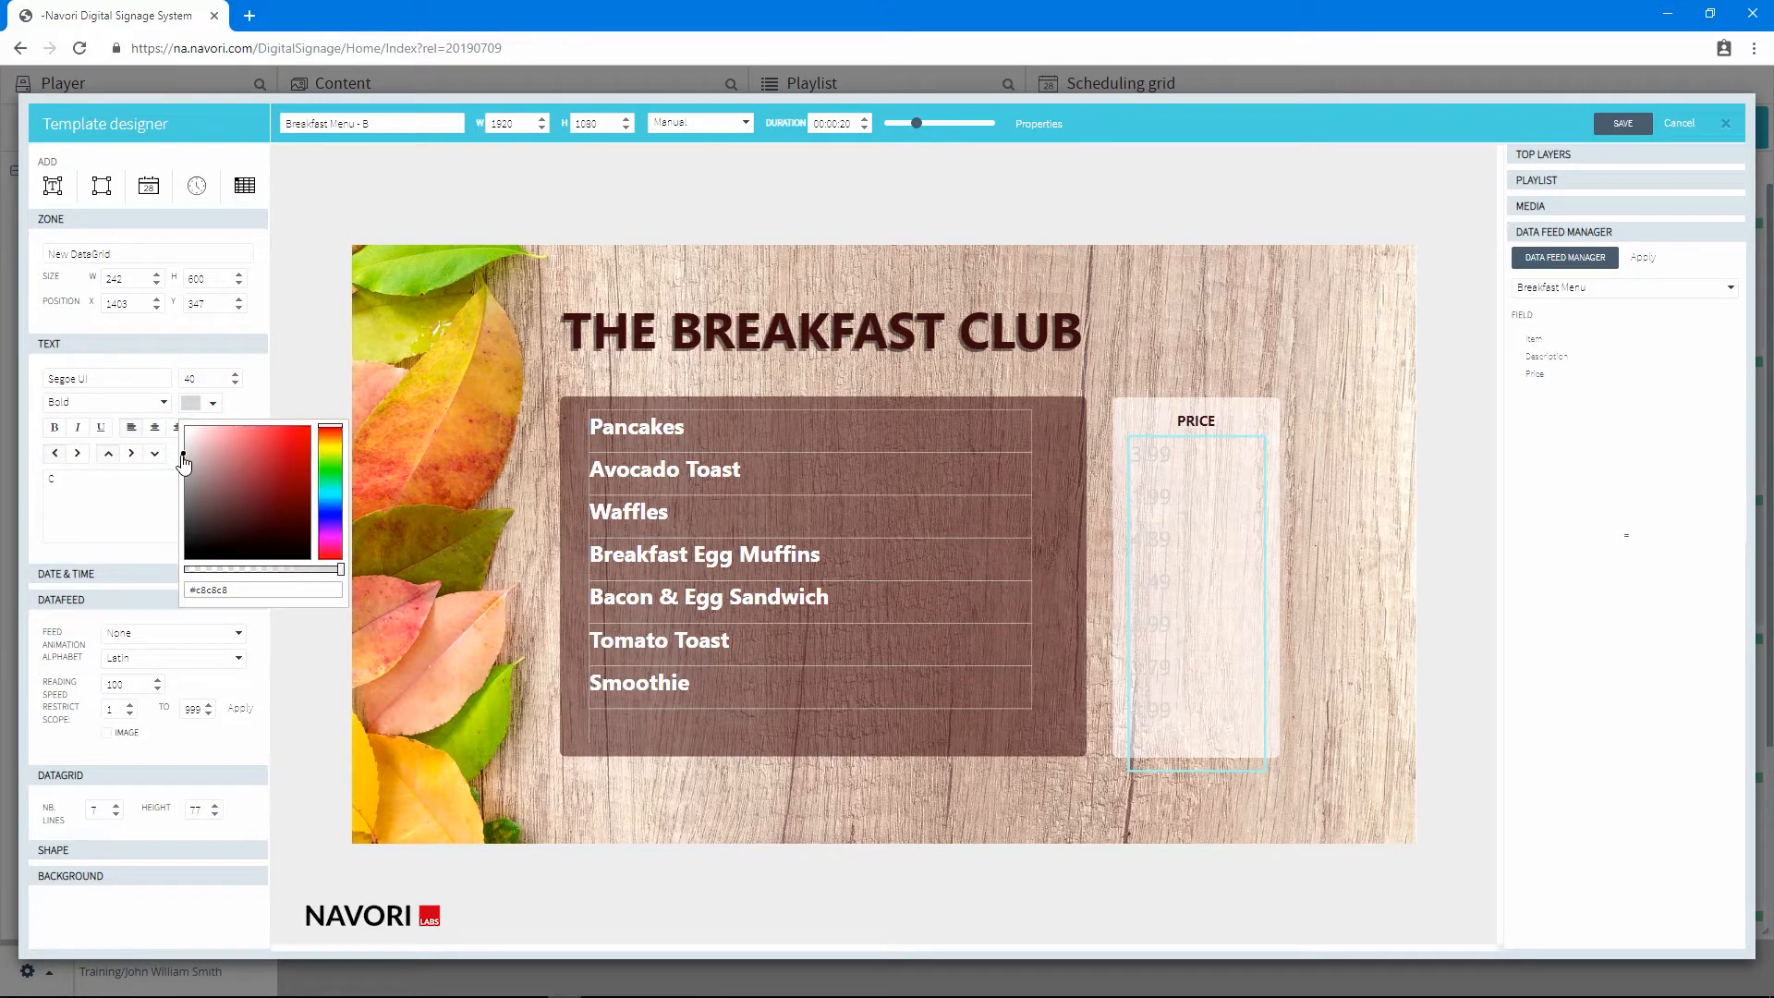
left_click_drag(182, 455, 182, 591)
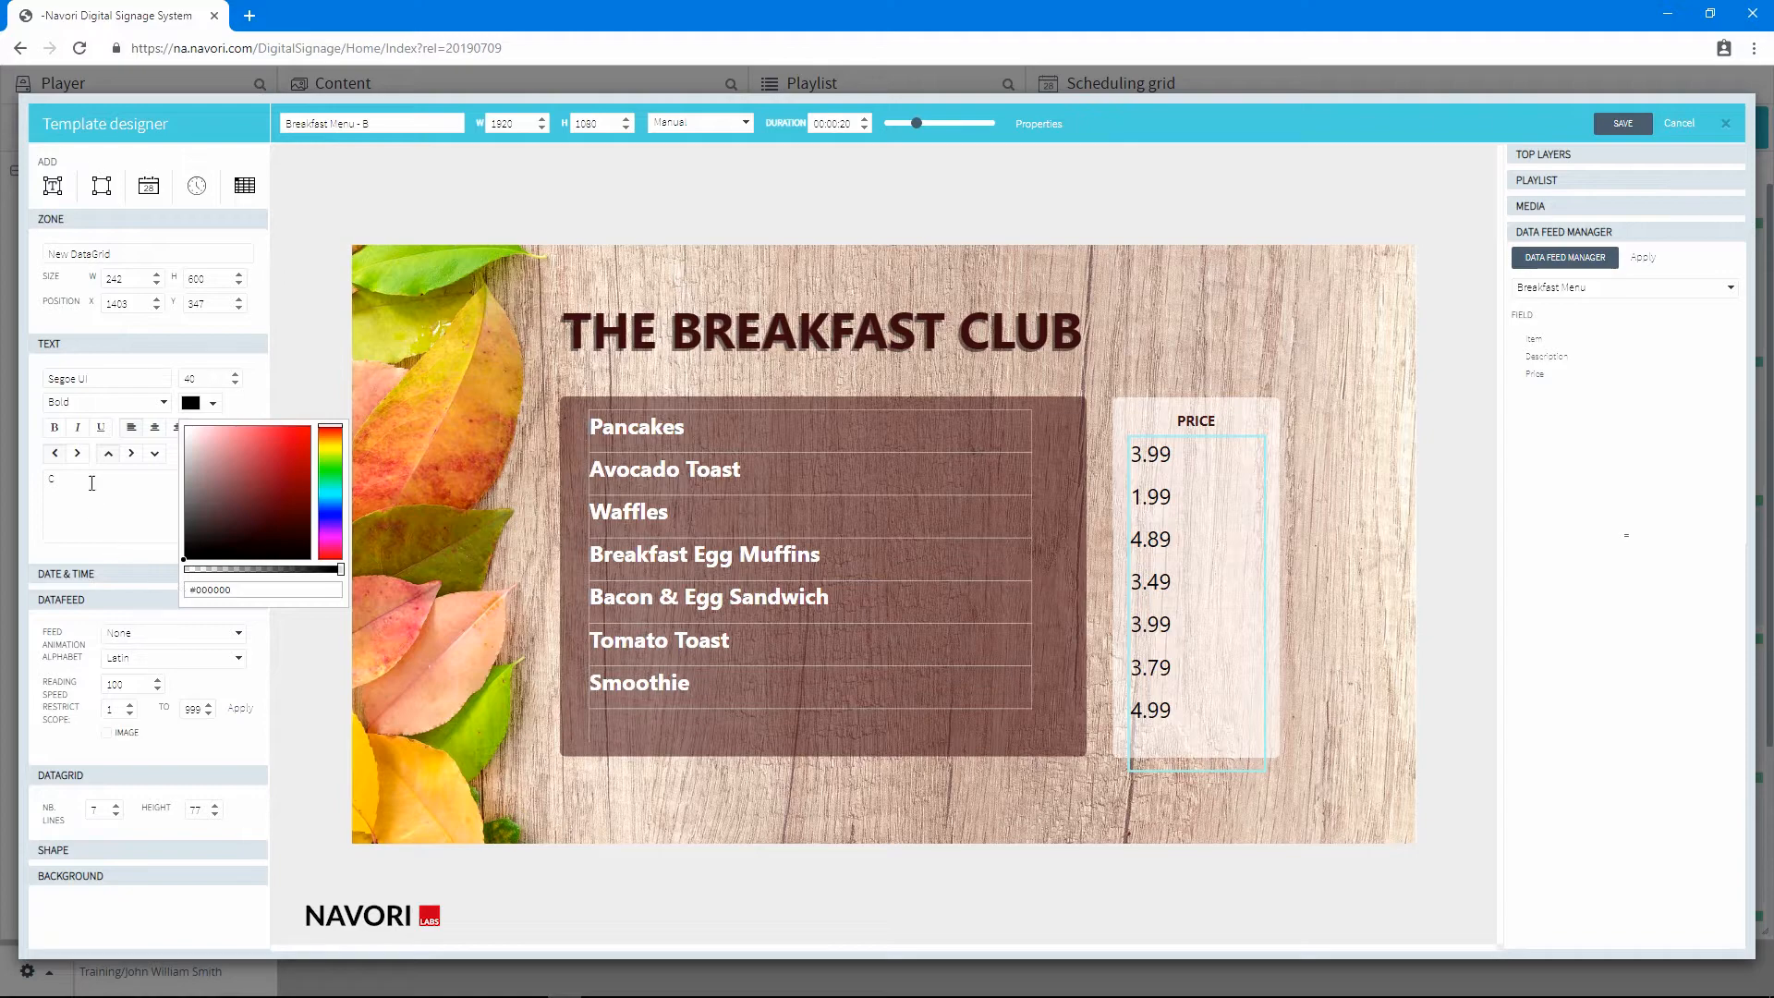
left_click(54, 426)
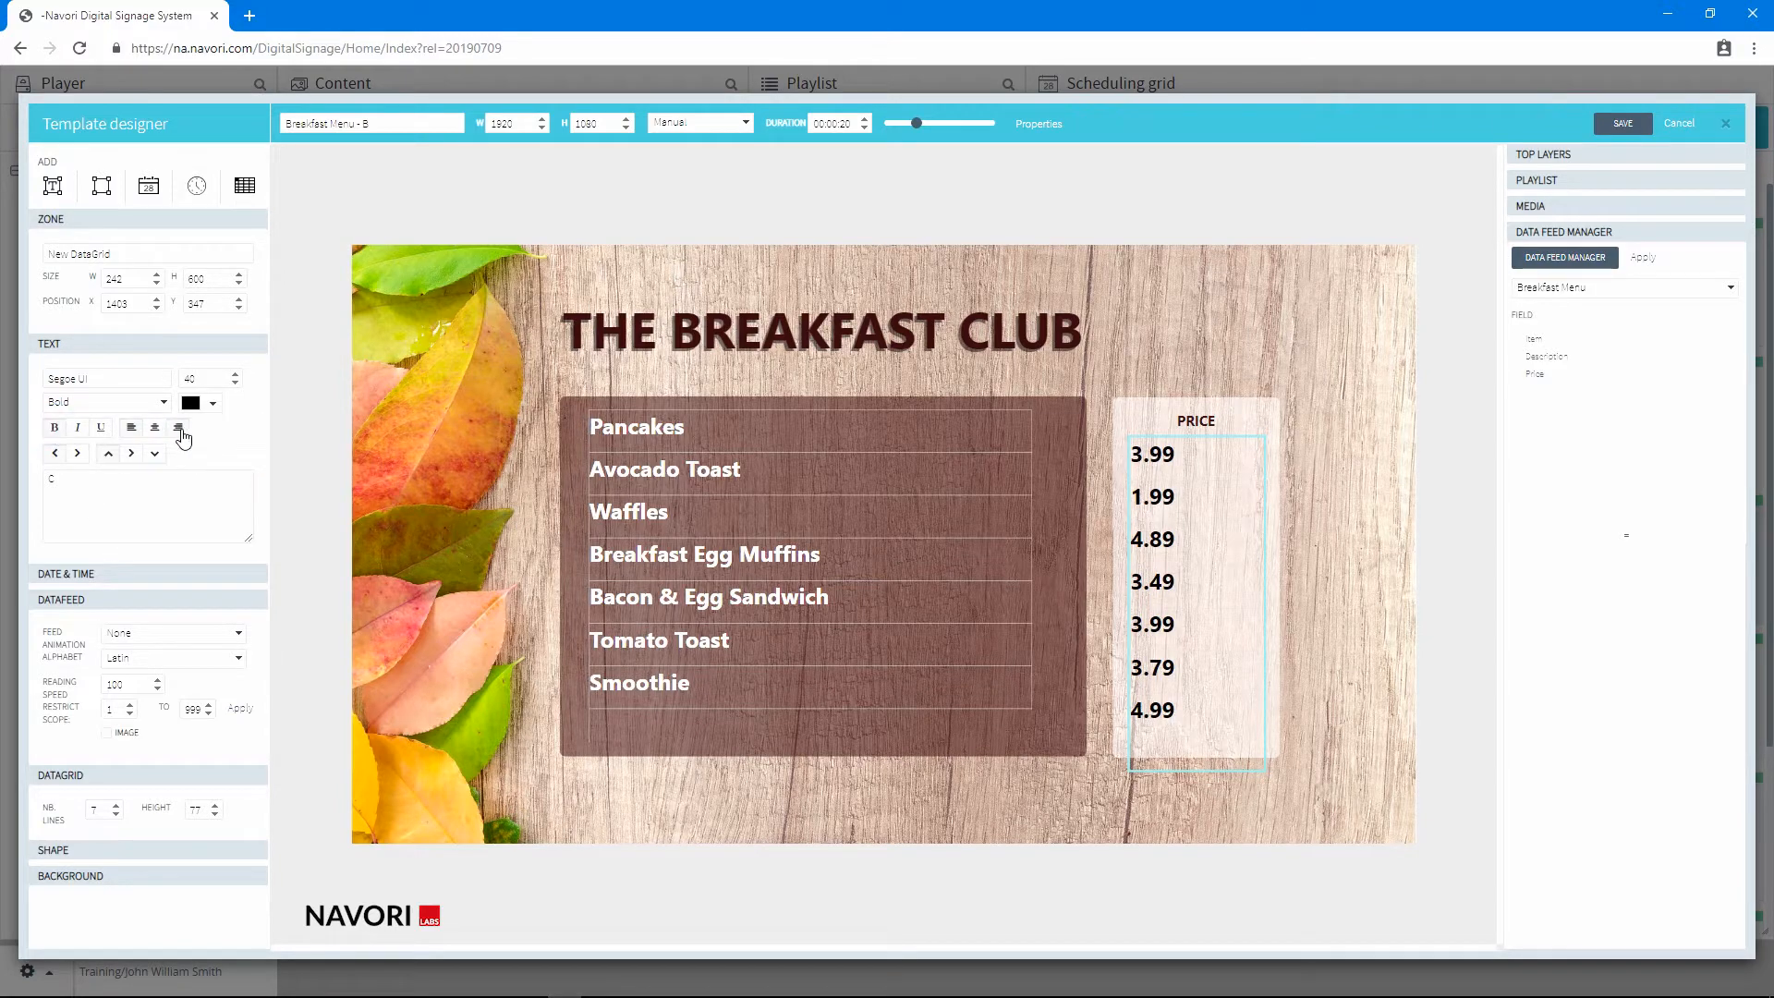
left_click(181, 430)
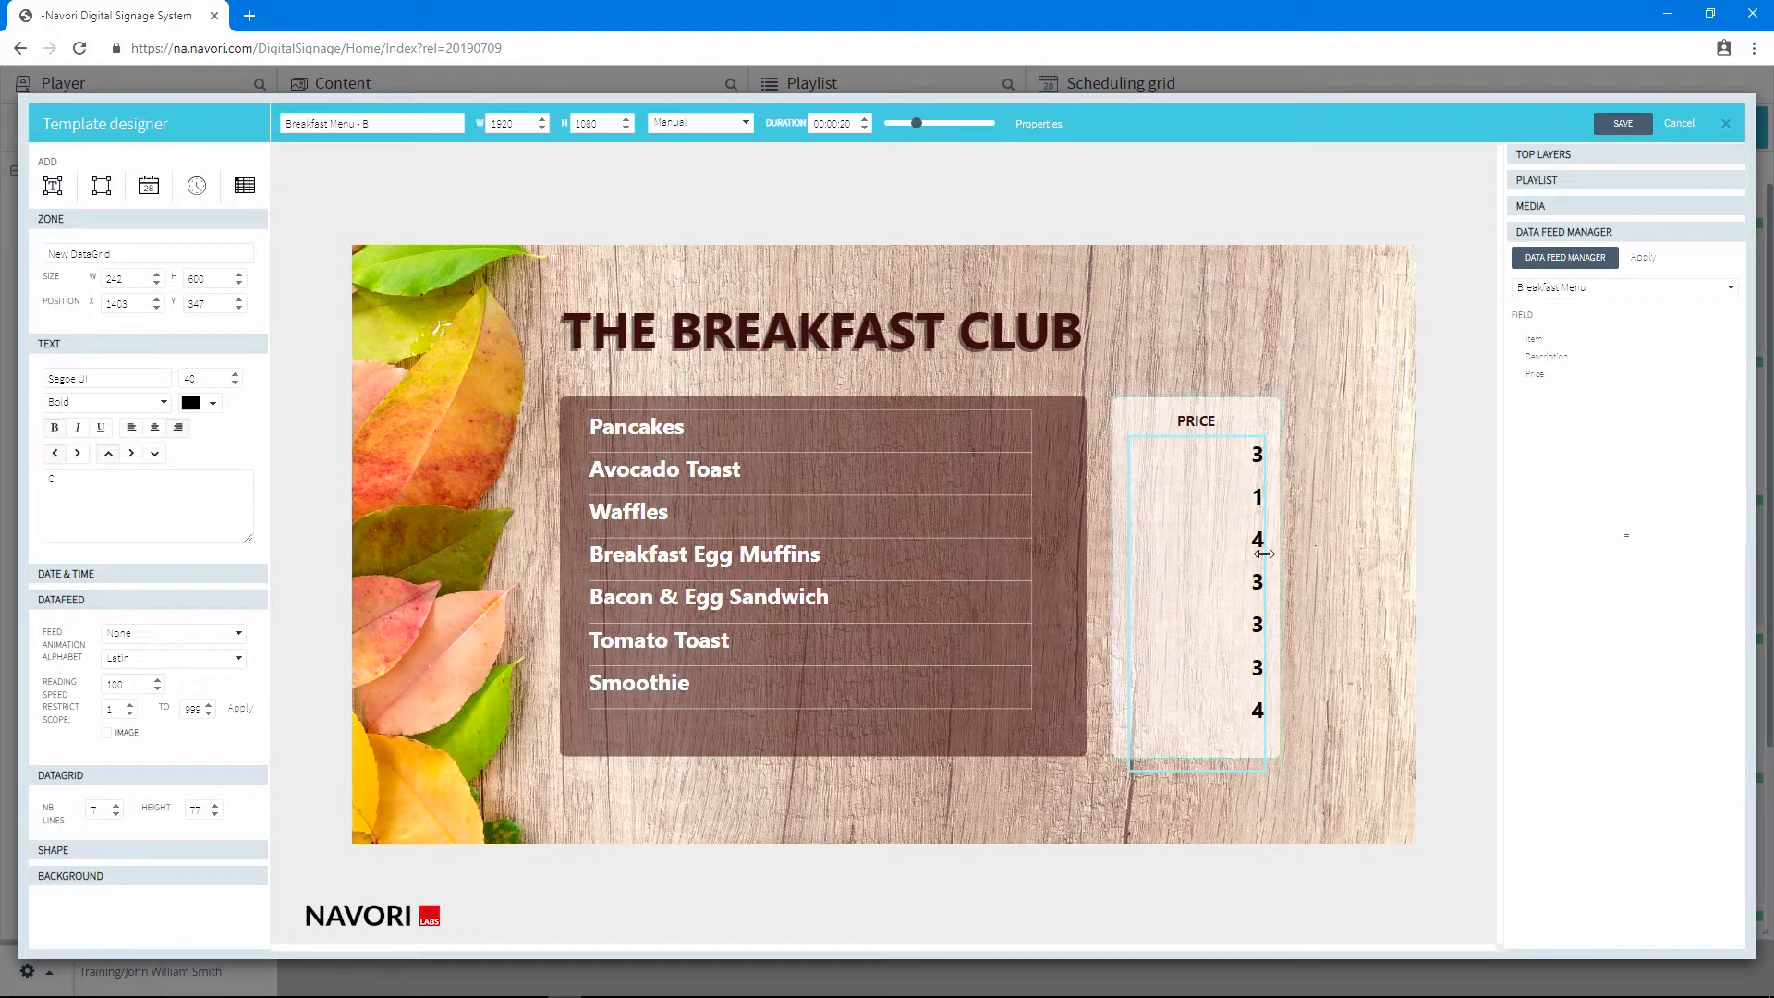
Step: Widen the price datagrid so the full prices fit, and narrow its price column to sit under the Price heading
left_click_drag(1263, 551, 1394, 559)
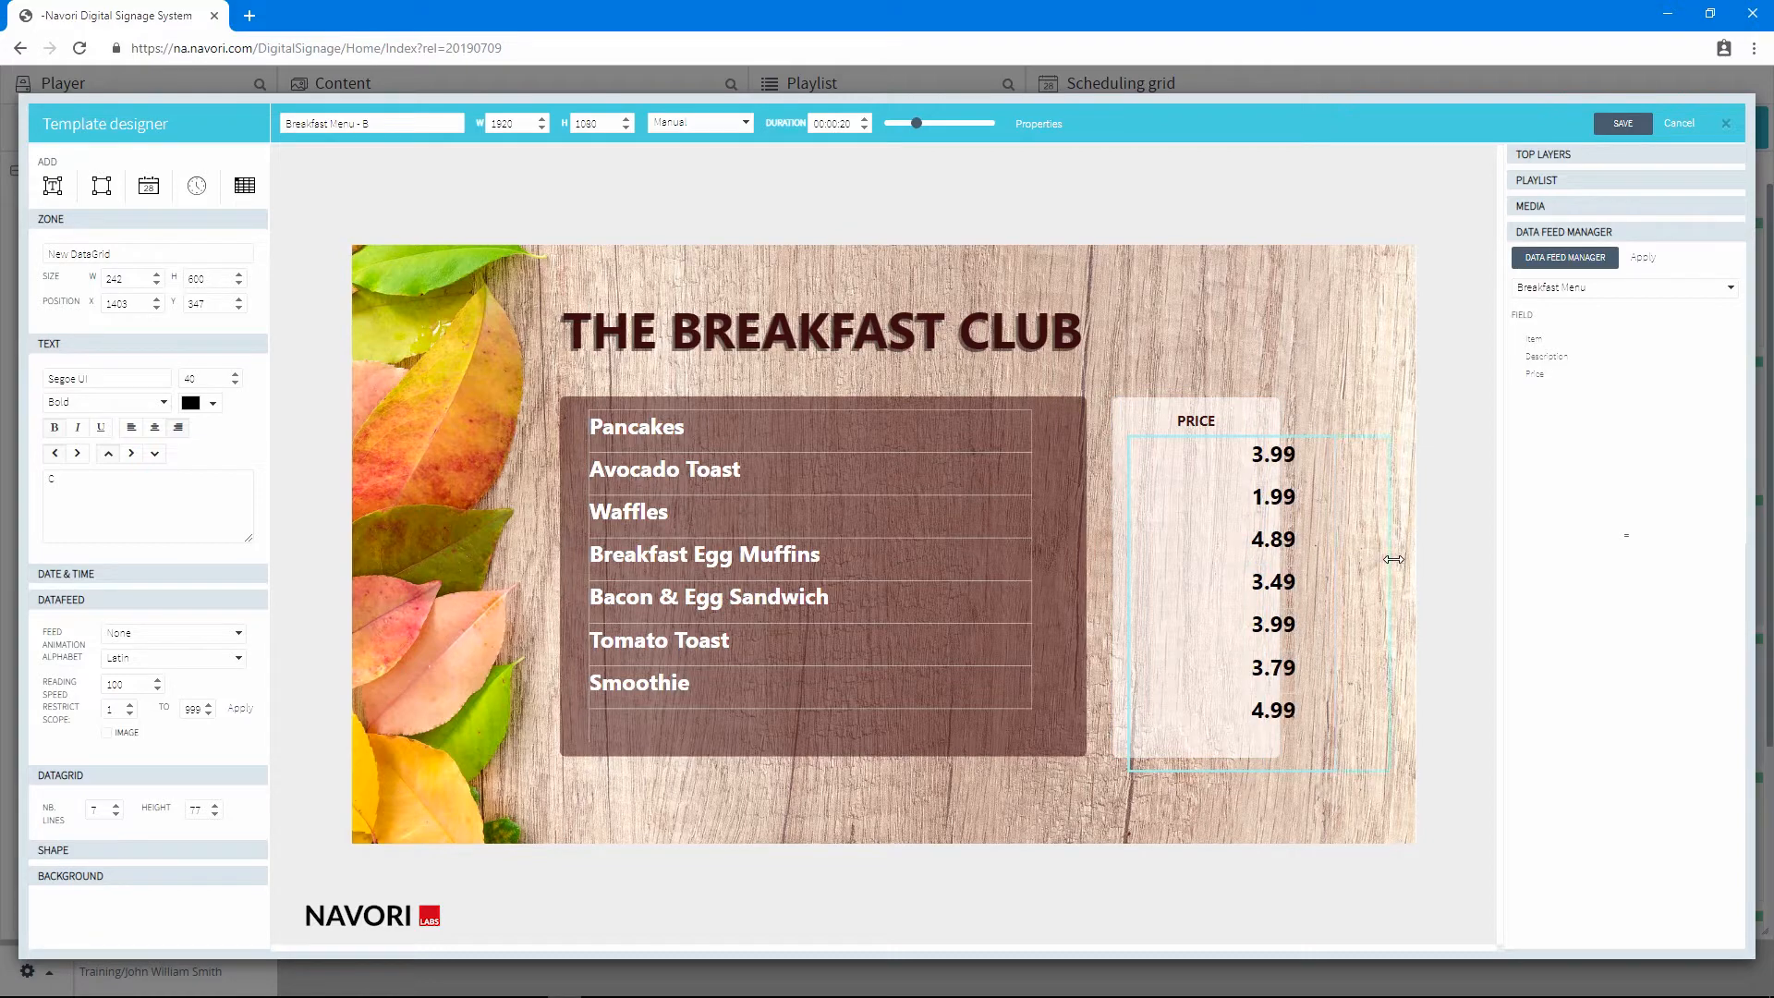
left_click(1319, 525)
left_click(1285, 468)
left_click_drag(1285, 468, 1211, 472)
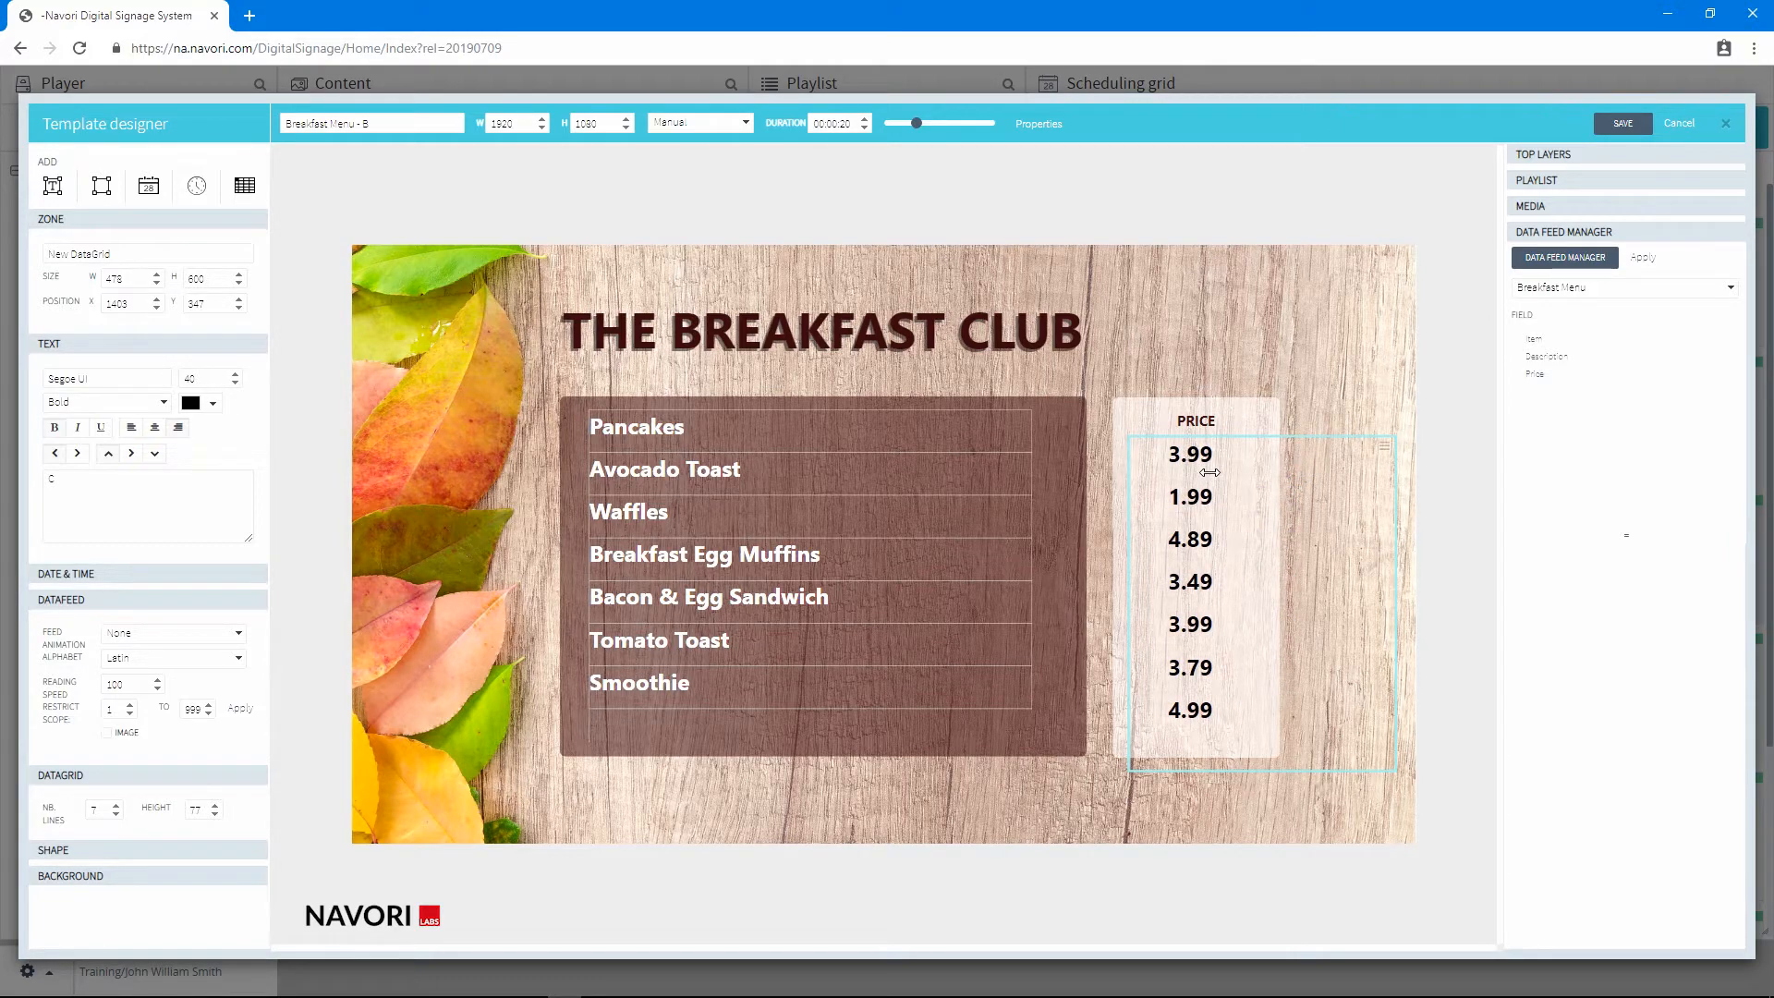
Step: Narrow the price datagrid to about 180 wide, centre it under the Price heading, and lower the item datagrid to line up with the prices
left_click(1383, 447)
left_click_drag(1392, 483, 1201, 497)
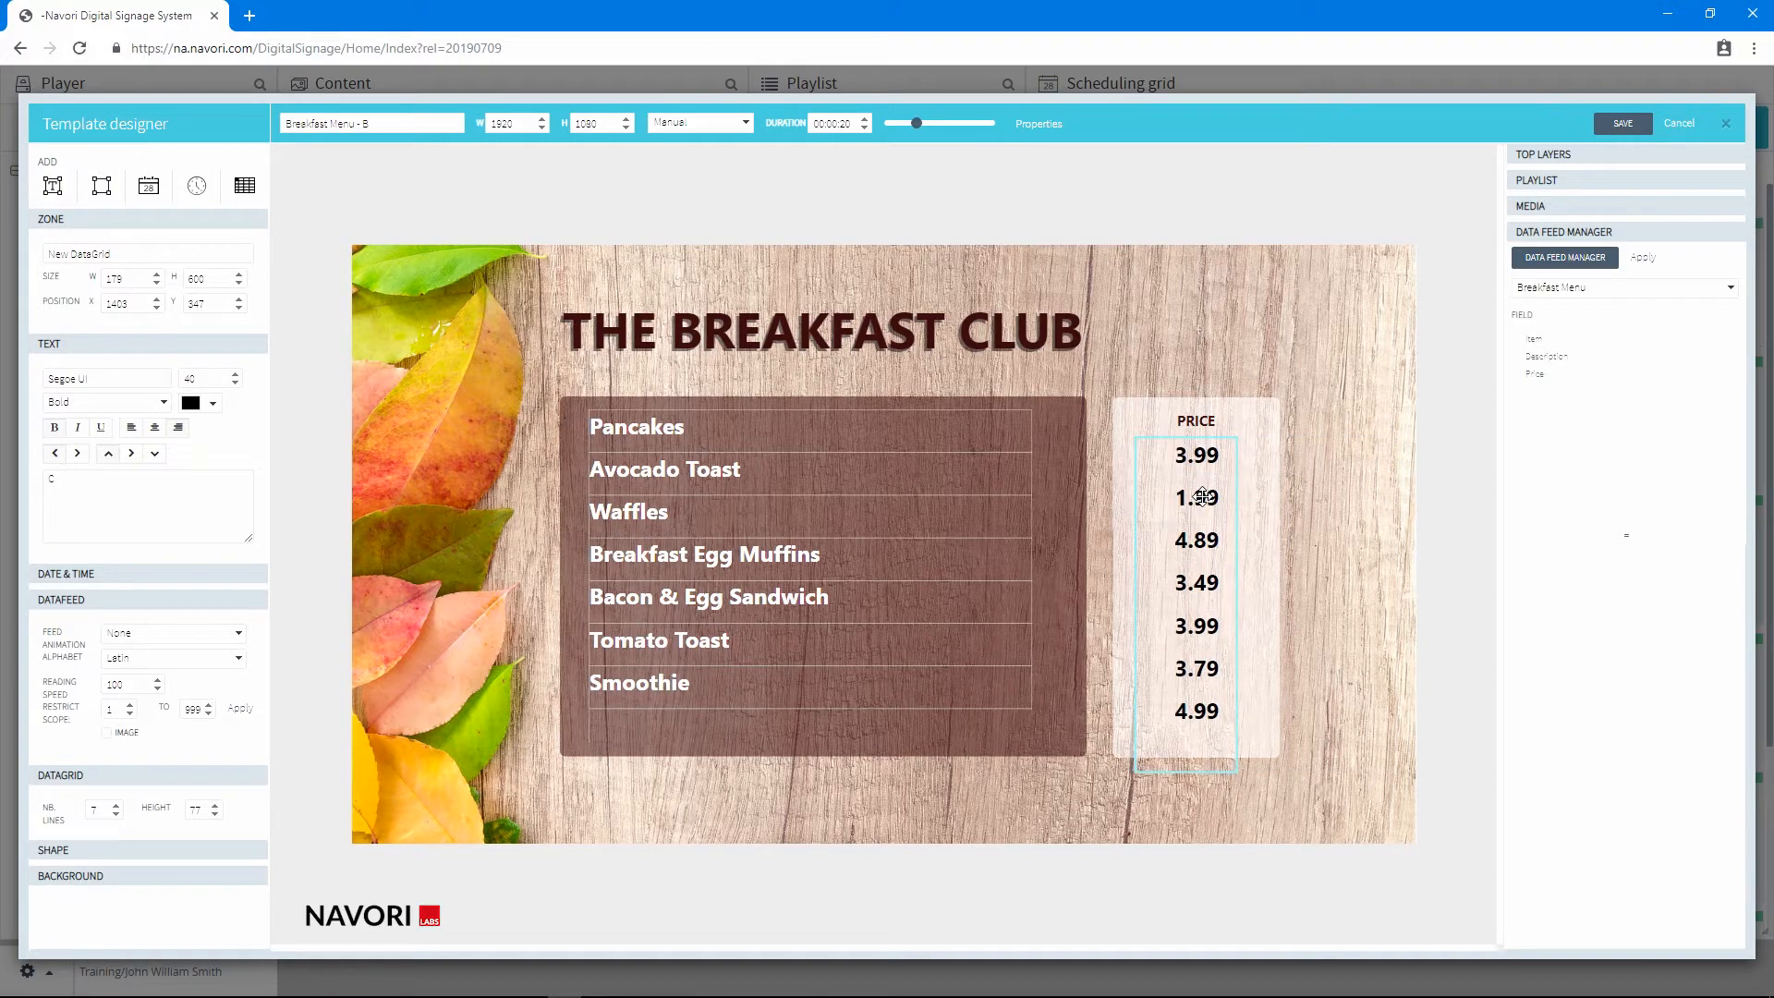
mouse_move(923, 494)
left_mouse_down()
mouse_move(935, 529)
mouse_move(919, 520)
left_mouse_up()
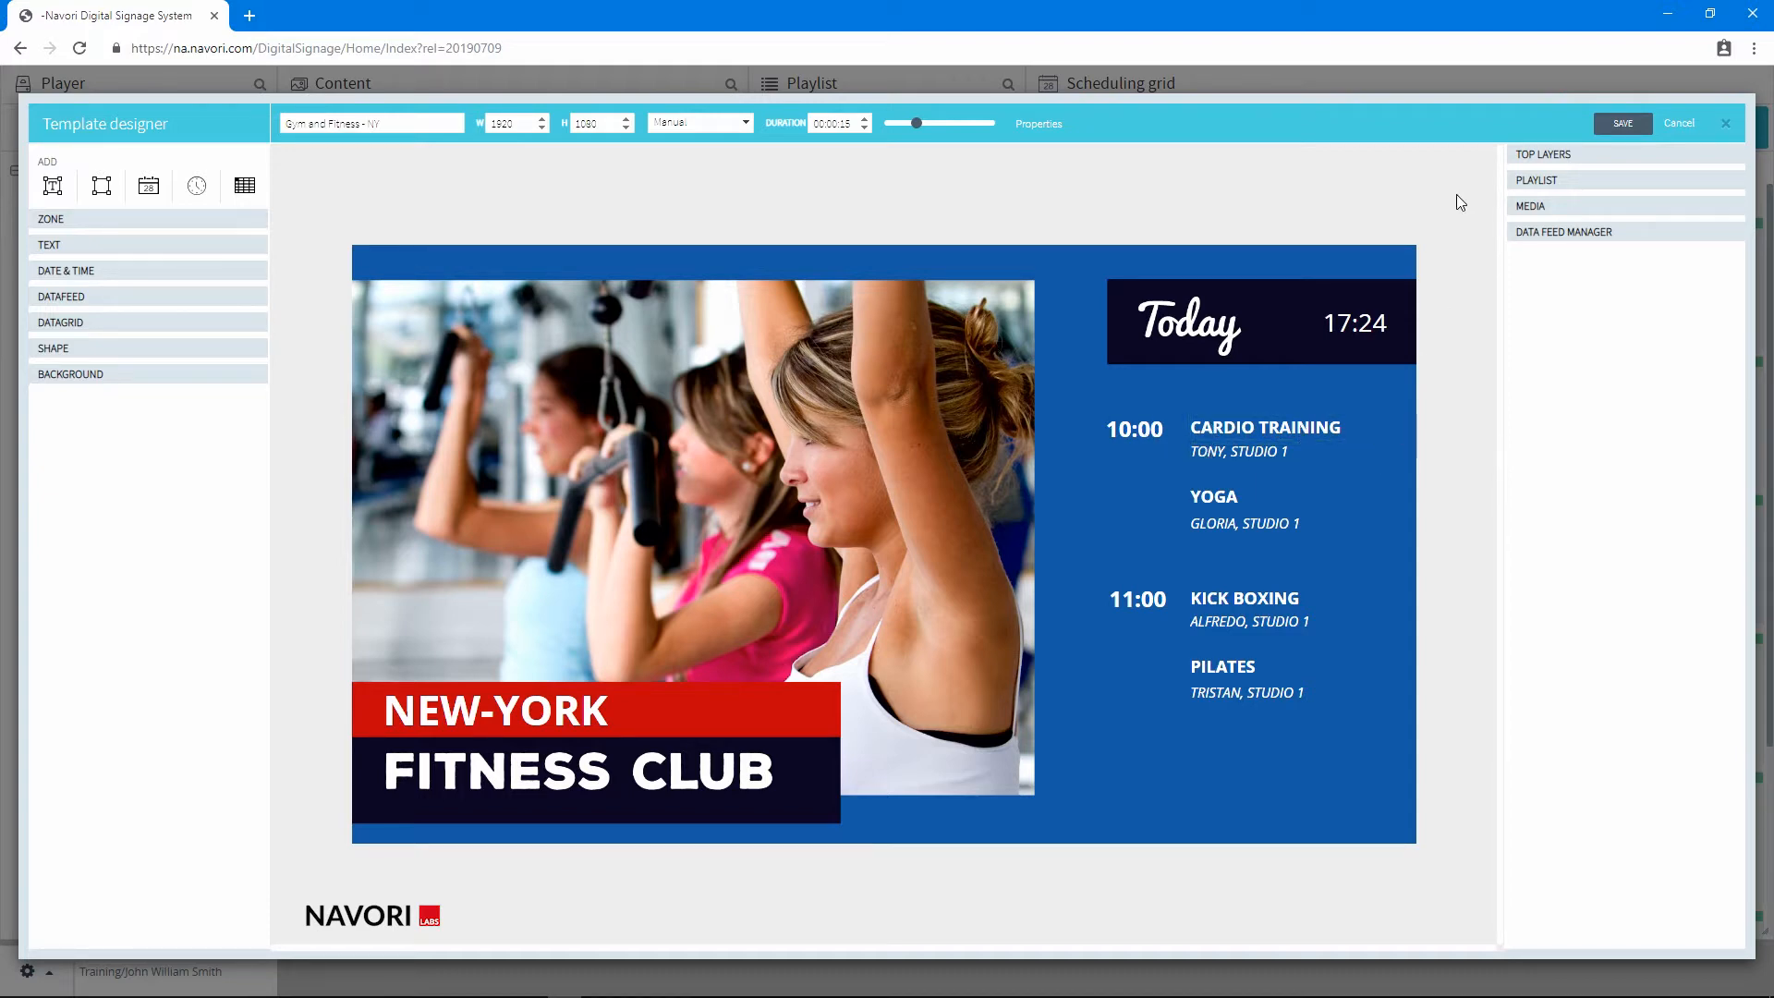
Step: Save the Gym and Fitness - NY template and duplicate it within the Meeting Room's Media & Templates
left_click(1612, 121)
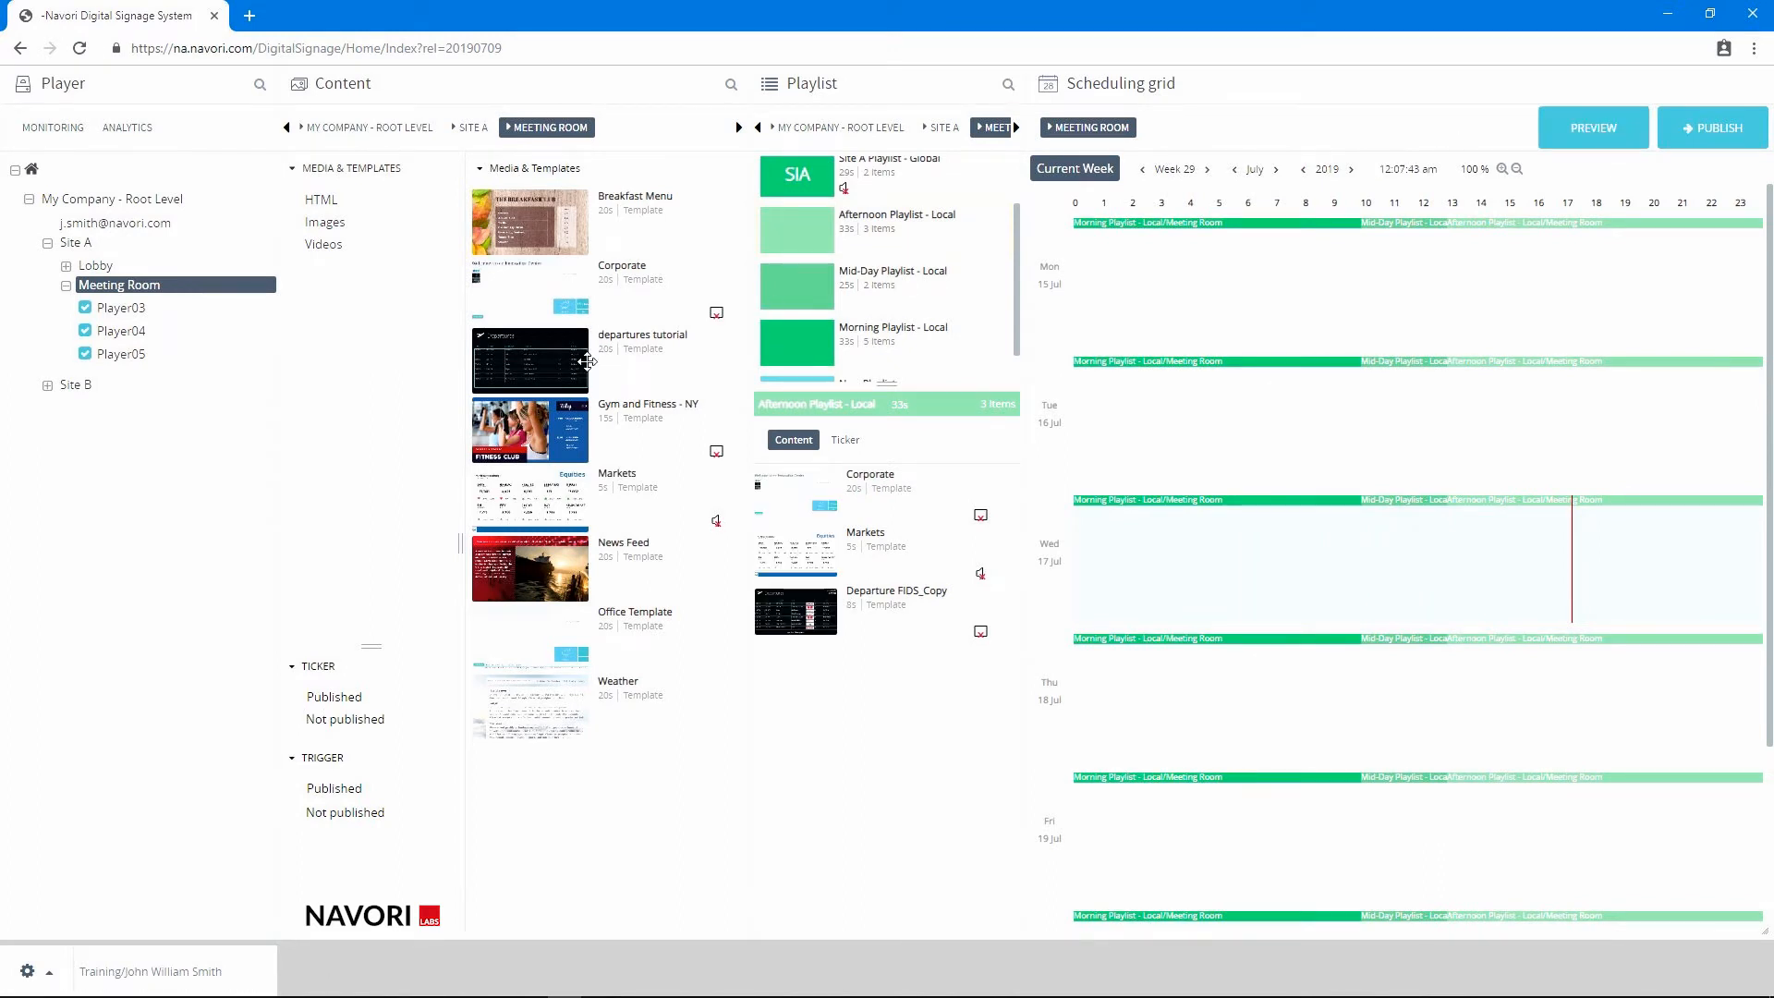
right_click(583, 425)
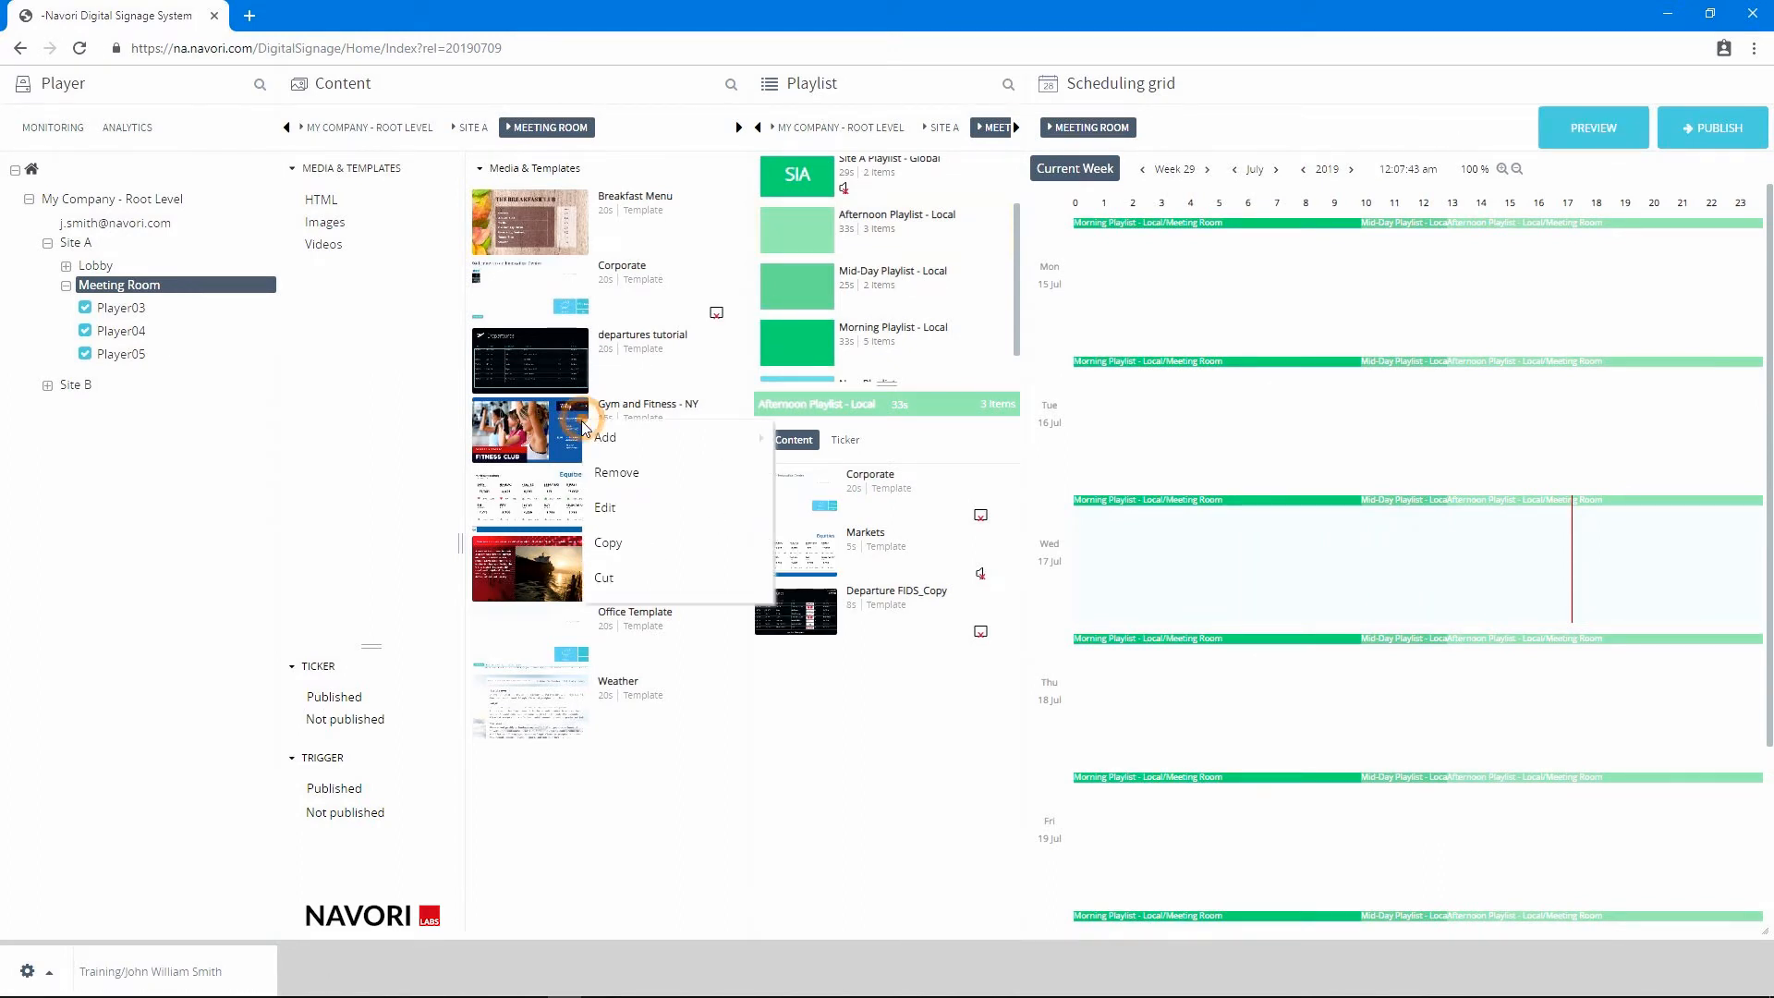
left_click(610, 543)
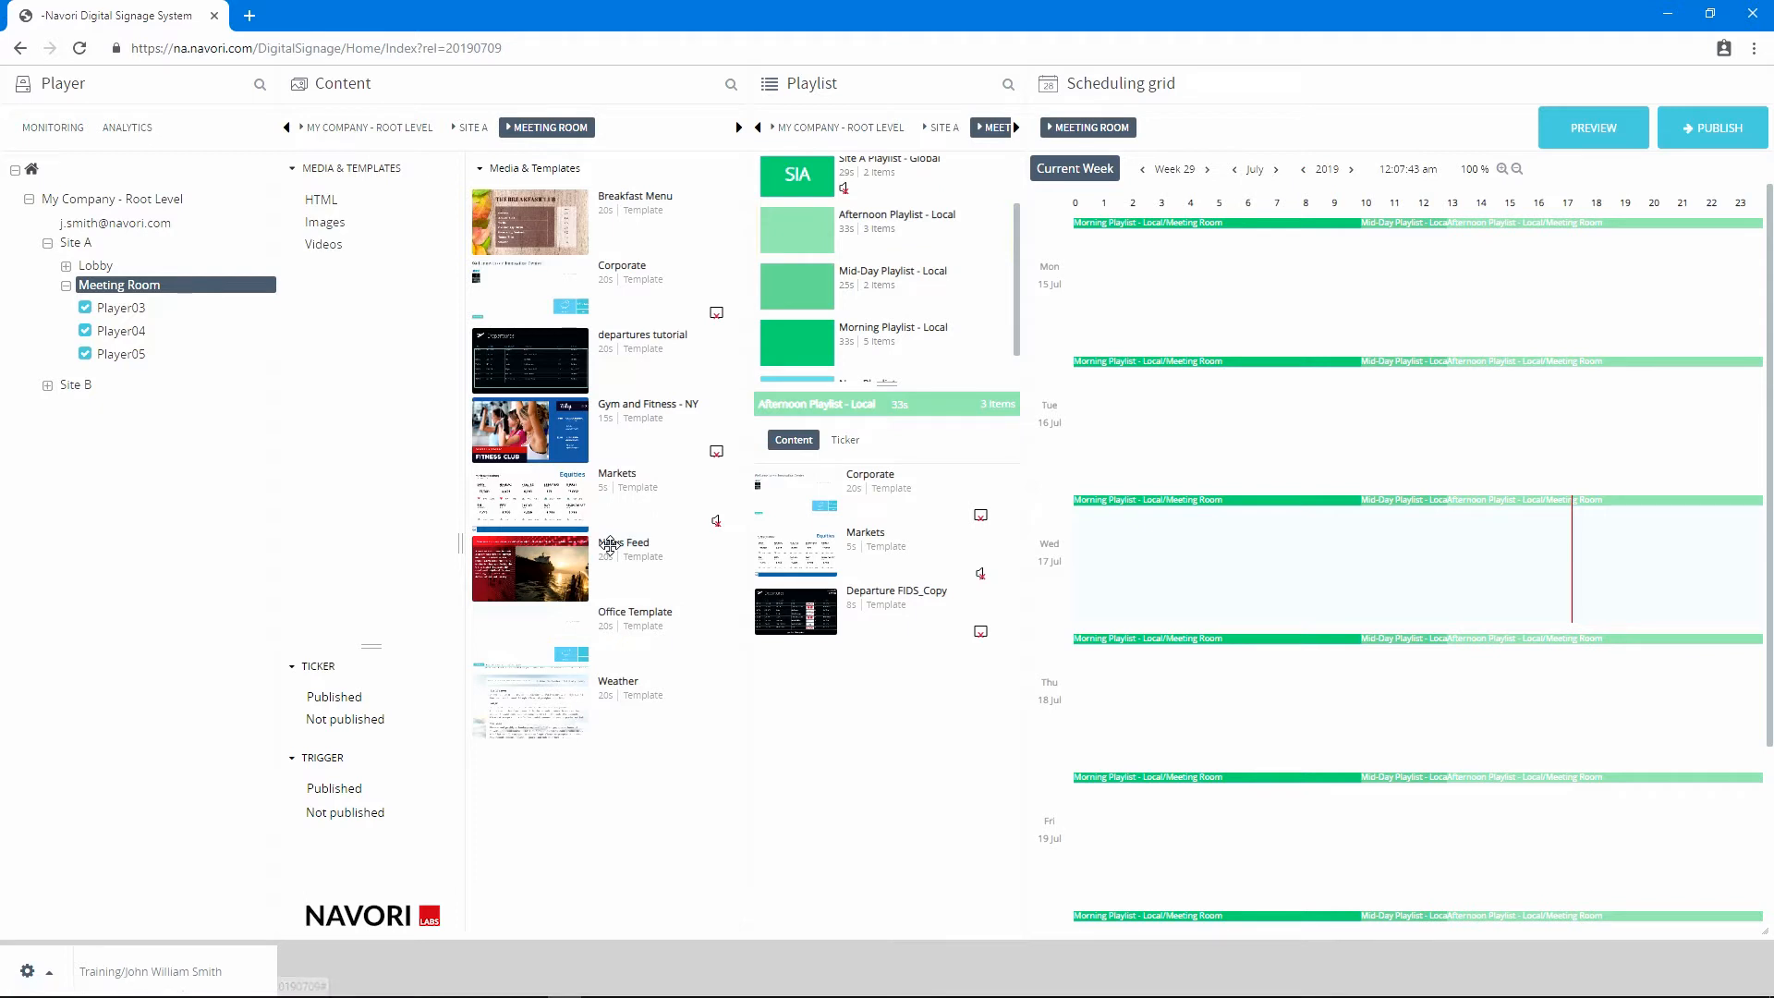
right_click(596, 167)
left_click(617, 212)
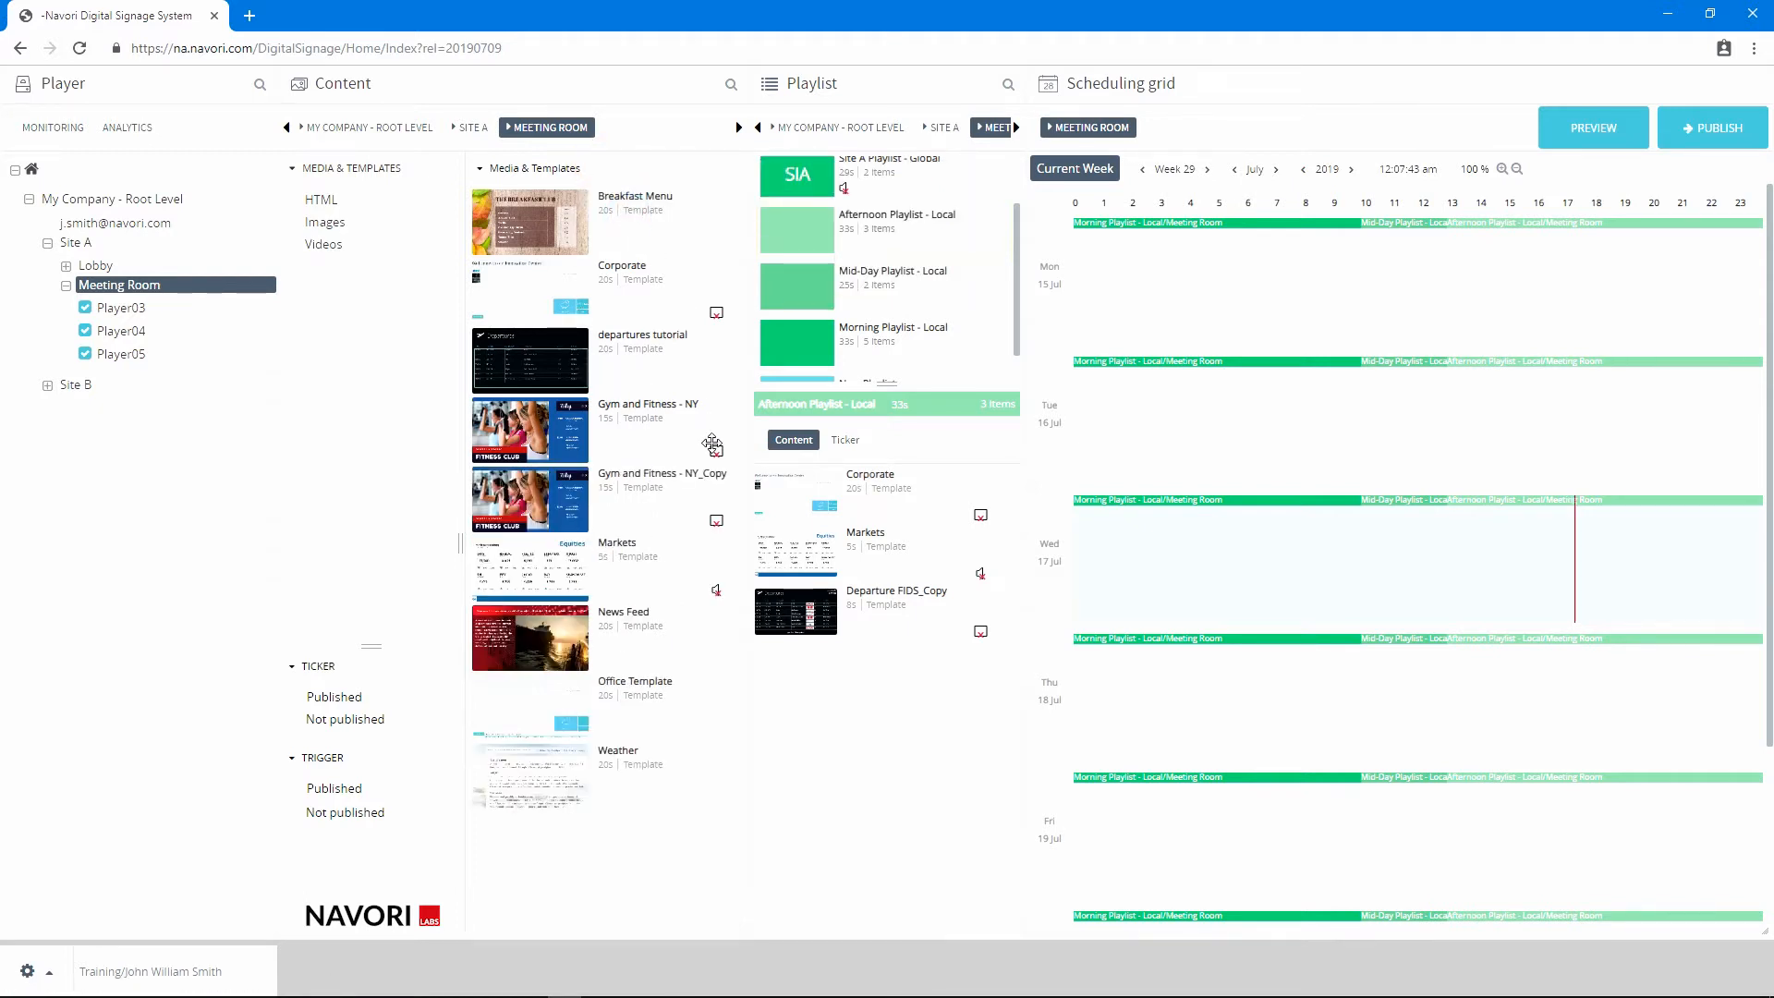
Step: Open the copied gym template for editing and rename it Gym and Fitness - Toronto
double_click(559, 506)
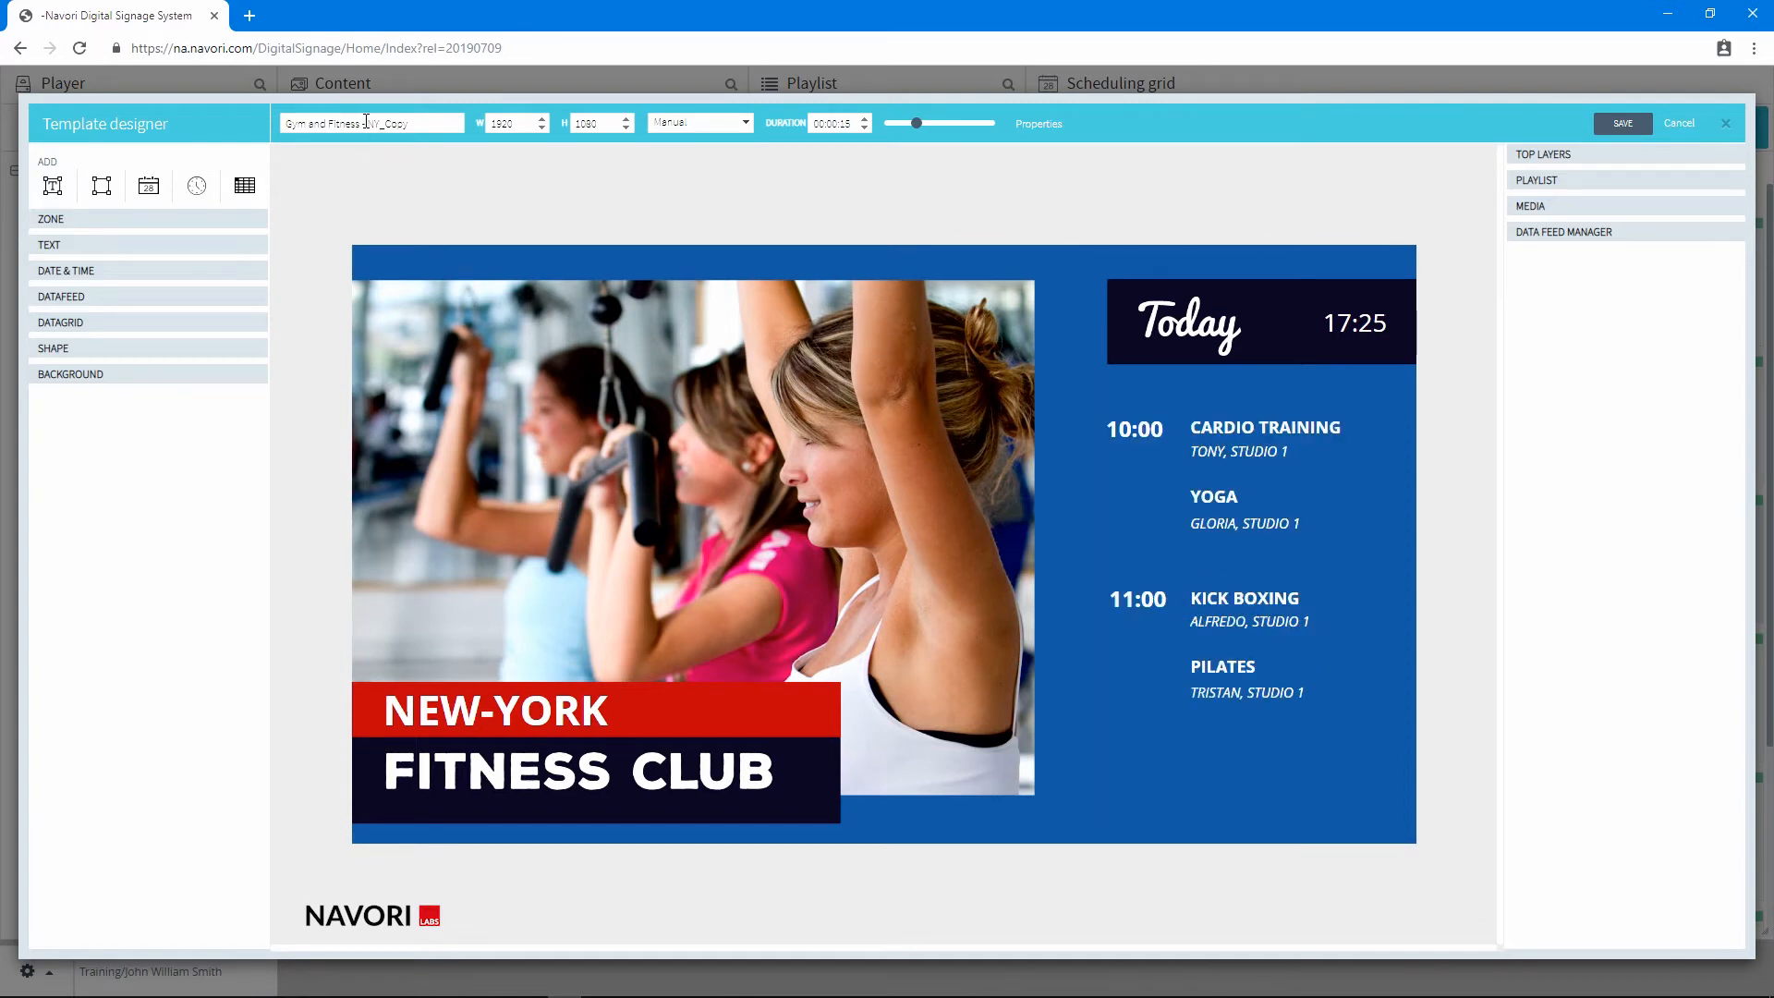
left_click_drag(366, 122, 418, 128)
type("Toronto")
Step: Link the 10:00 time zone to the Time field of the _Gym schedule - TORONTO feed and apply it
left_click(1123, 442)
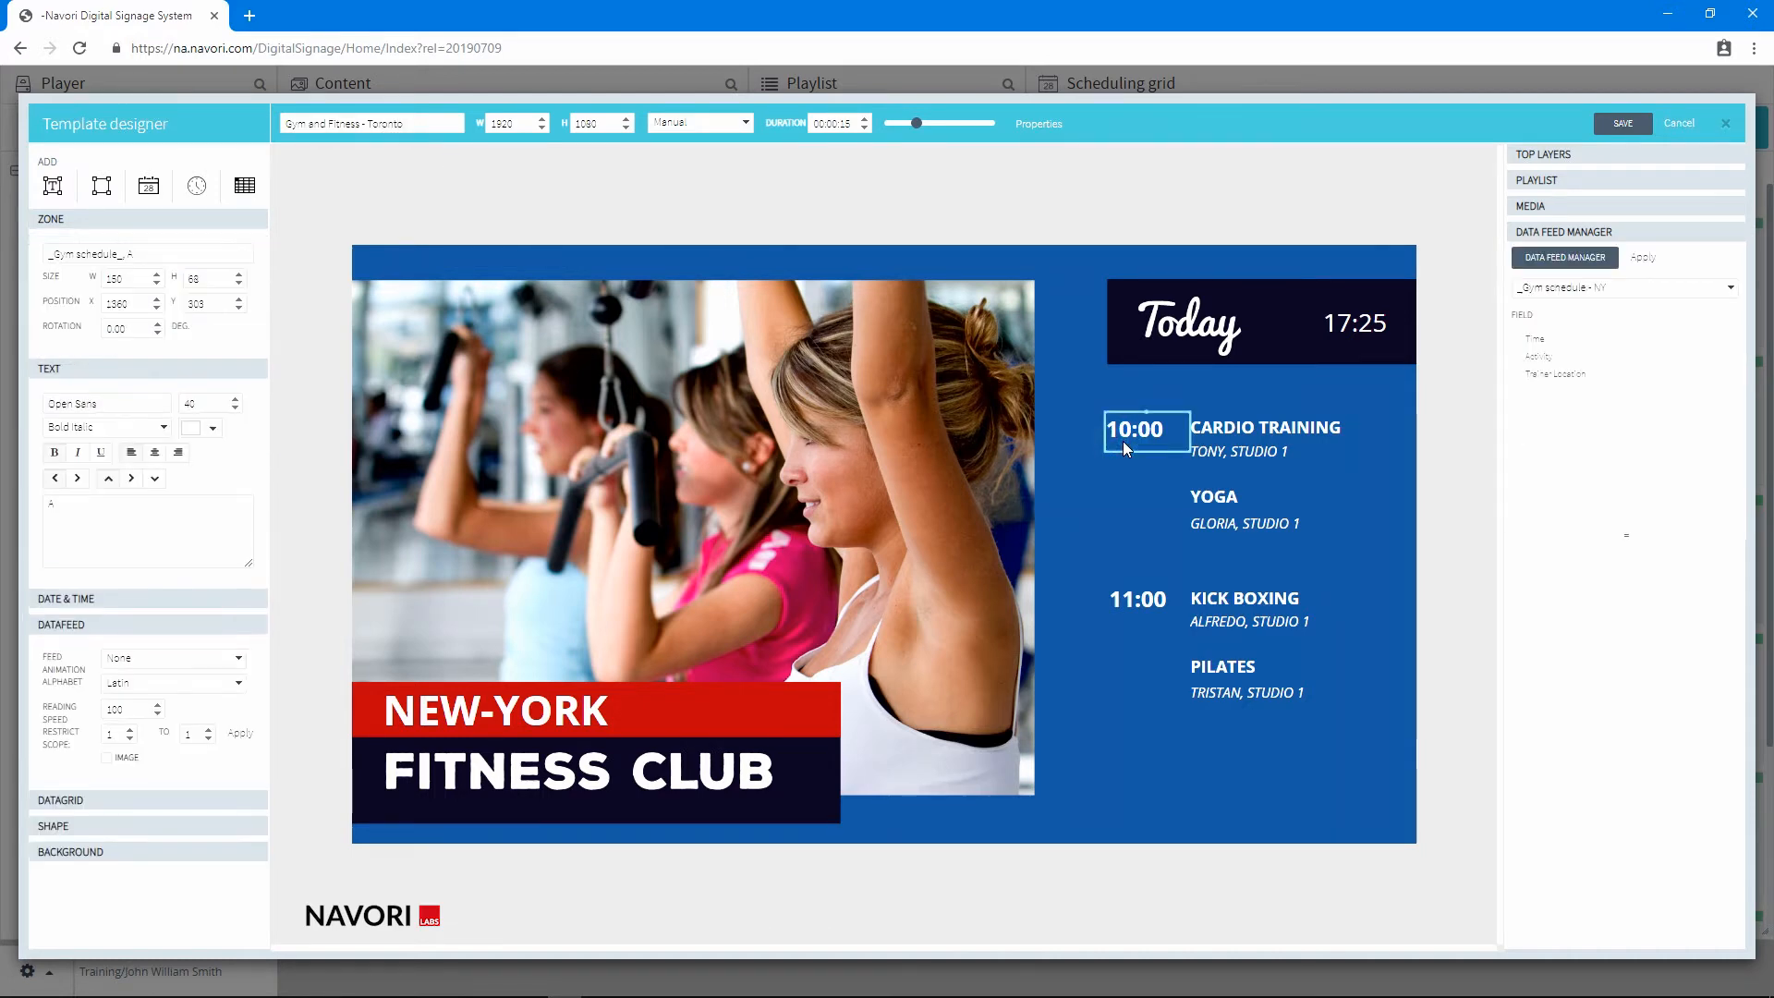
left_click(1584, 290)
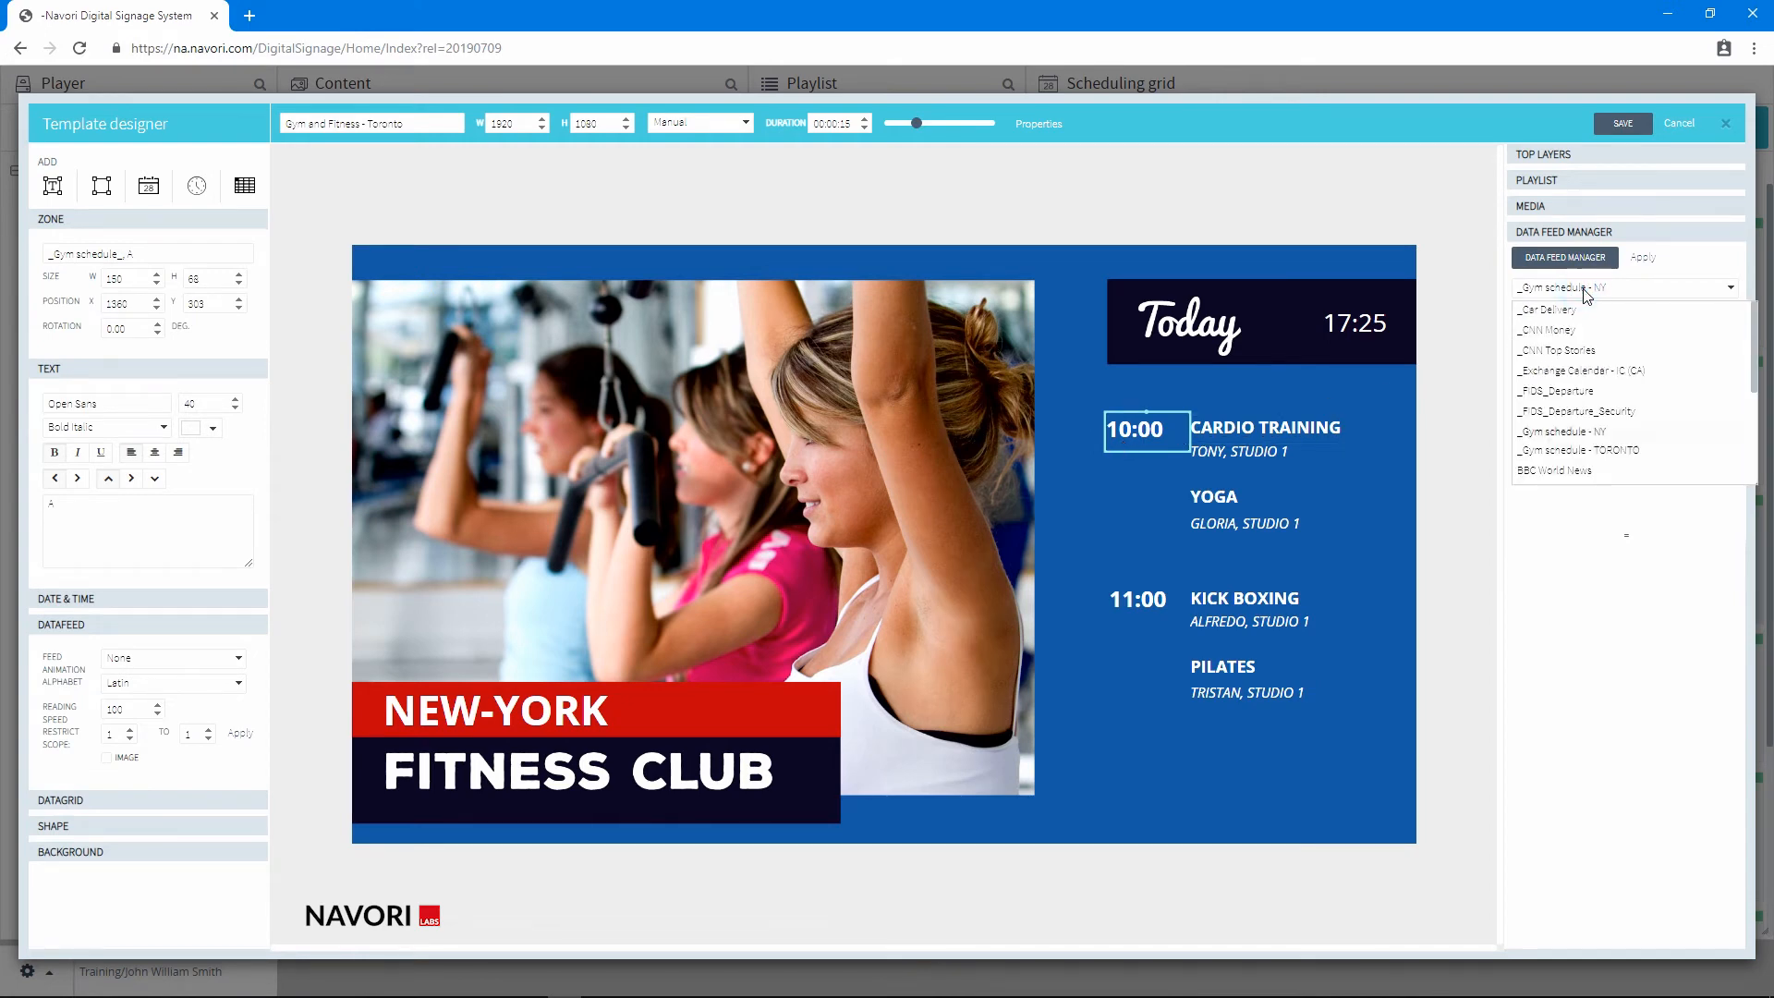
left_click(1614, 451)
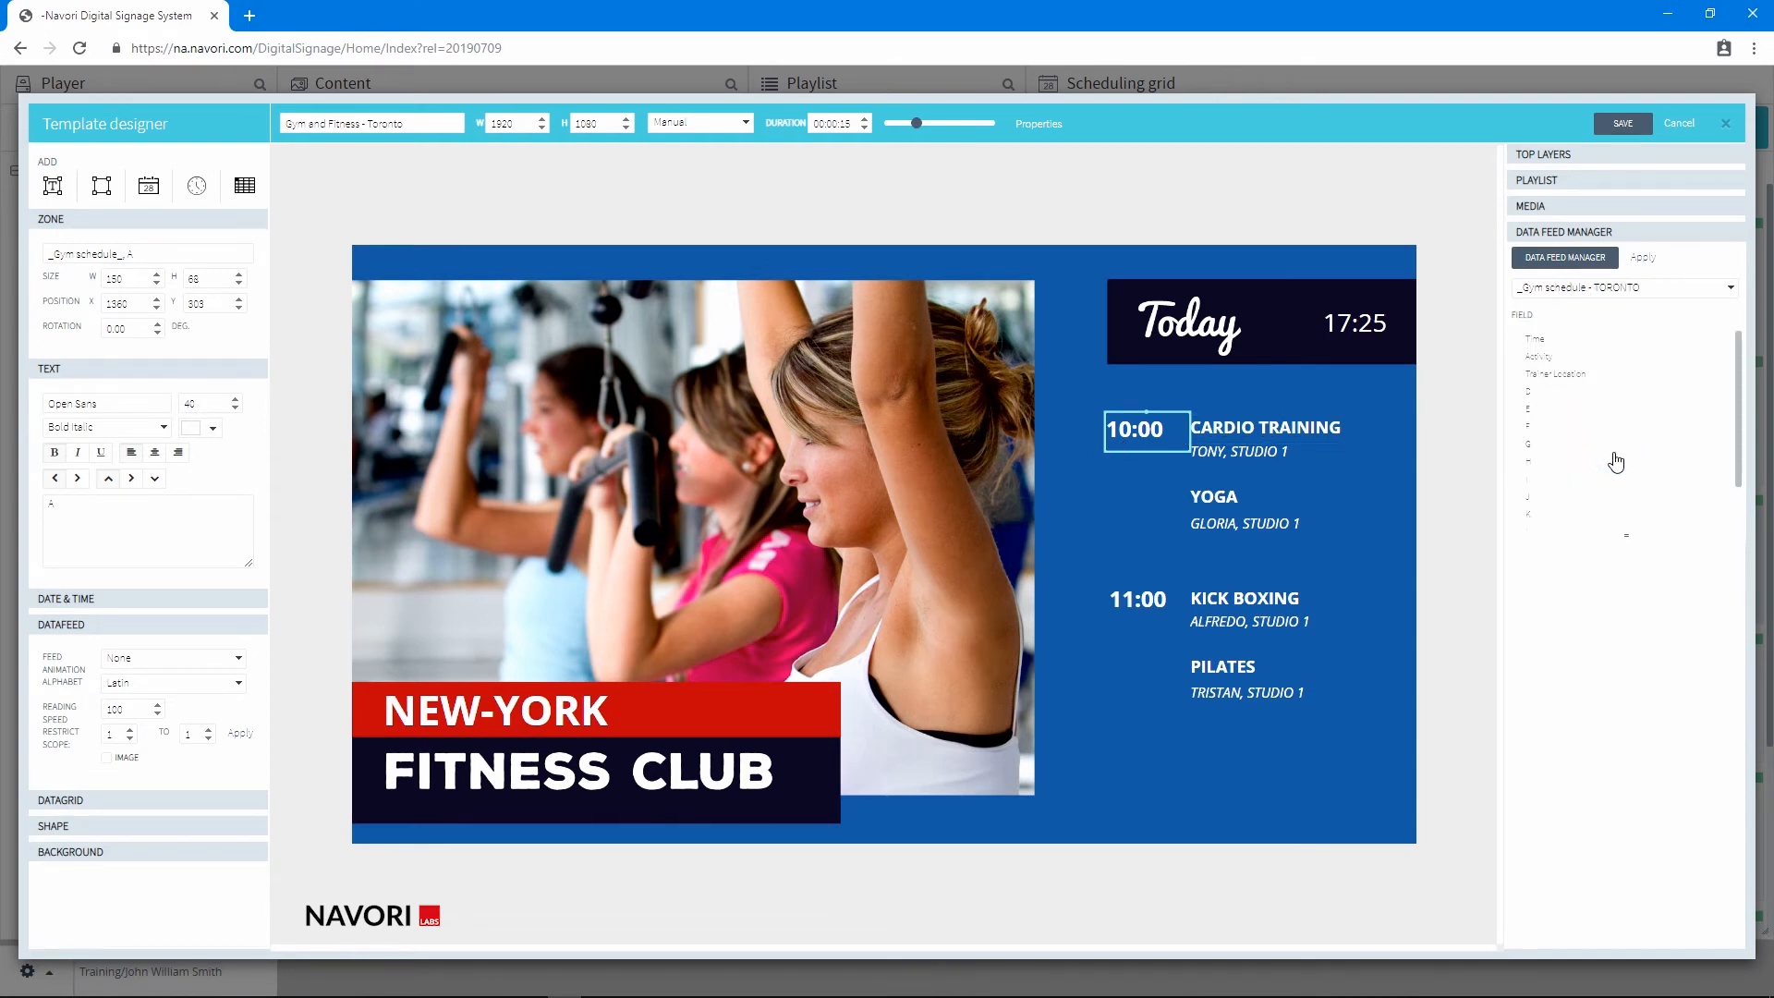
left_click(1593, 347)
left_click(1643, 259)
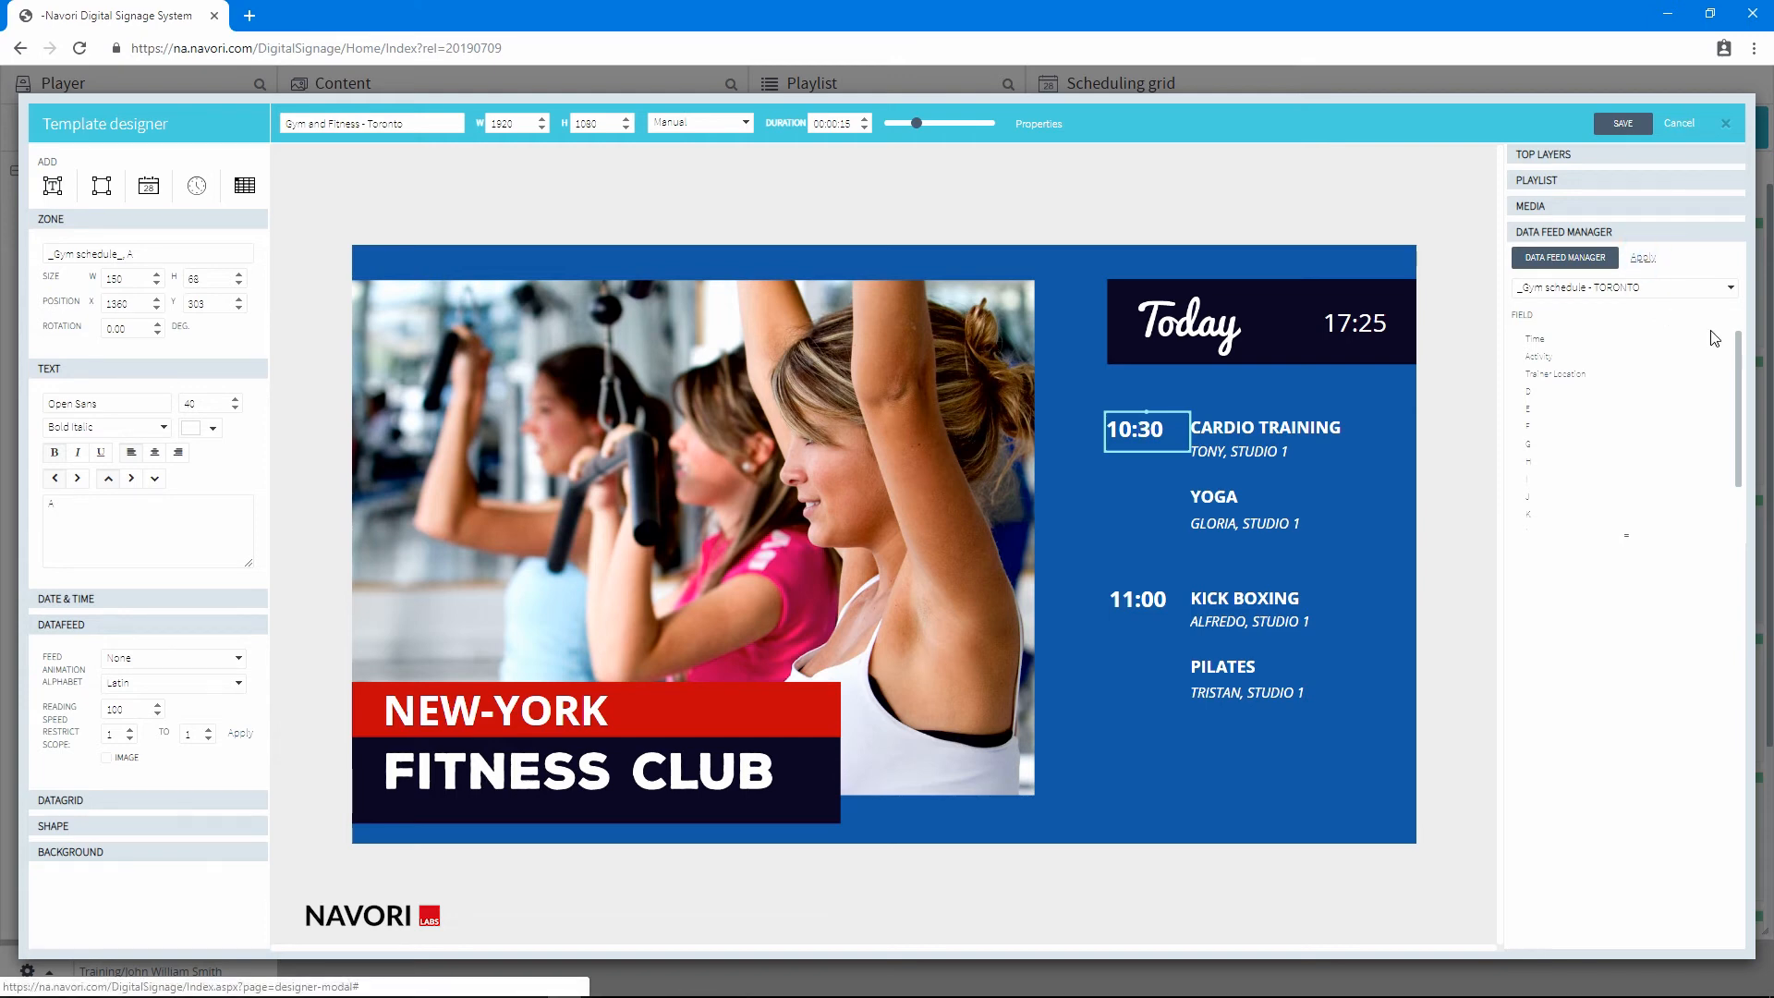
Step: Link the Cardio Training zone to the Activity field of the _Gym schedule - TORONTO feed and apply it
left_click(1306, 420)
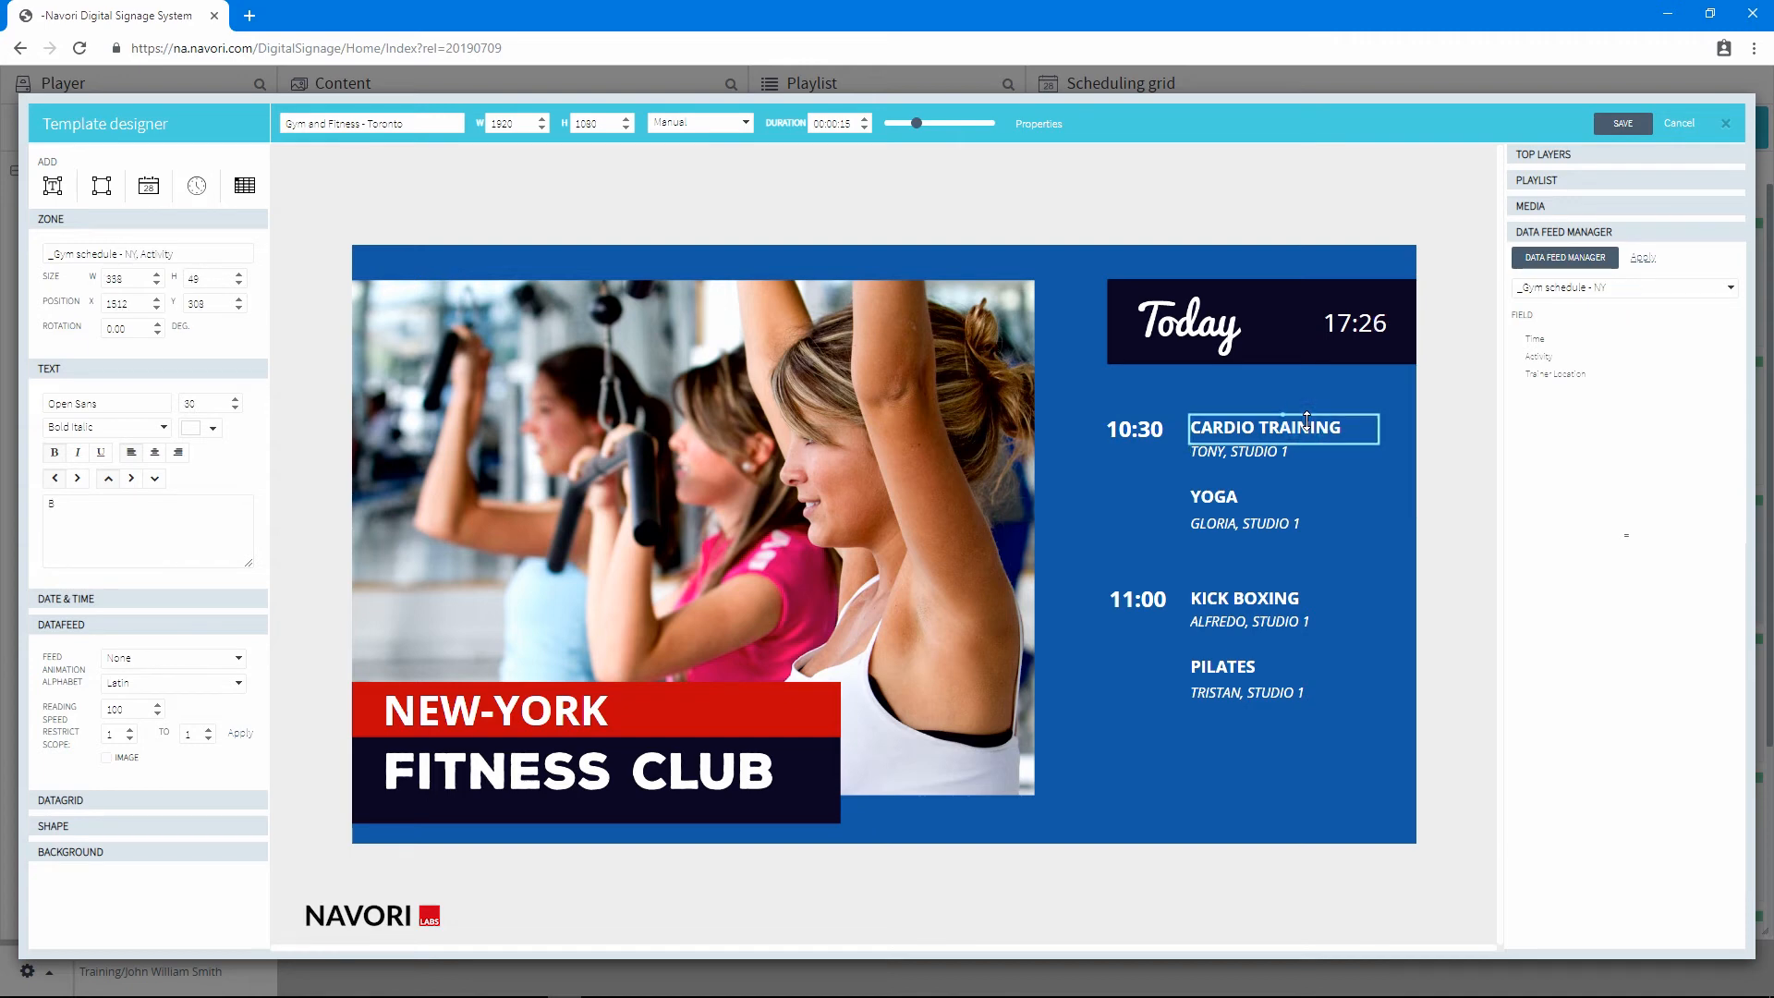
left_click(1633, 287)
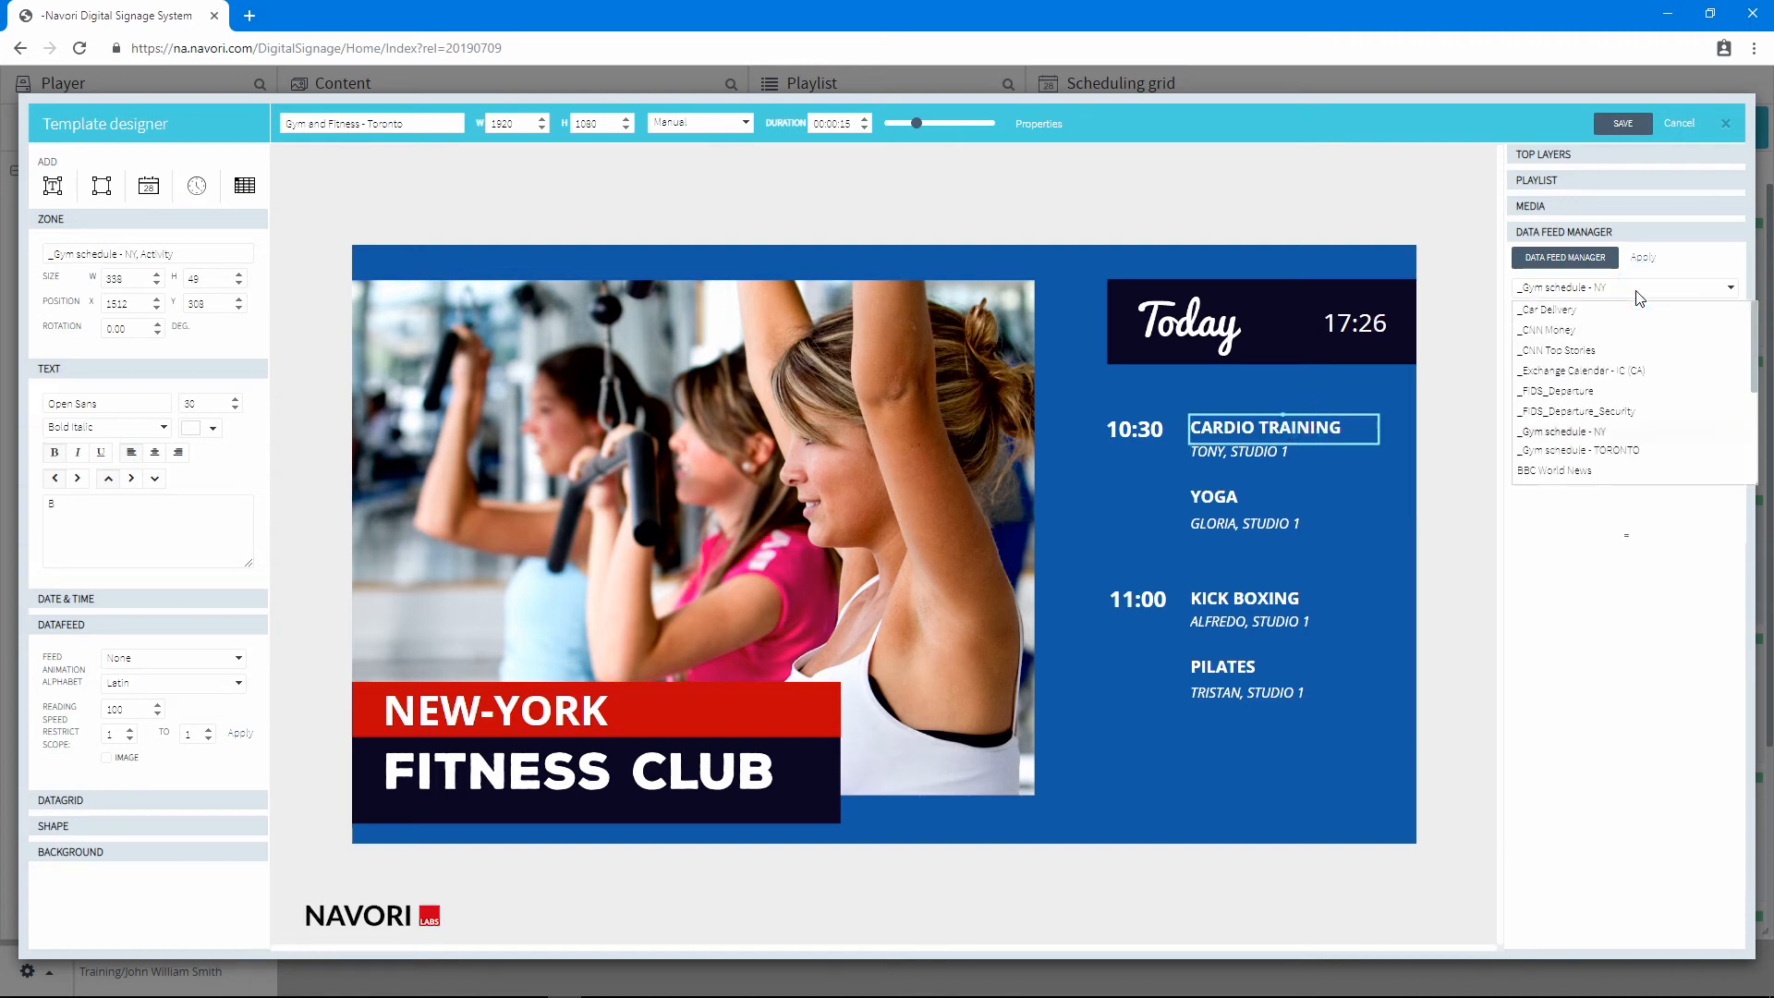
left_click(1626, 450)
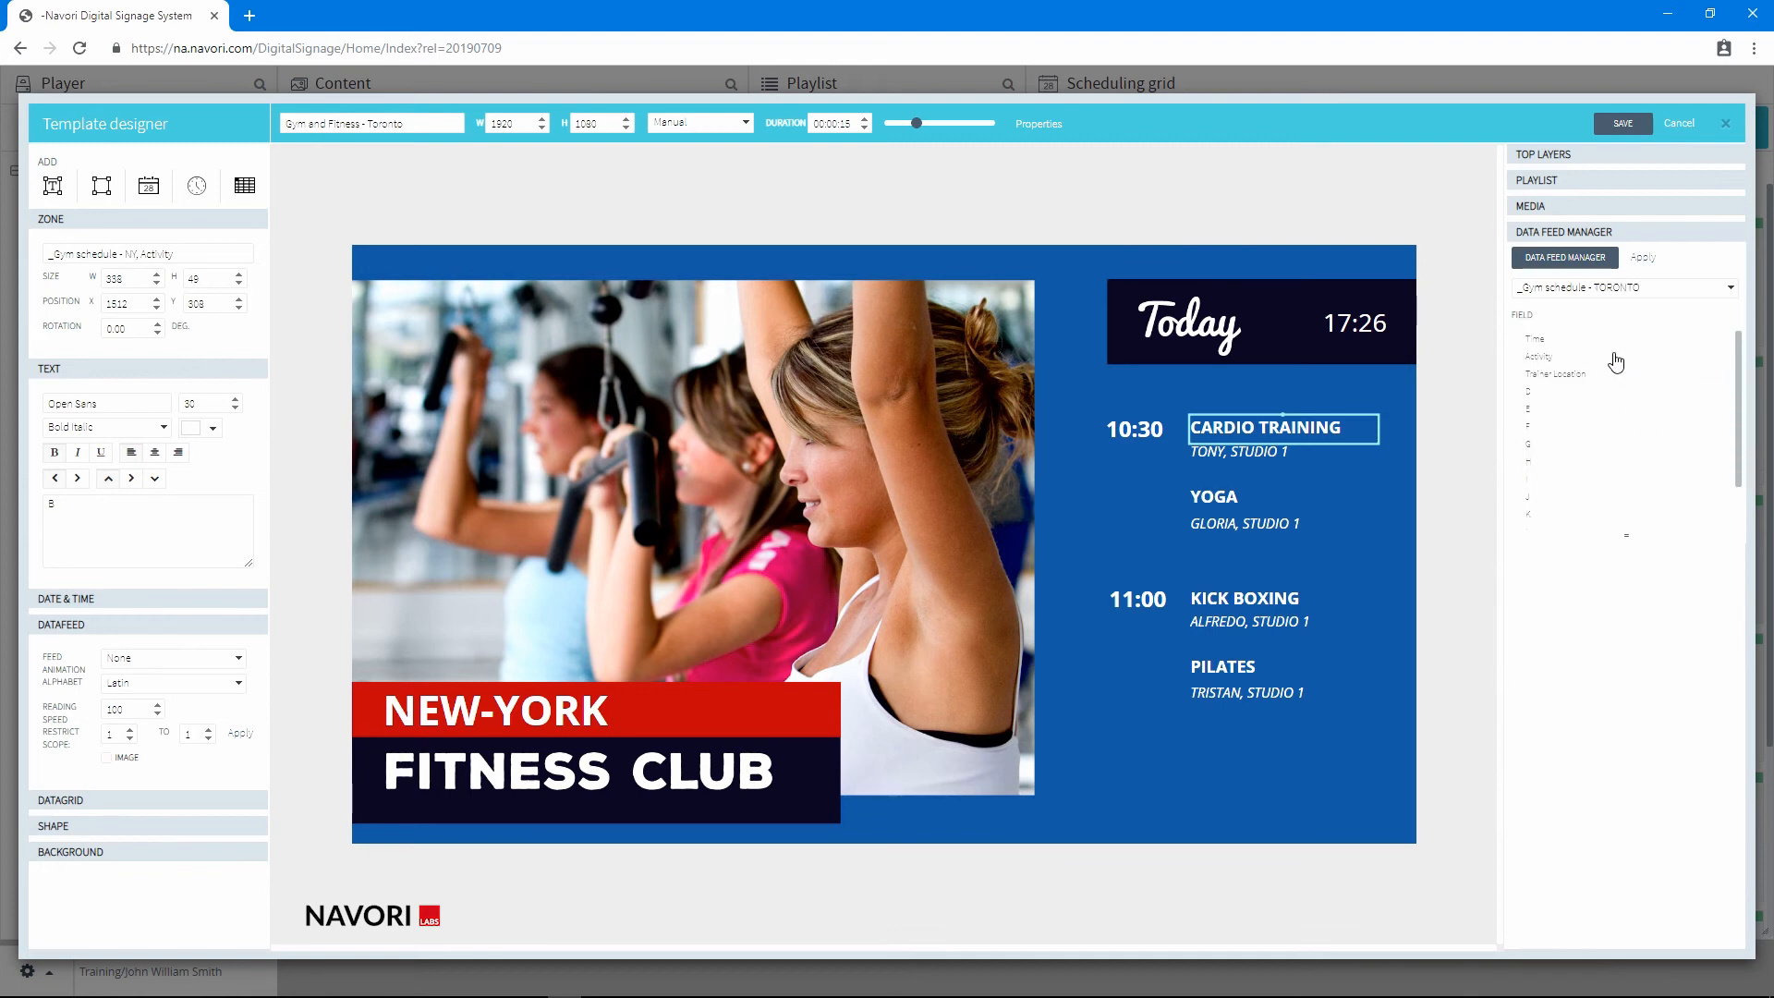
left_click(1644, 262)
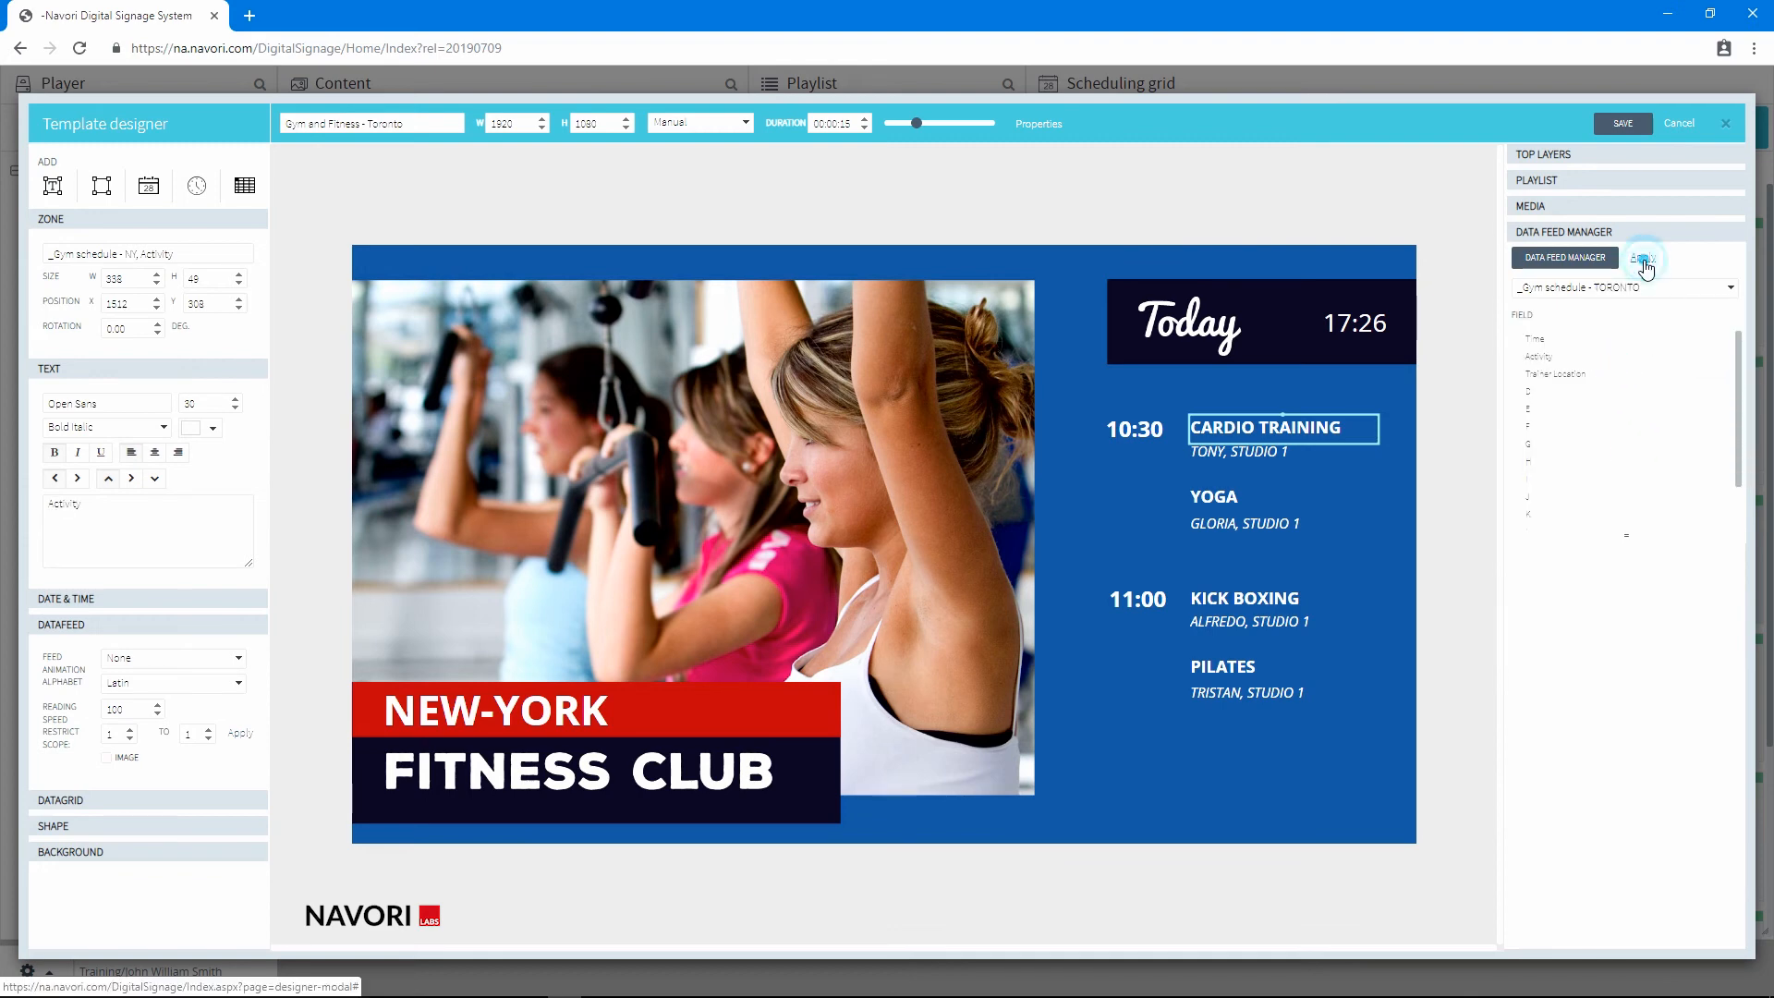
Step: Select the _Gym schedule - TORONTO feed for the trainer and studio zone beneath the 10:30 slot's first activity
left_click(1282, 455)
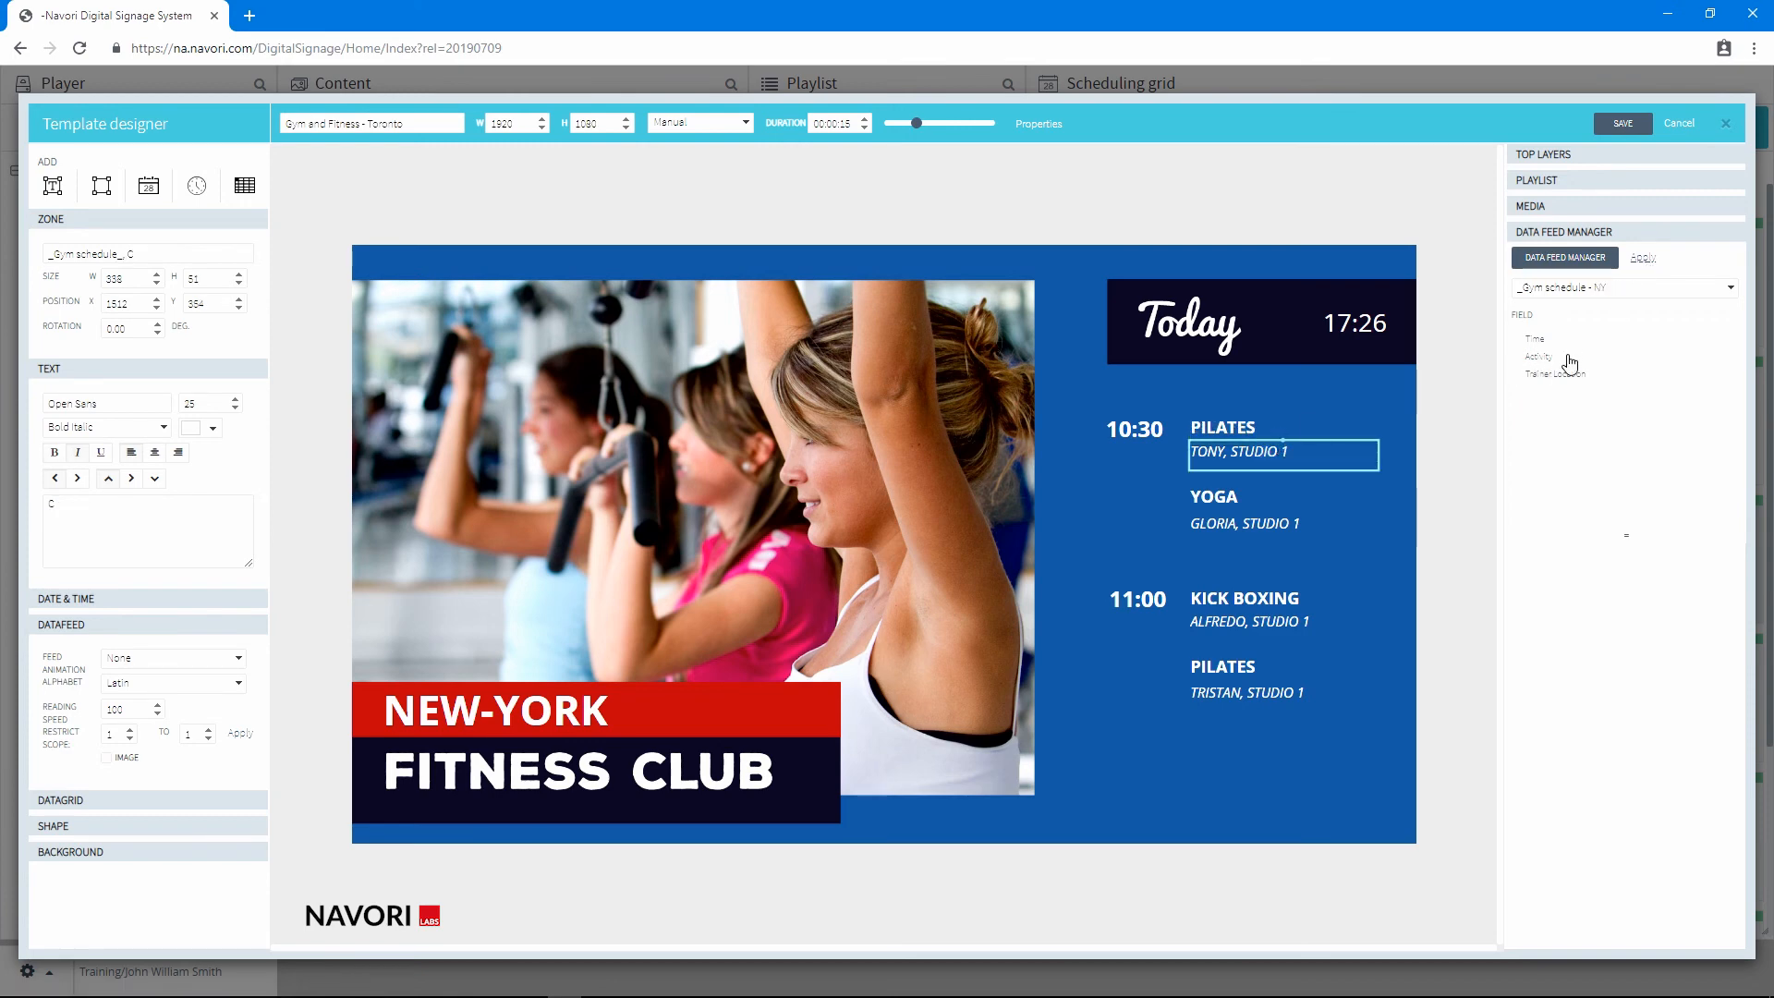
left_click(1599, 289)
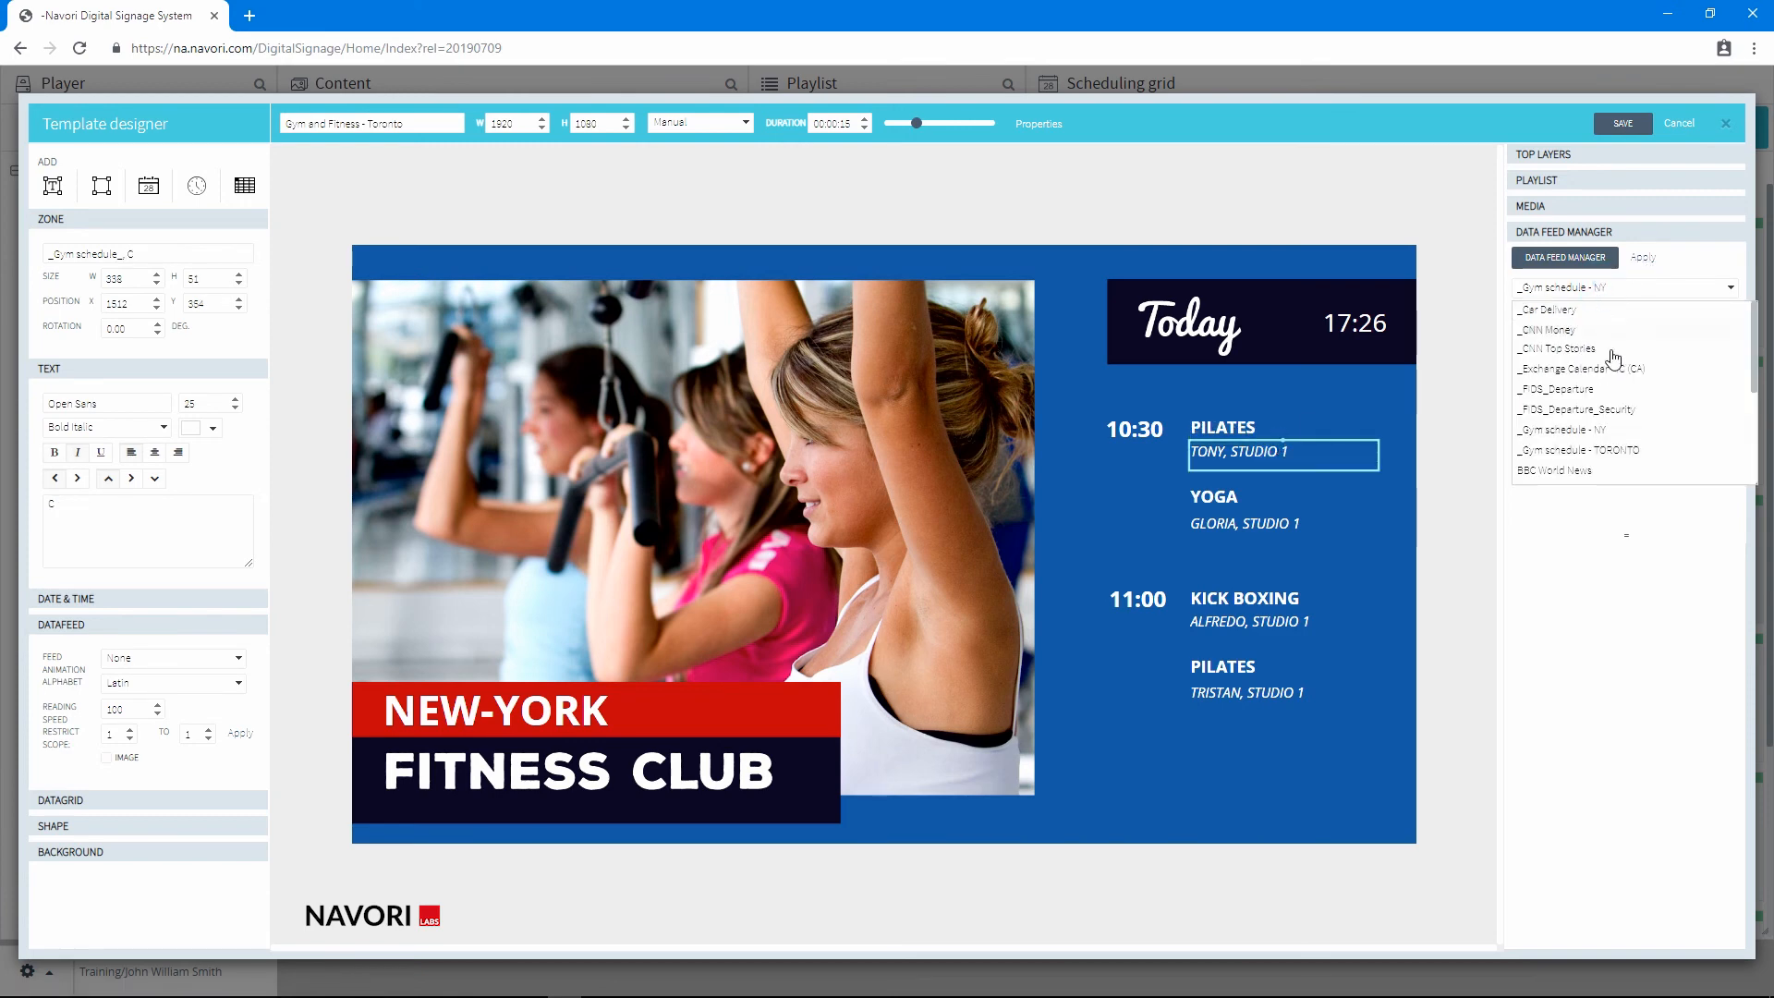
left_click(1641, 450)
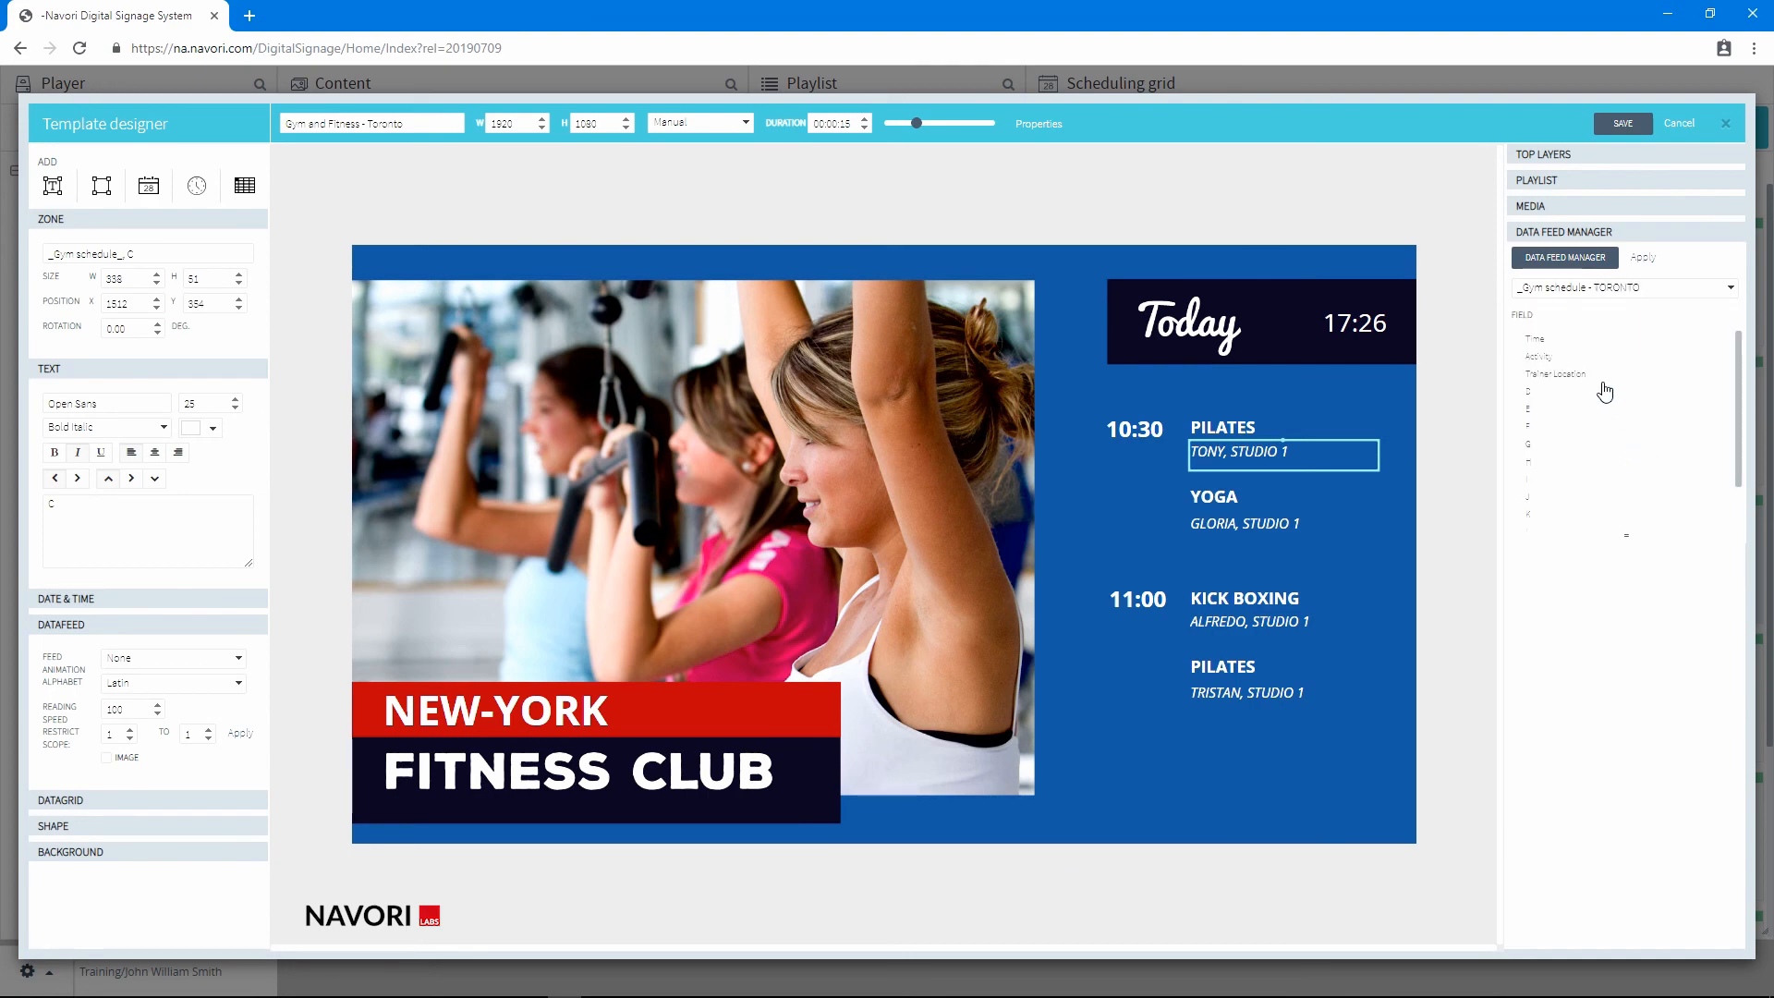